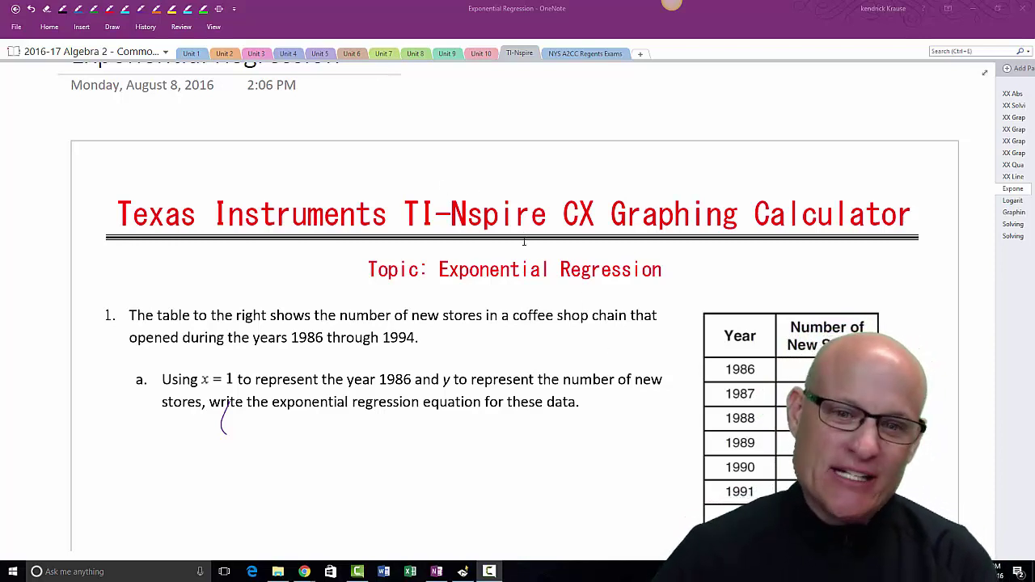
Mark 'Exponential Regression' and 'TI-Nspire CX' on the OneNote page with yellow highlighter
left_click(186, 9)
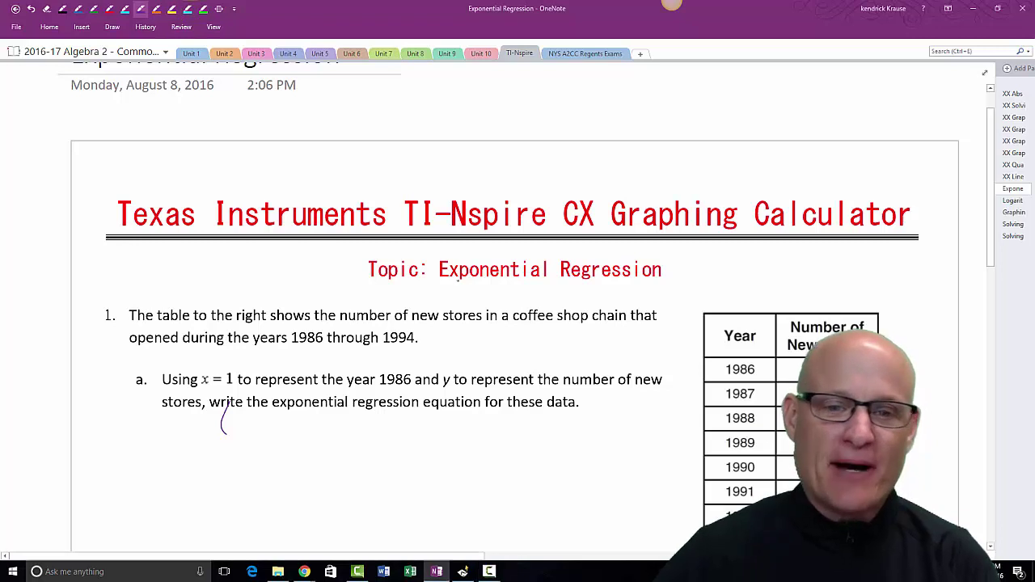
left_click(171, 10)
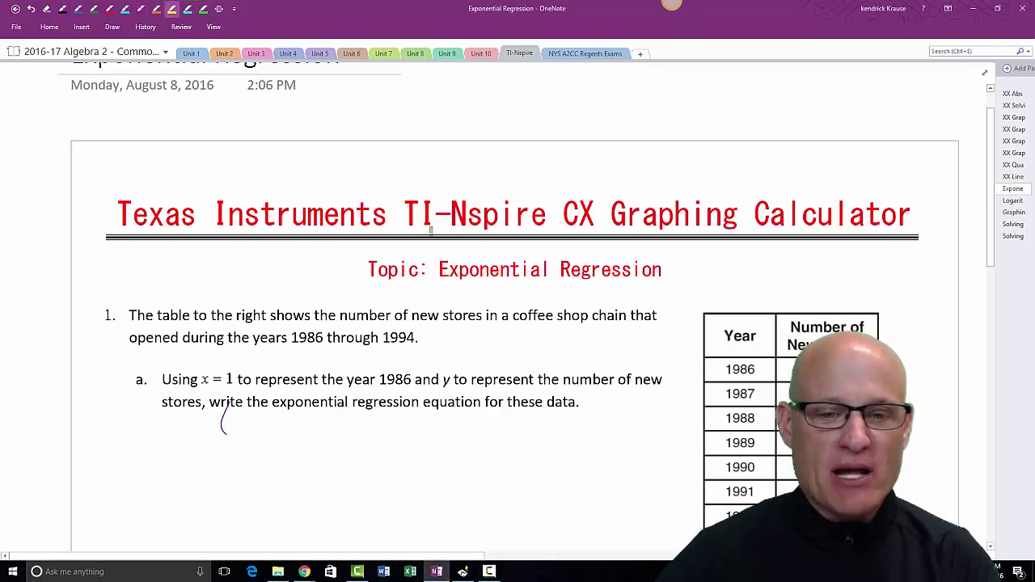
mouse_move(443, 257)
left_mouse_down()
mouse_move(525, 253)
mouse_move(547, 282)
mouse_move(614, 259)
mouse_move(670, 277)
left_mouse_up()
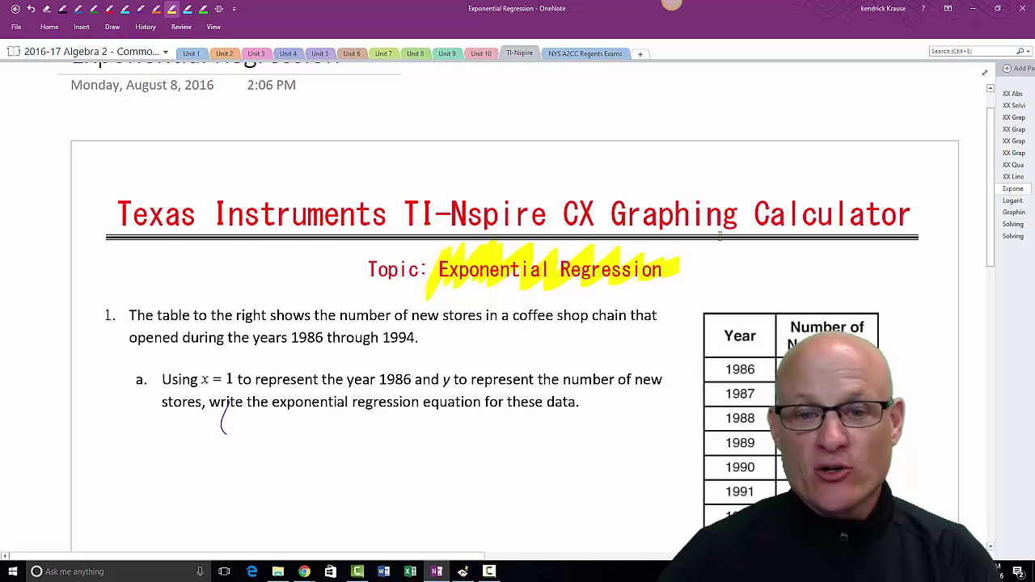
mouse_move(406, 204)
left_mouse_down()
mouse_move(475, 196)
mouse_move(484, 242)
mouse_move(561, 208)
mouse_move(621, 210)
left_mouse_up()
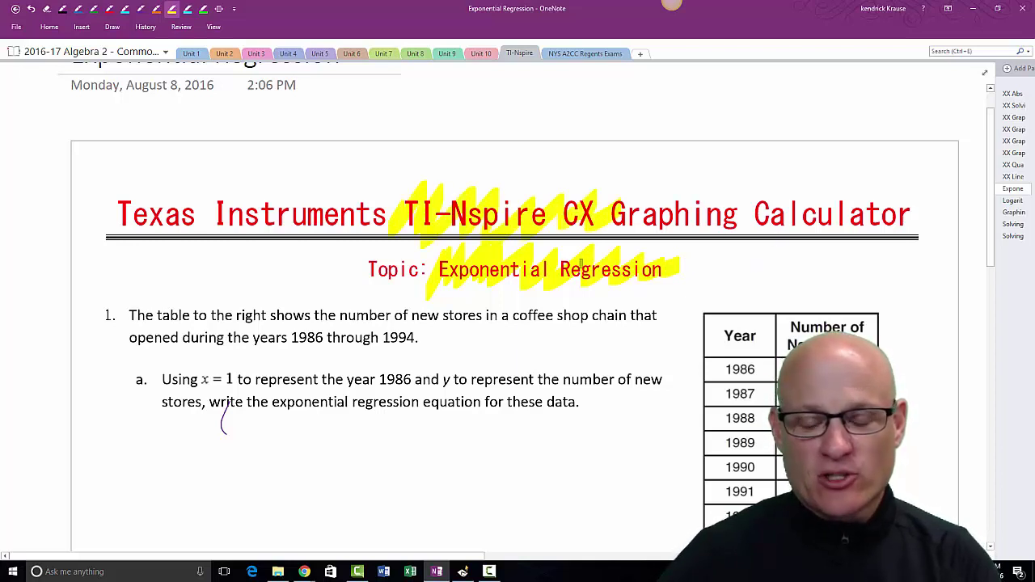
left_click(299, 569)
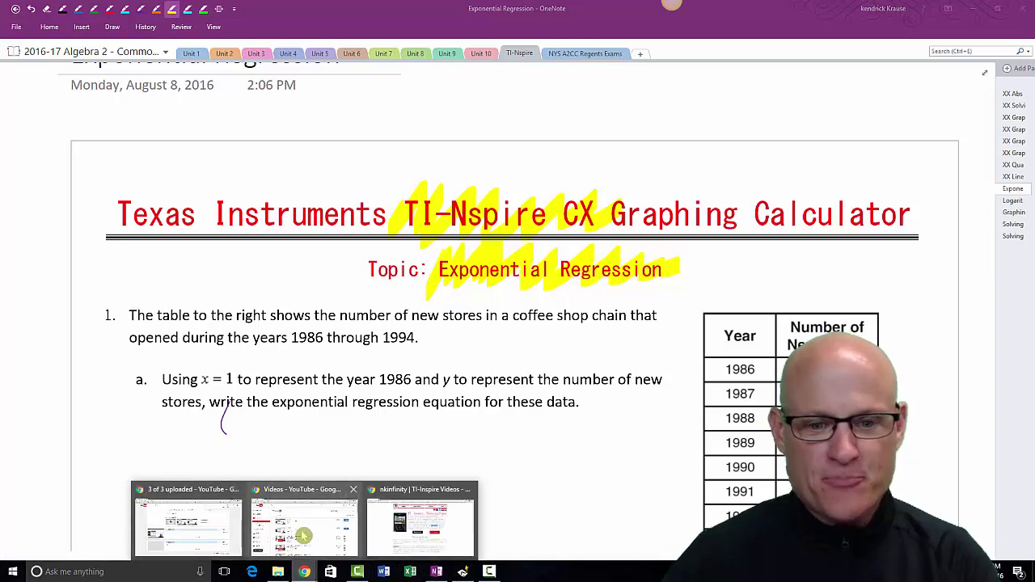
Open nkinfinity's TI-Inspire Training Videos page via HOME > NYS Teachers and browse the Basic Settings videos
left_click(409, 529)
left_click(342, 74)
mouse_move(421, 124)
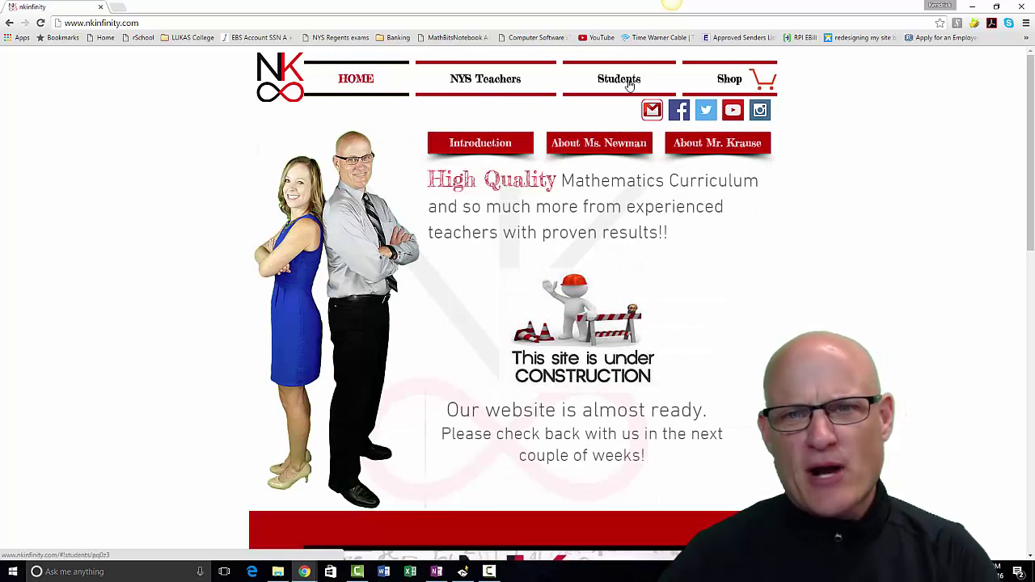
mouse_move(498, 89)
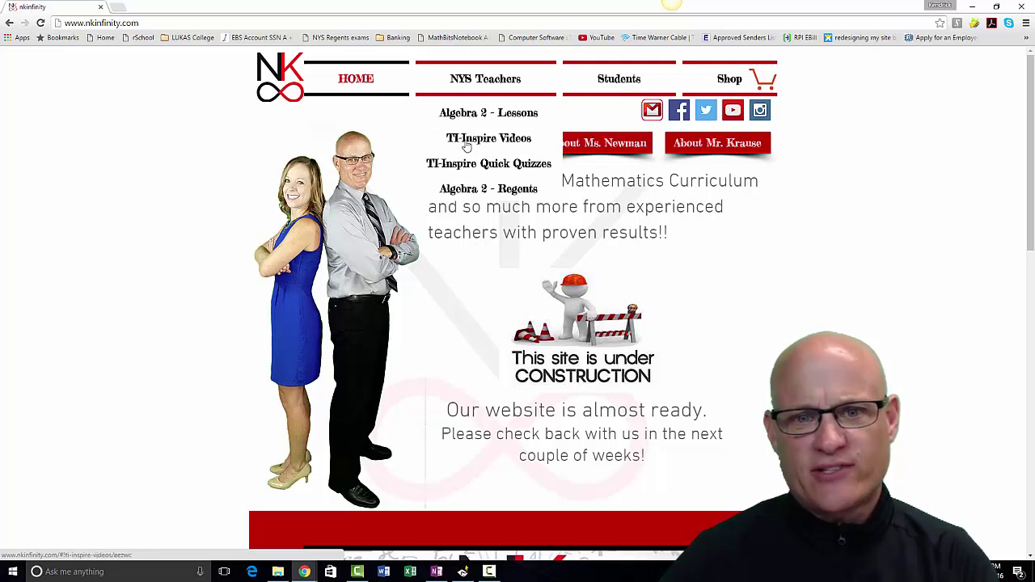
left_click(501, 139)
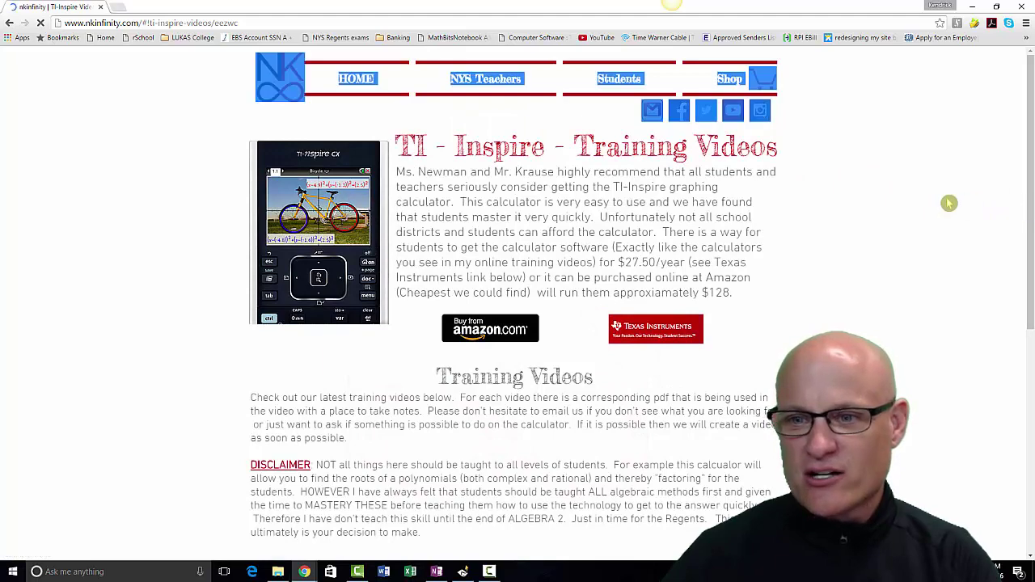
left_click_drag(1031, 198, 1032, 447)
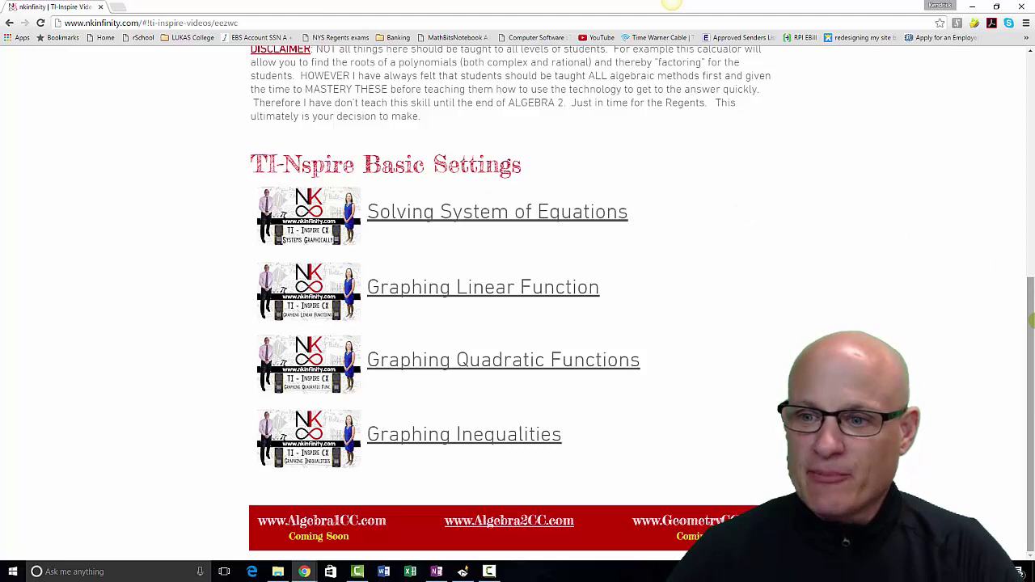
scroll(1032, 299, "up", 4)
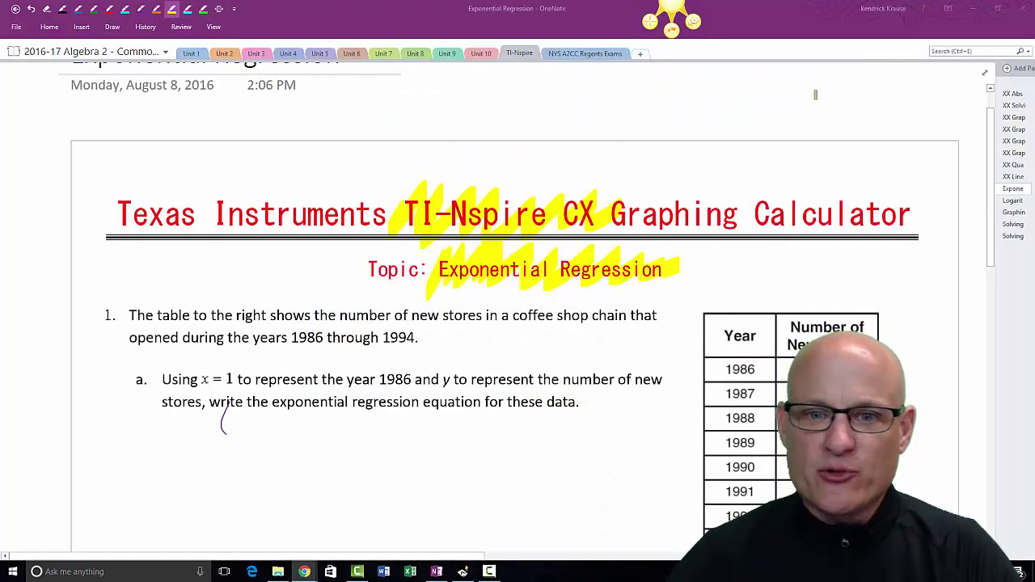
Go from Creator Studio to the YouTube home feed and pause '5 Amazing Inventions You NEED To See #44'
mouse_move(305, 570)
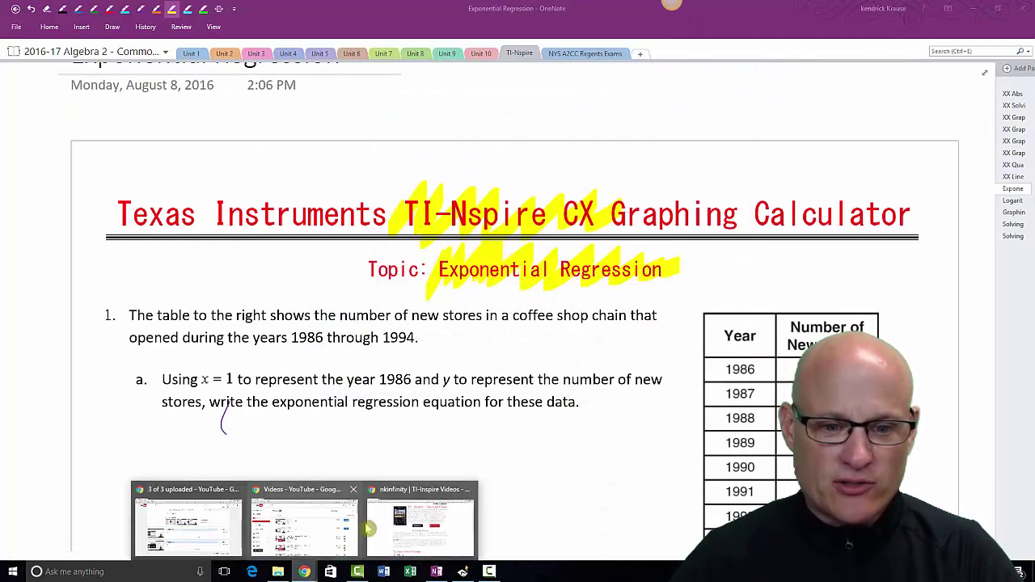
left_click(316, 529)
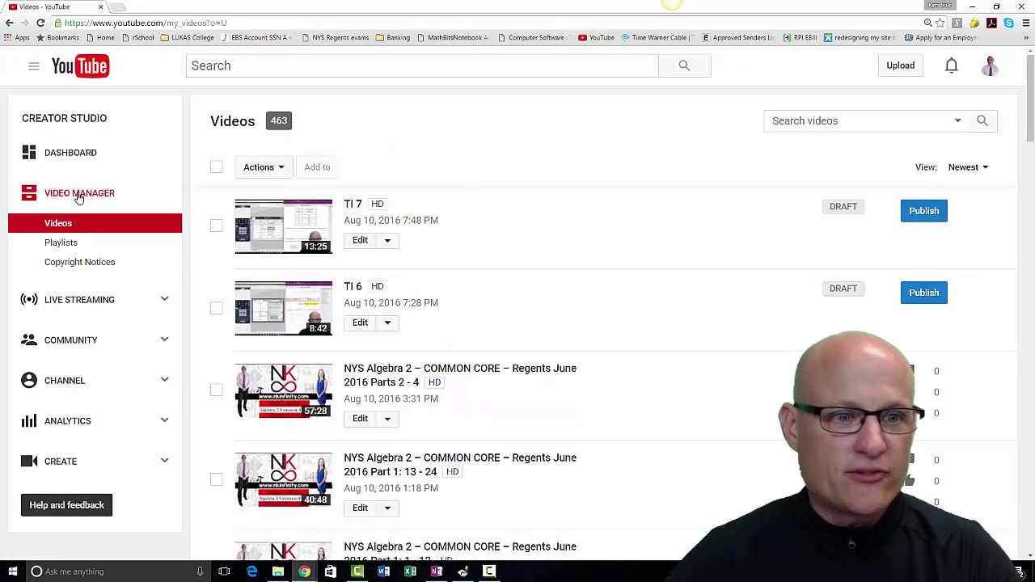
left_click(46, 150)
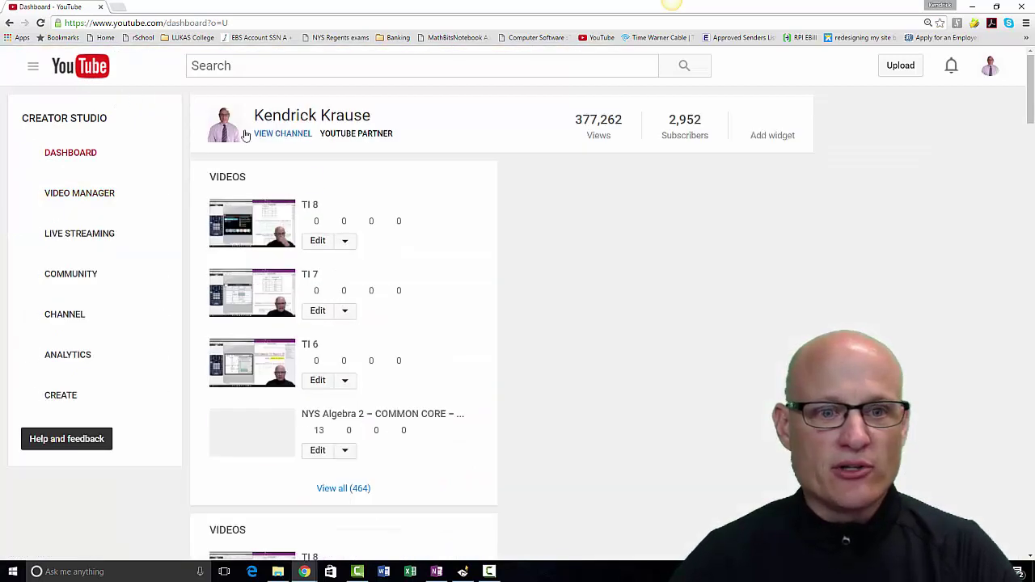
left_click(67, 69)
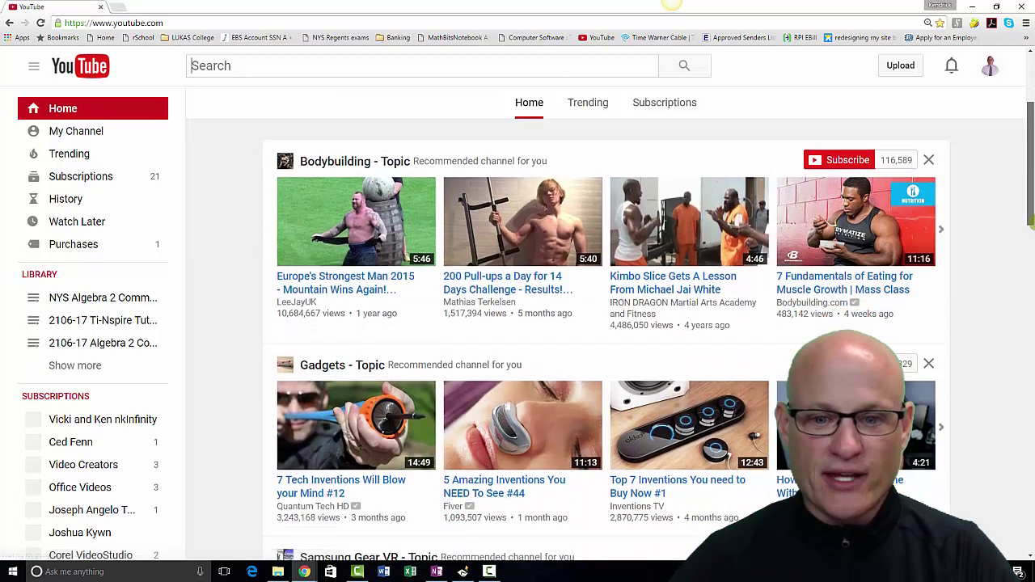
left_click_drag(1031, 162, 1031, 262)
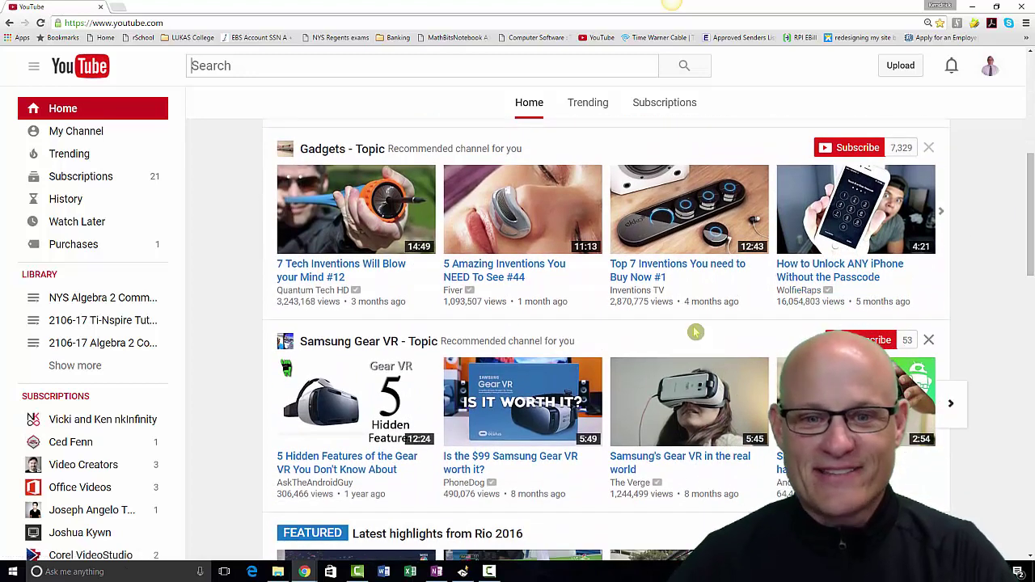
left_click(488, 269)
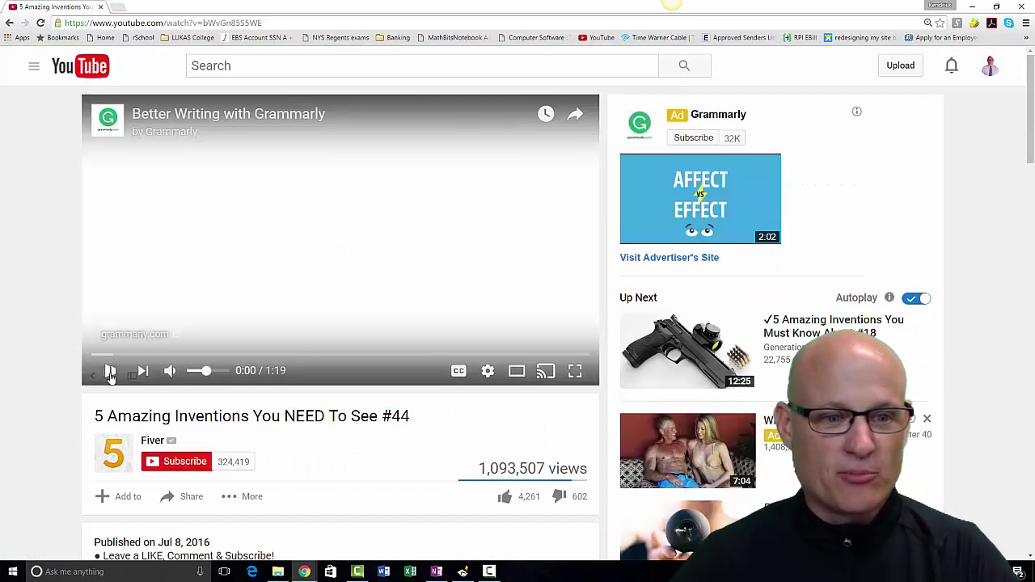
left_click(110, 372)
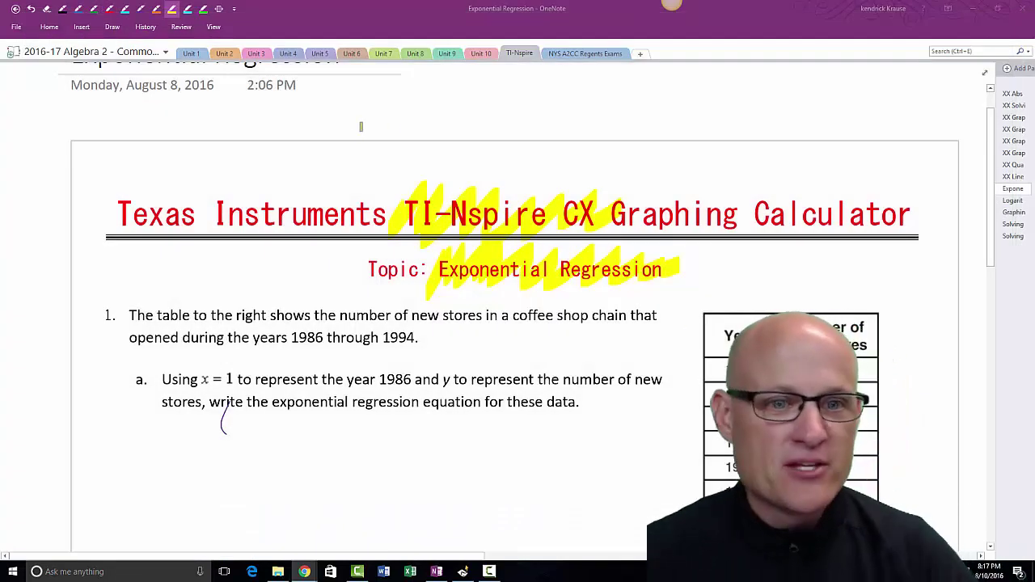
With the blue pen, circle 'Using x = 1' and the regression equation instruction sentence
left_click(126, 9)
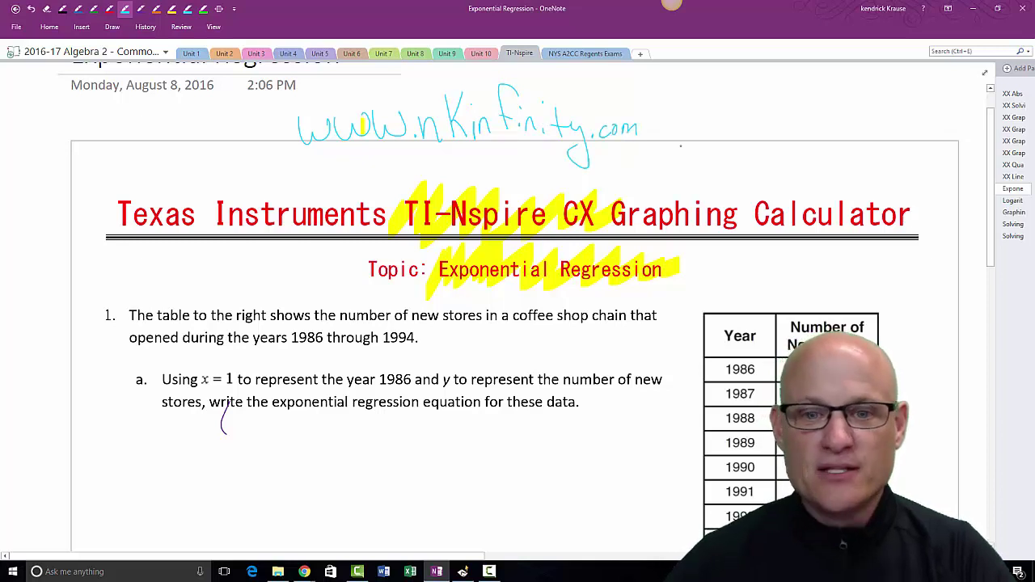
scroll(518, 324, "down", 3)
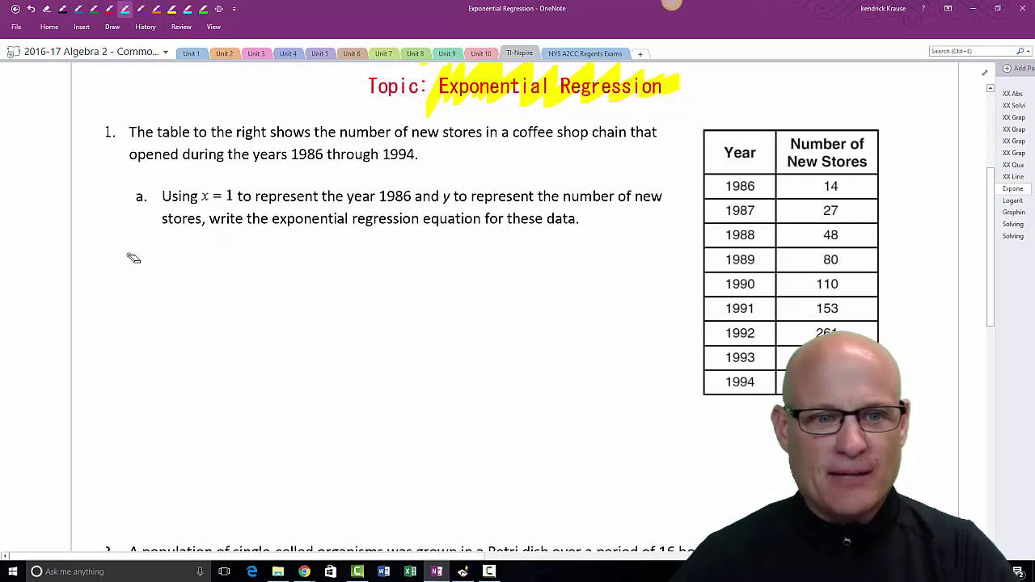
mouse_move(230, 180)
left_mouse_down()
mouse_move(174, 220)
mouse_move(242, 178)
left_mouse_up()
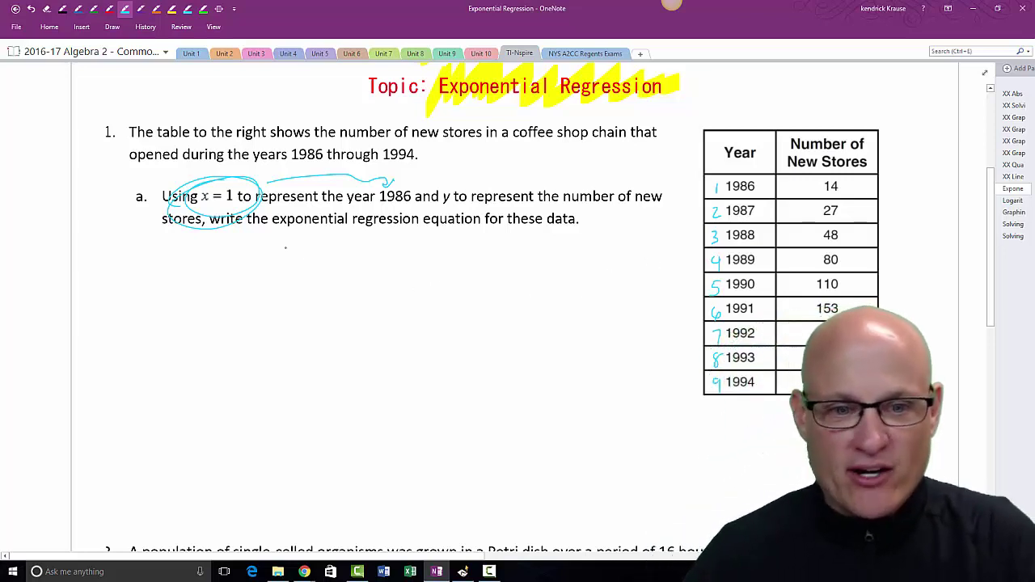
mouse_move(254, 233)
left_mouse_down()
mouse_move(380, 192)
mouse_move(490, 212)
left_mouse_up()
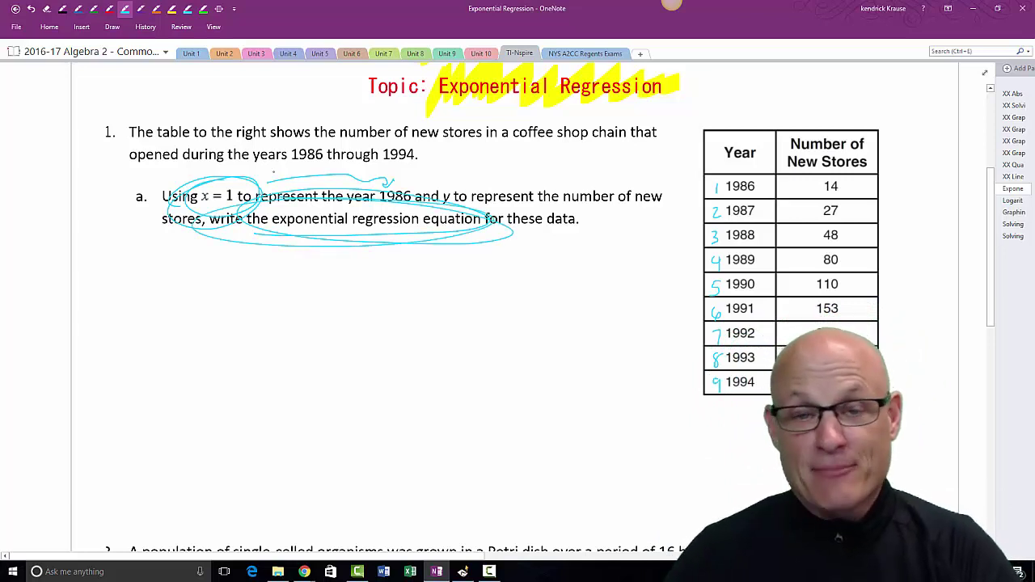
Select the $27.50/year software price on the nkinfinity training videos page
left_click(466, 572)
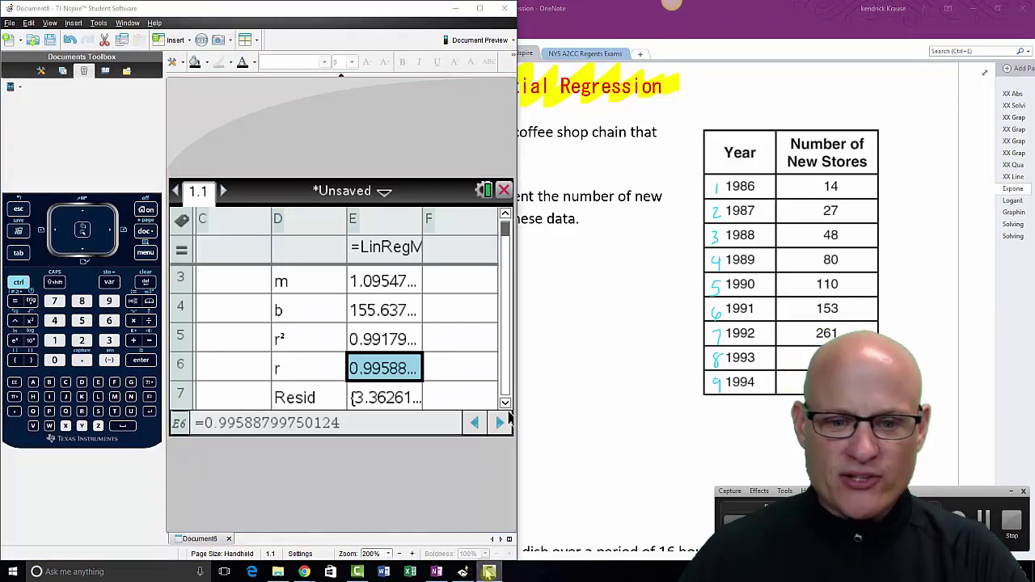
mouse_move(304, 572)
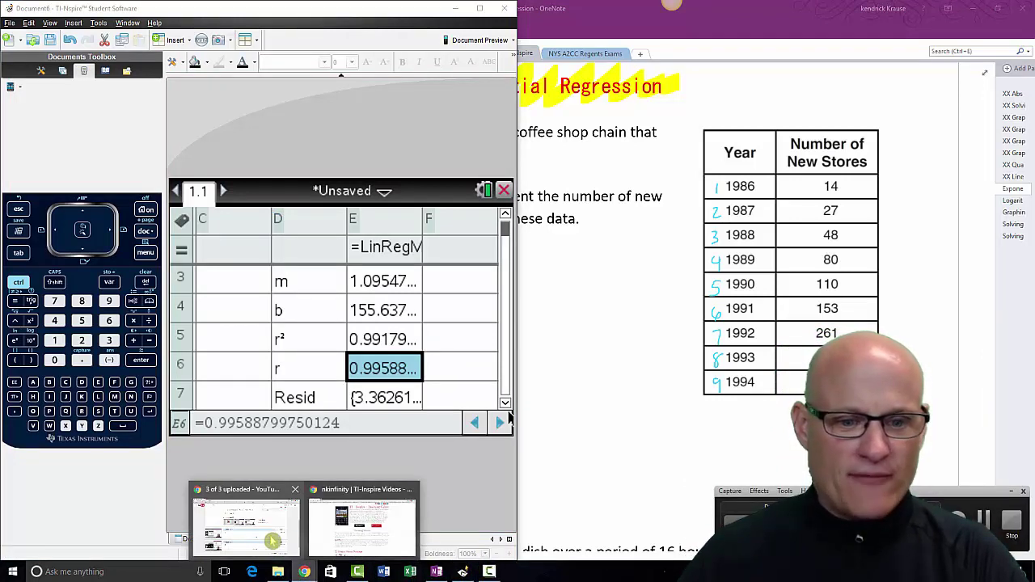
left_click(319, 530)
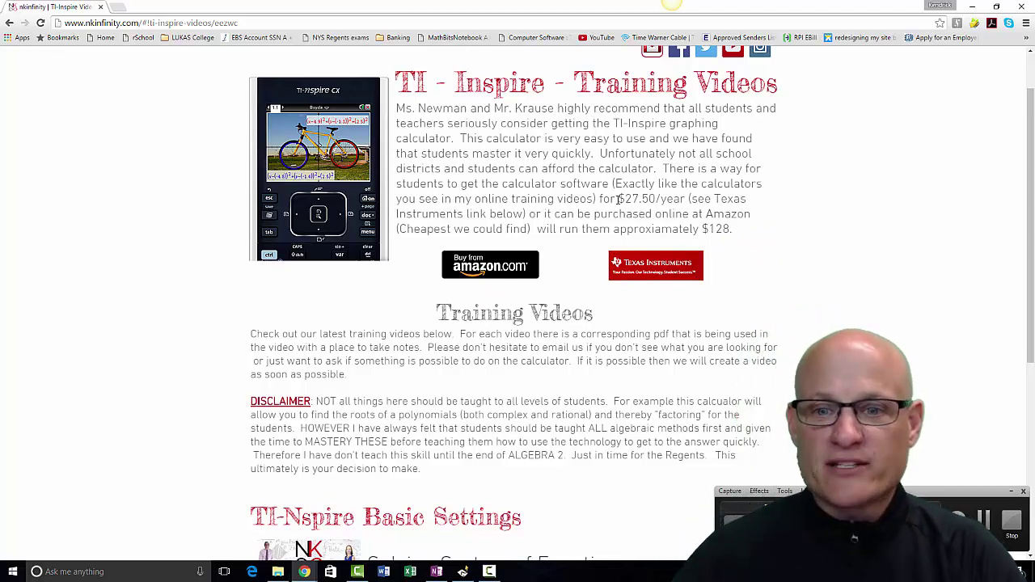
left_click_drag(618, 199, 686, 199)
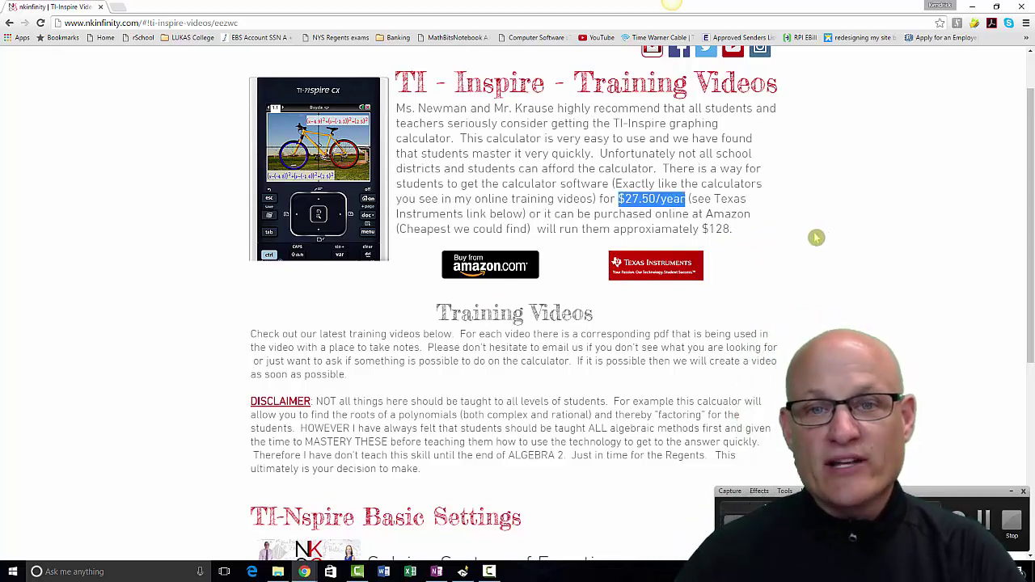
left_click(488, 572)
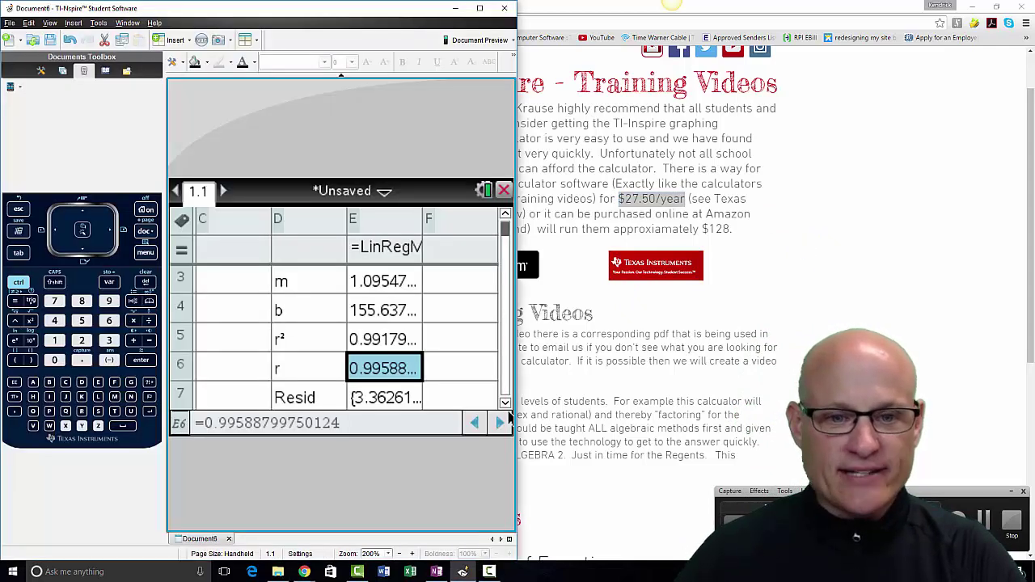
Resize OneNote to sit beside the TI-Nspire calculator window
left_click(147, 214)
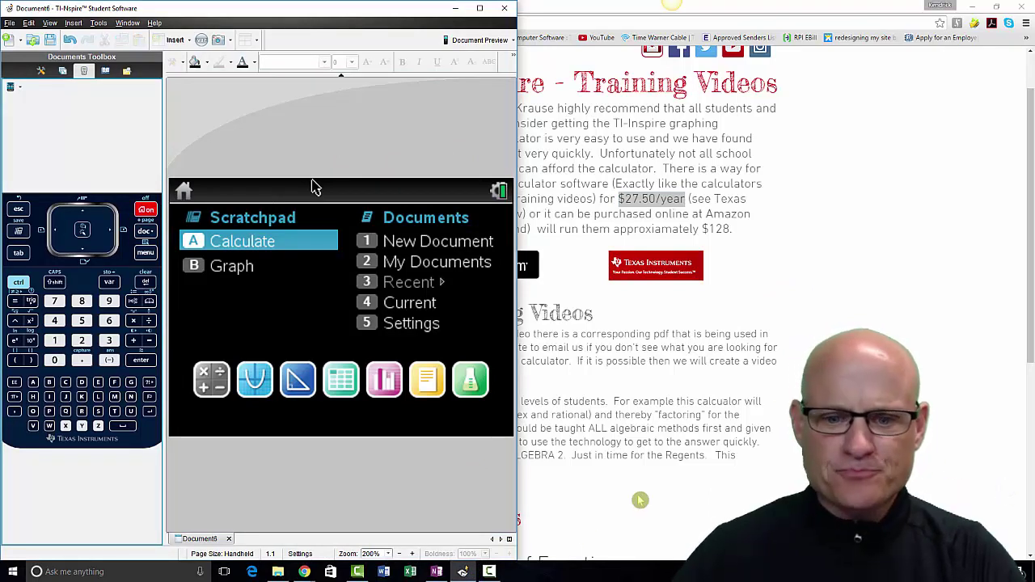
left_click(441, 572)
left_click_drag(458, 7, 1034, 114)
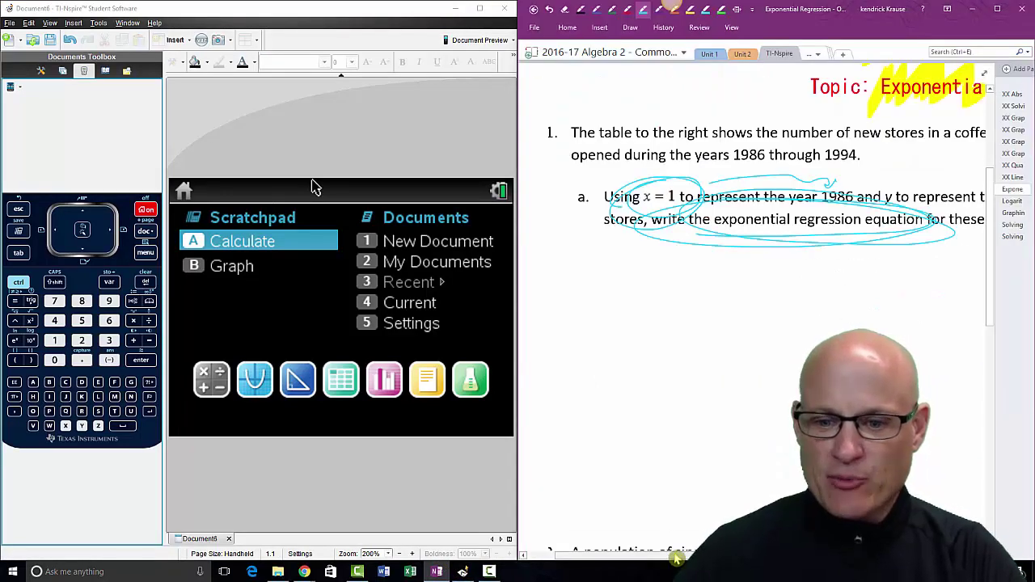
scroll(753, 307, "right", 5)
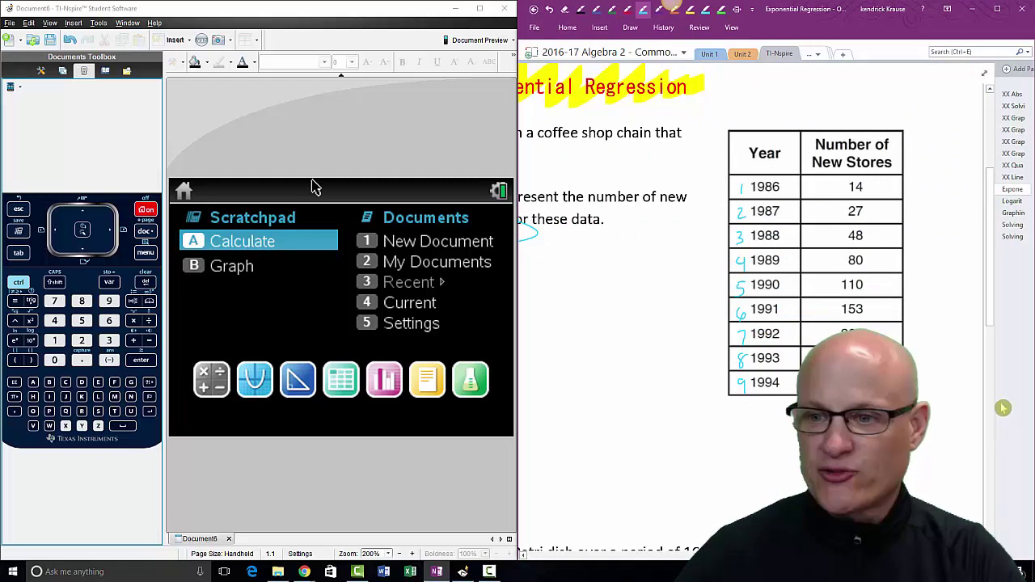
left_click_drag(995, 275, 995, 302)
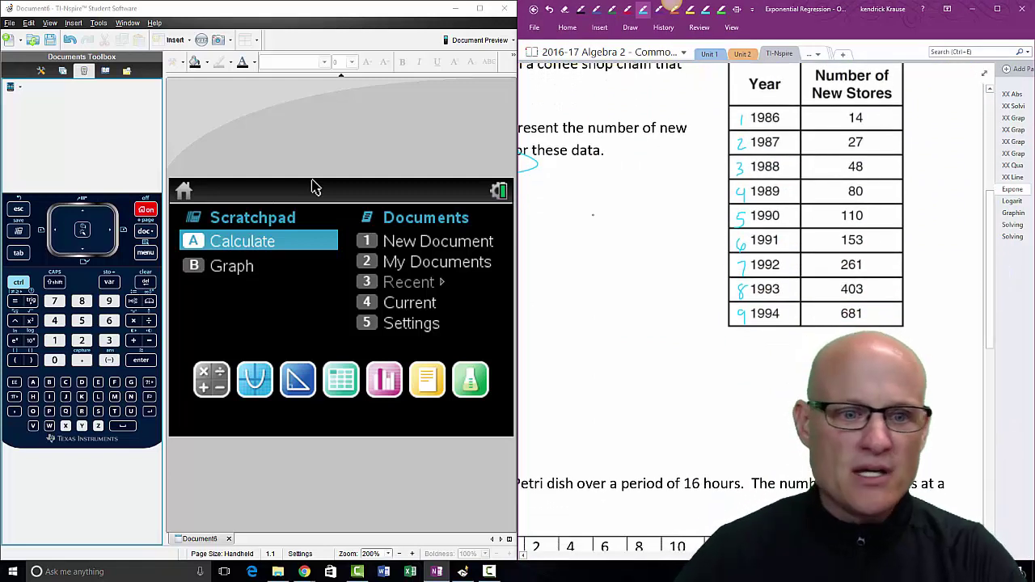
Add two new Lists & Spreadsheet pages, ending on the empty page 1.3
left_click(353, 371)
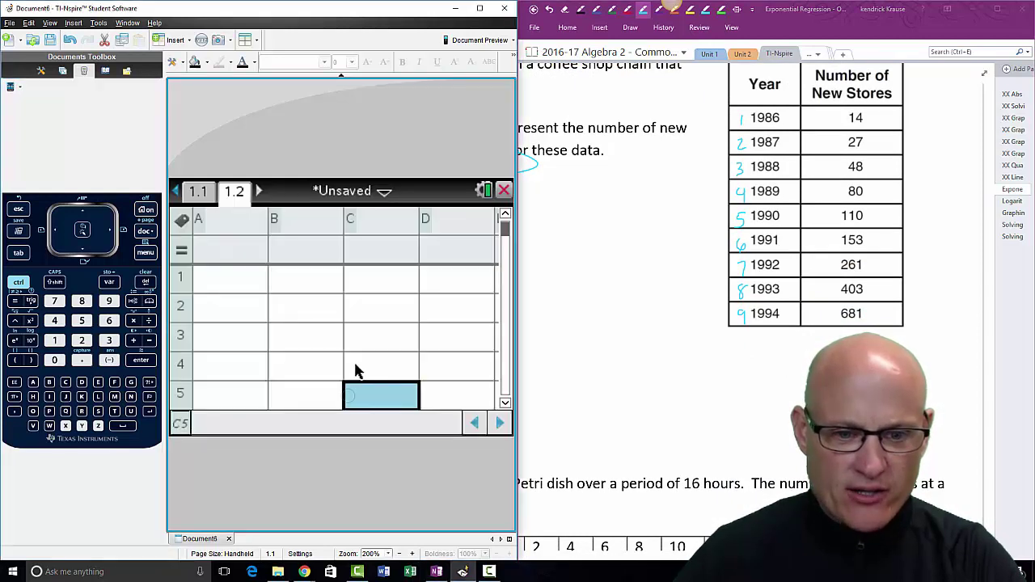
left_click(147, 211)
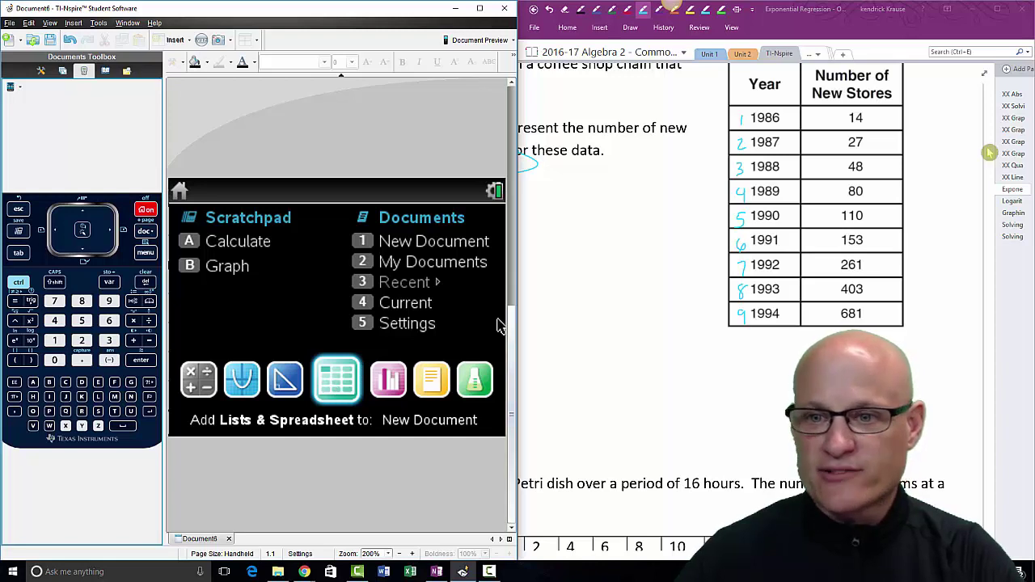
left_click(335, 393)
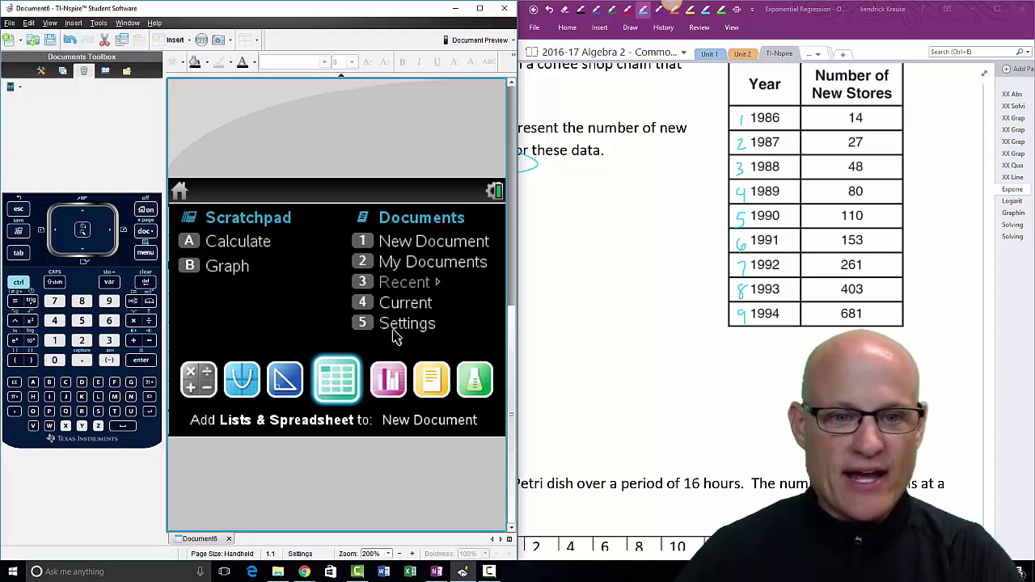
left_click(322, 380)
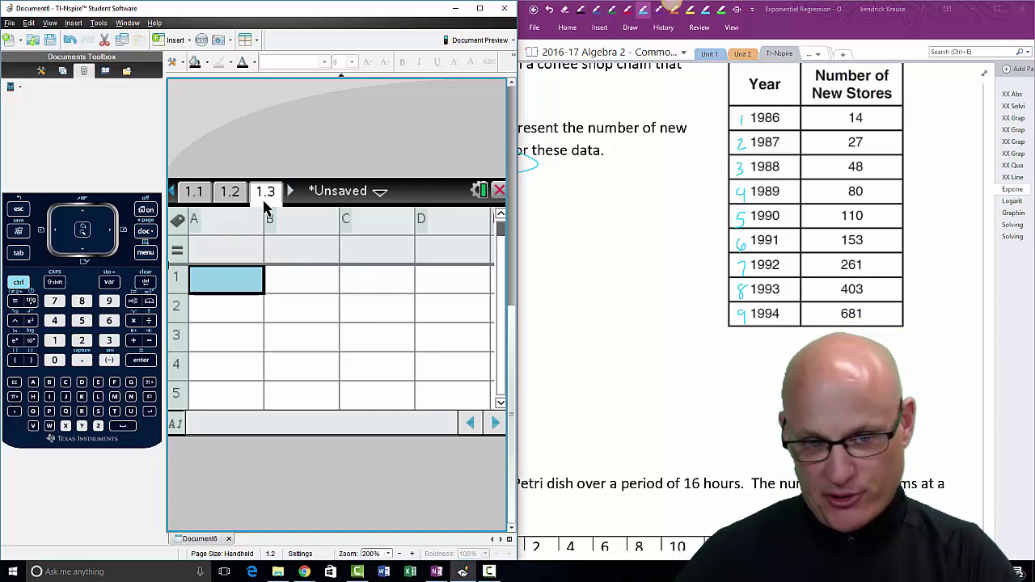
left_click(195, 202)
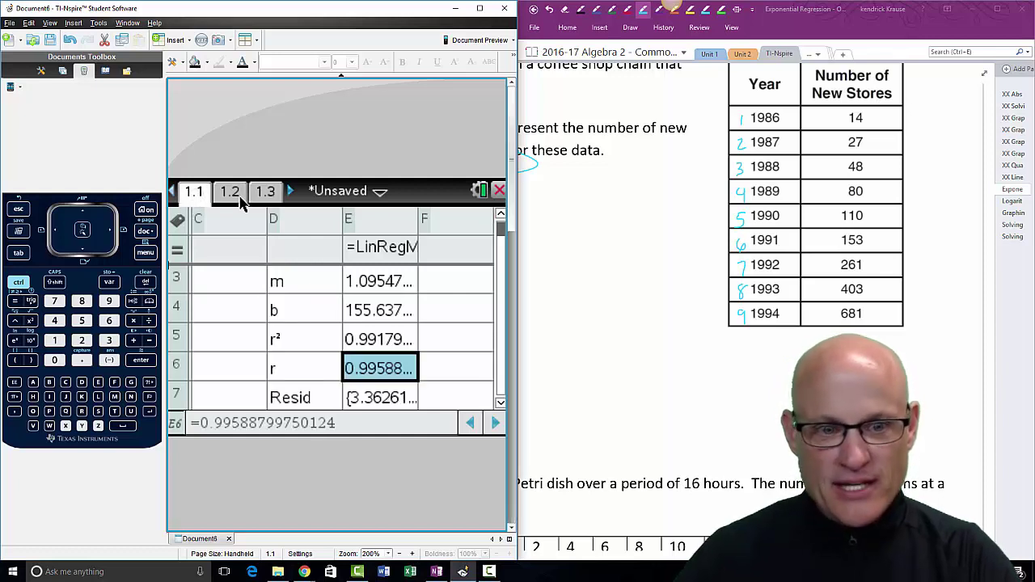
left_click(266, 194)
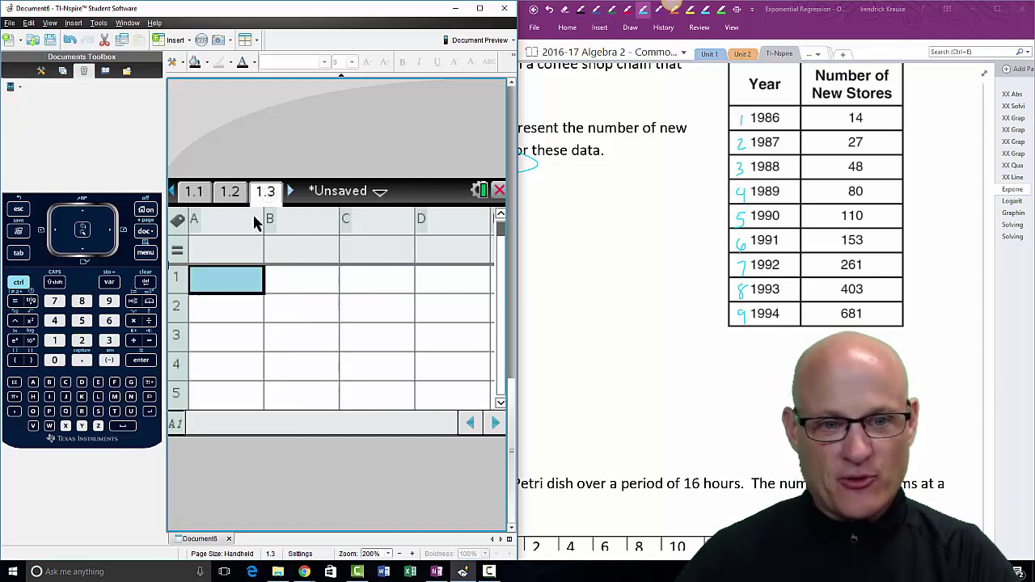
Name column A 'days', then close the document to bring up the save prompt
left_click(239, 227)
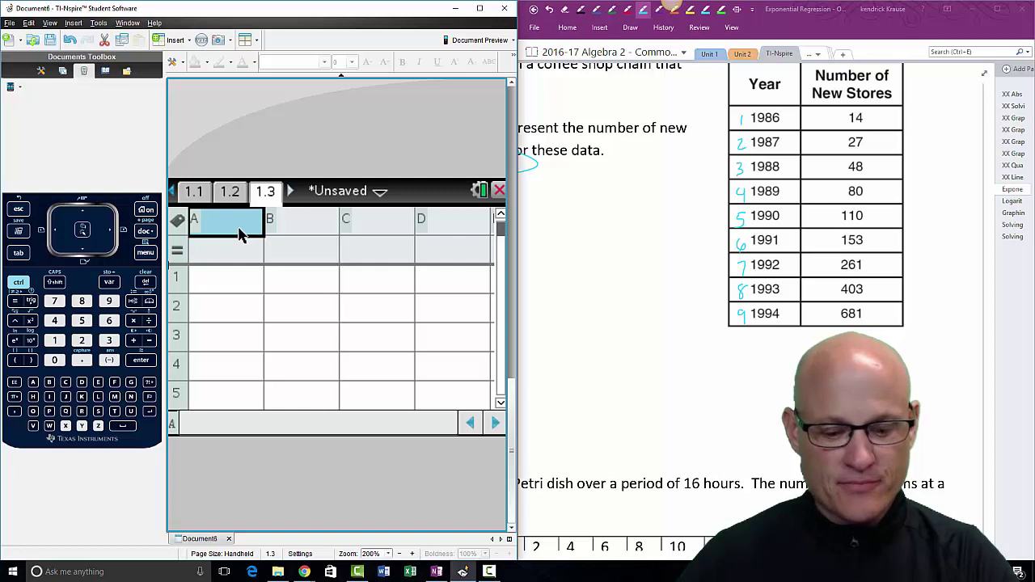
type("days")
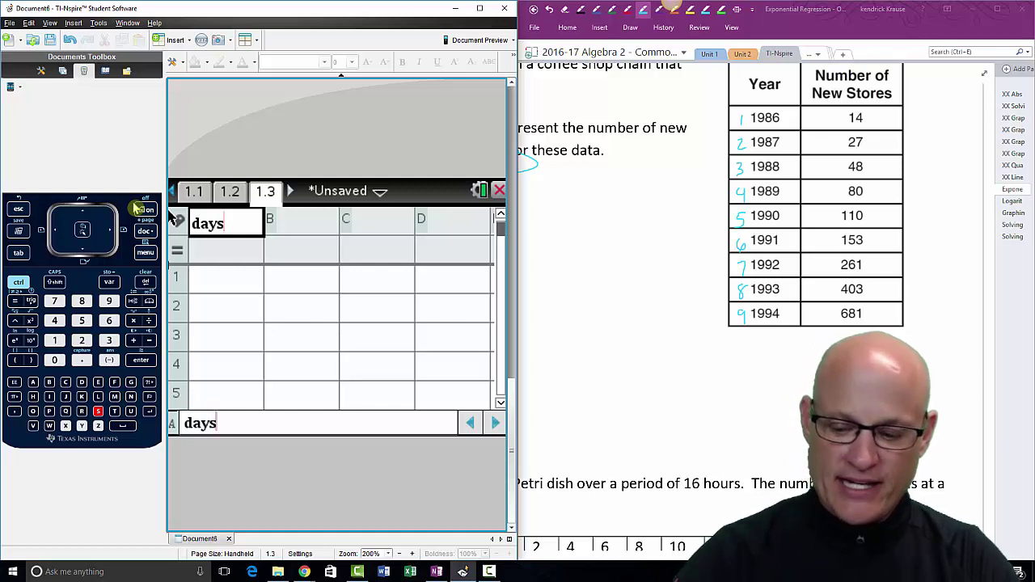
key("Return")
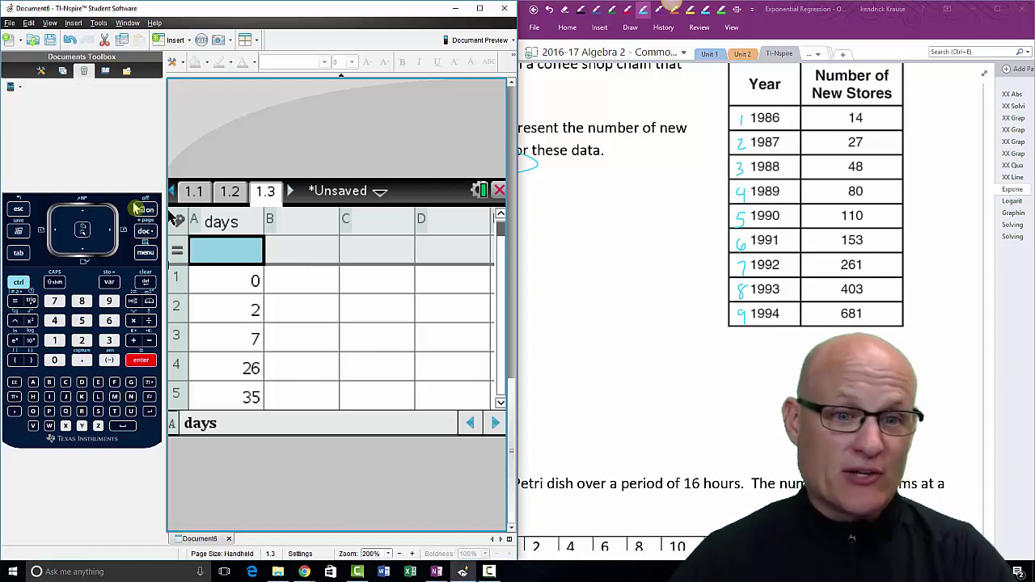
left_click(499, 194)
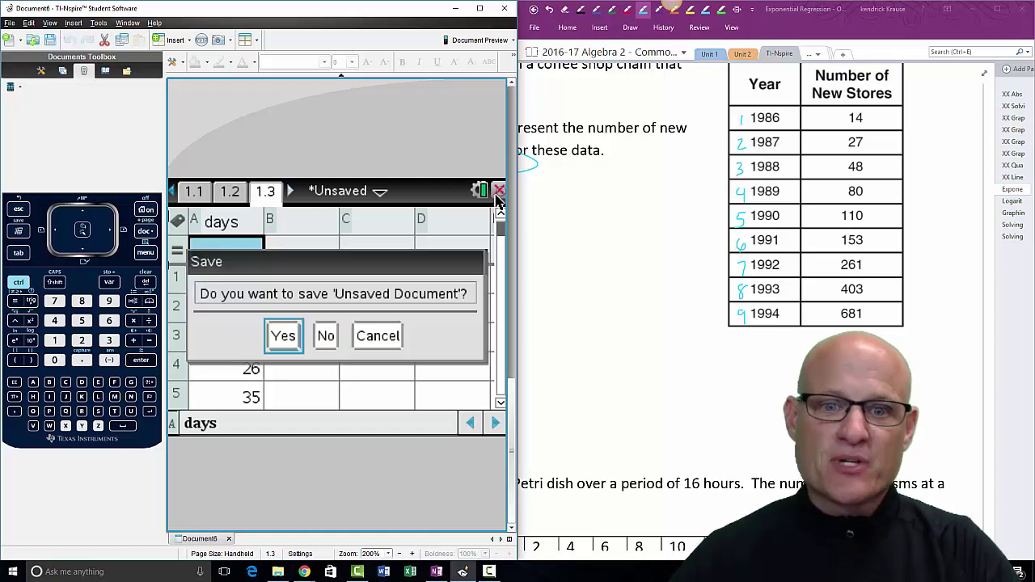
Discard the old document unsaved and create a new document with an empty Lists & Spreadsheet page
left_click(327, 337)
left_click(342, 381)
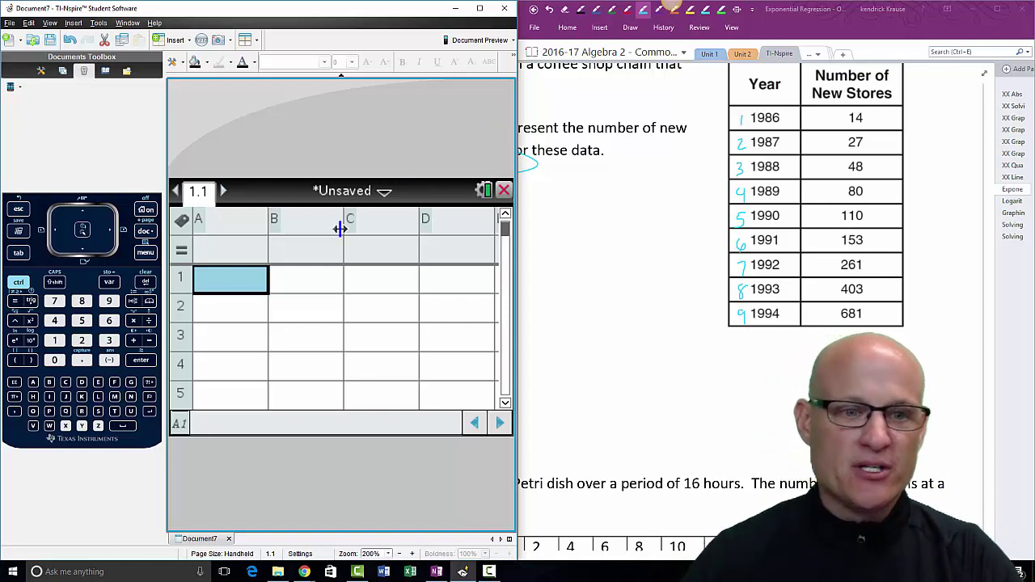
left_click(229, 223)
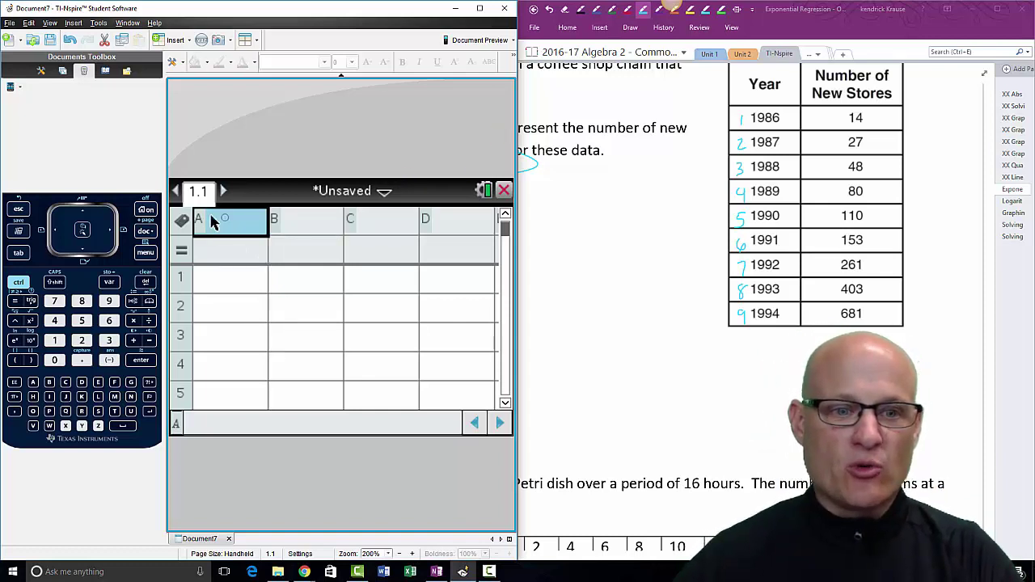
Name column A 'year' and column B 'number'
type("year")
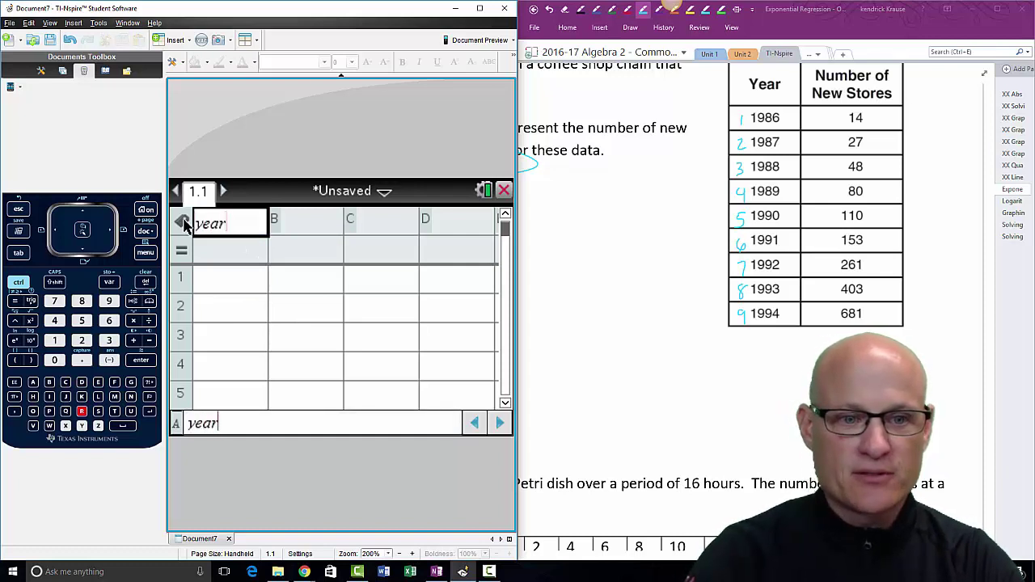
key("Tab")
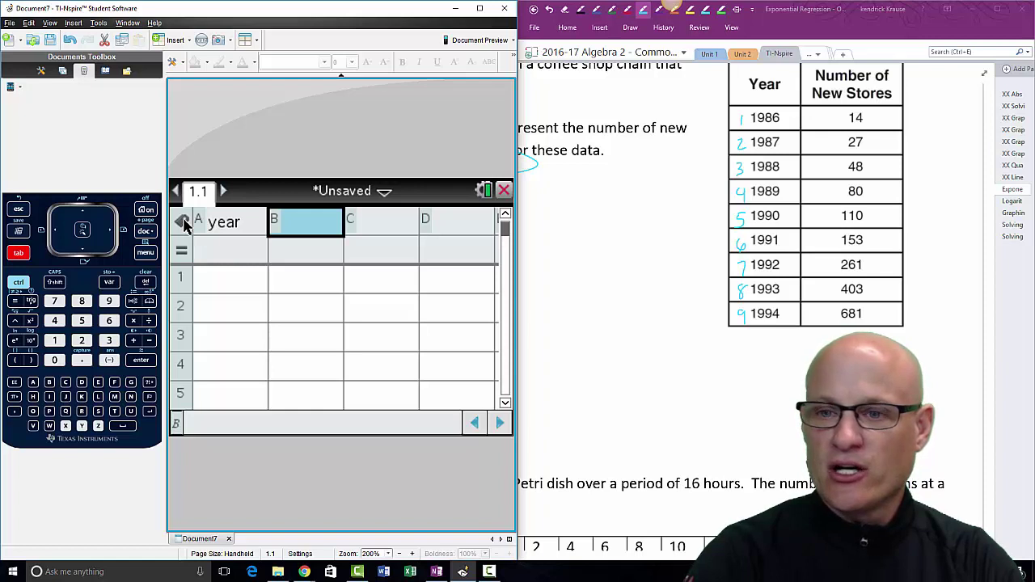
type("number")
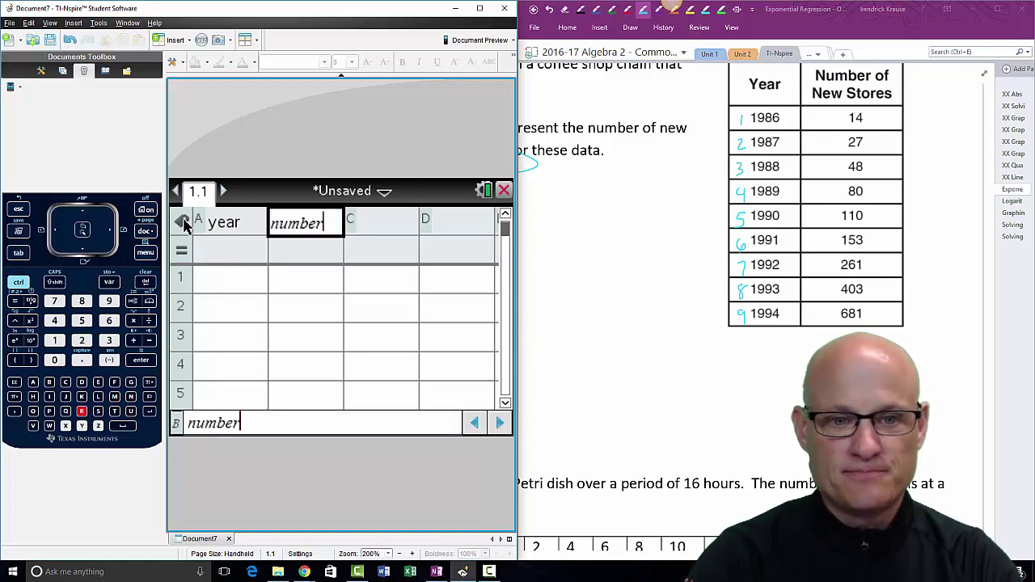
left_click(213, 292)
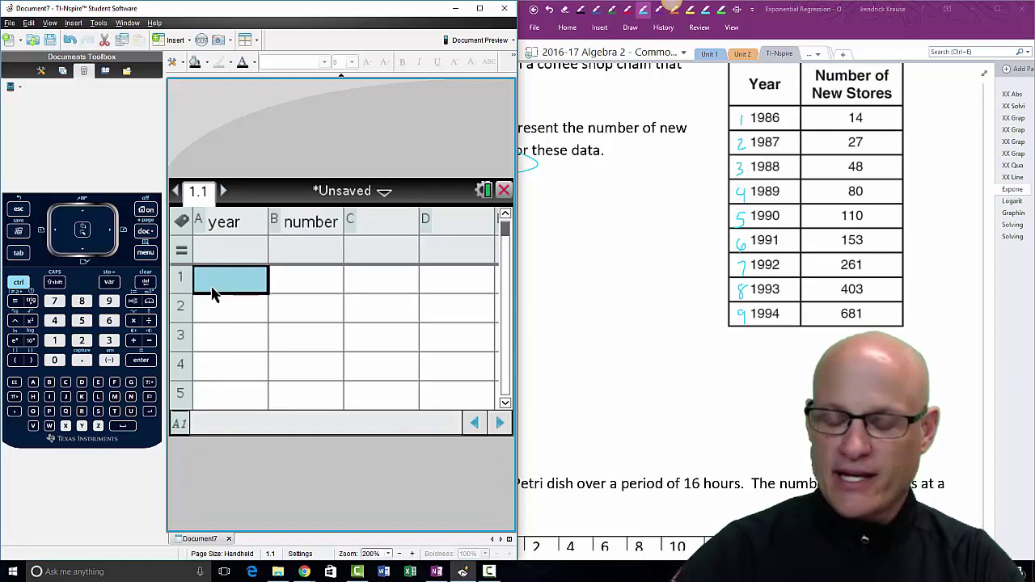
Enter years 1 through 9 in column A, then move to cell B1
type("1 2 3 4")
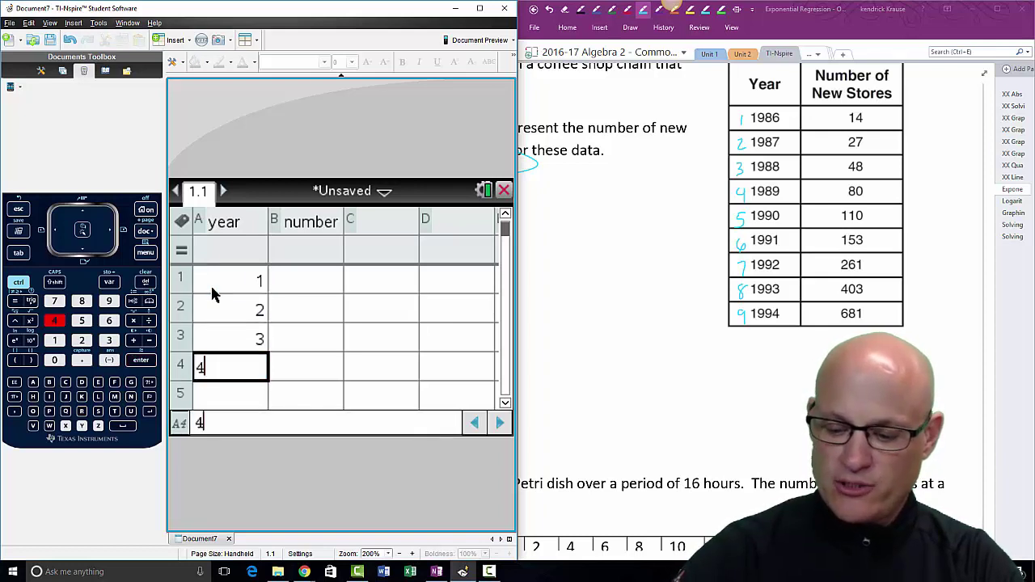
type(" 5 6")
key("Return")
type("7")
key("Return")
type("8")
key("Return")
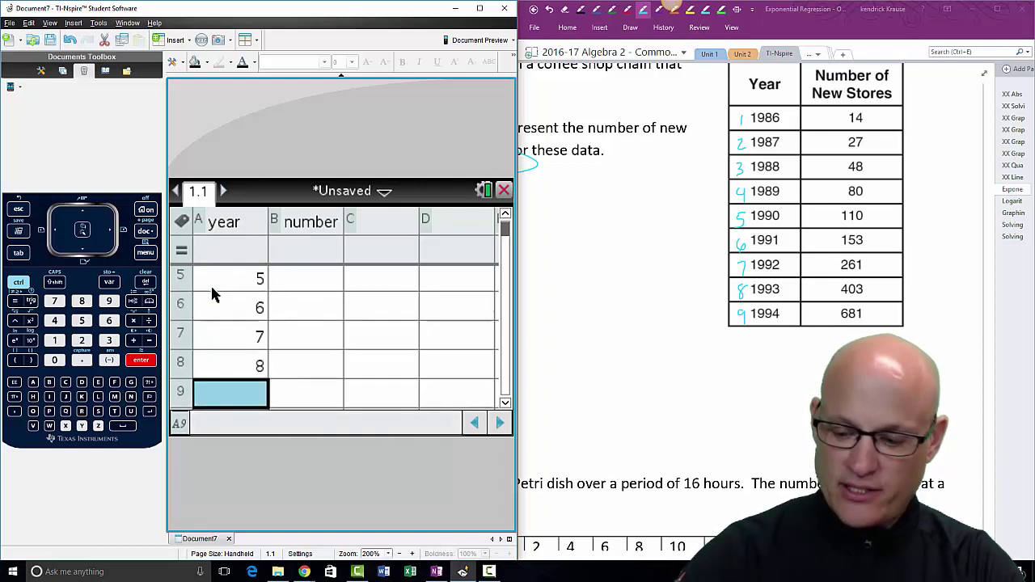
type("9")
key("Return")
key("Right")
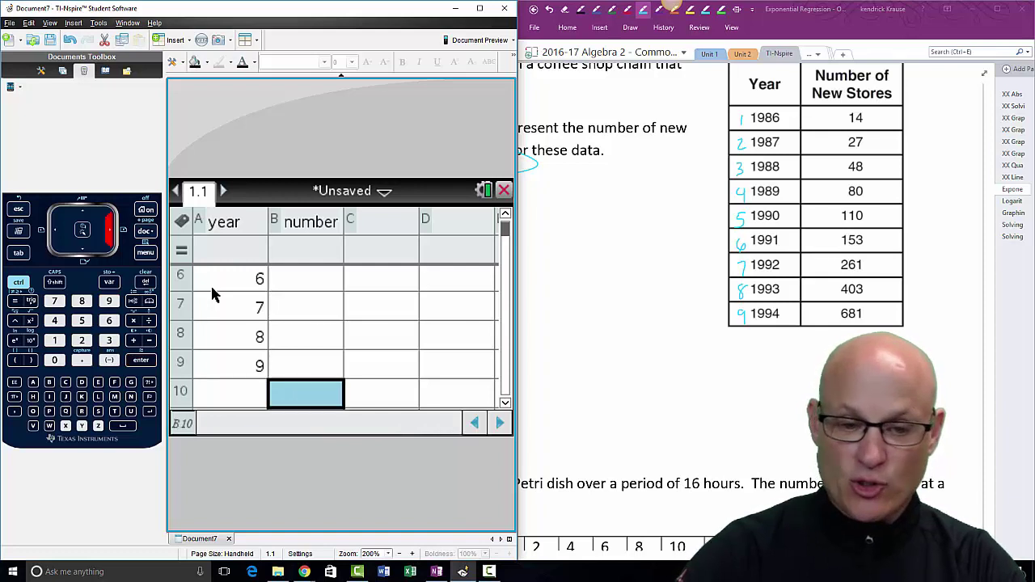
key("Up")
key("Up")
key("Up")
key("Up")
key("Up")
key("Up")
key("Up")
key("Up")
key("Up")
key("Up")
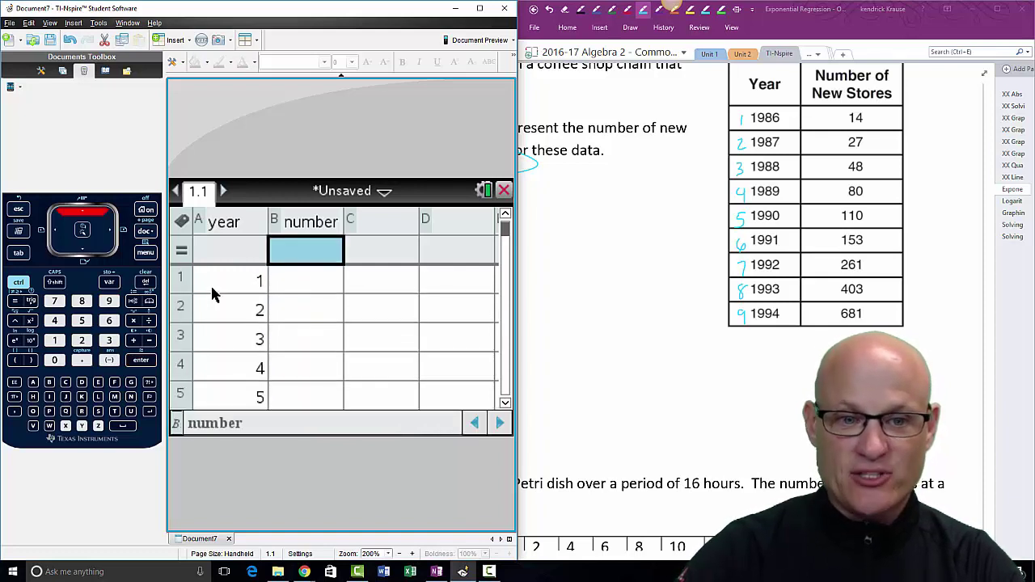
key("Down")
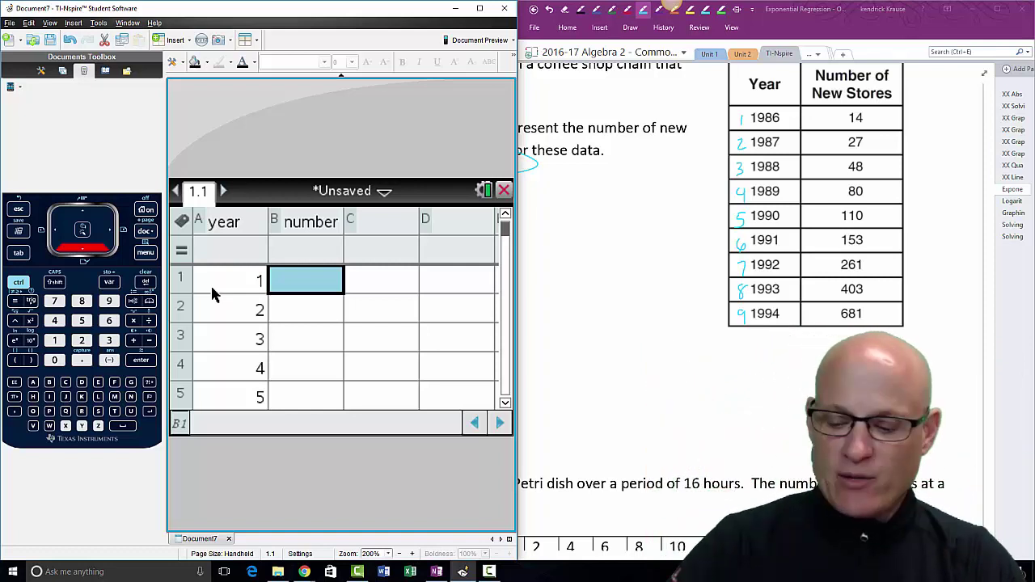
Enter counts 14, 27, 48, 80, 110, 153 and 261 in cells B1 to B7
type("14")
key("Return")
type("27")
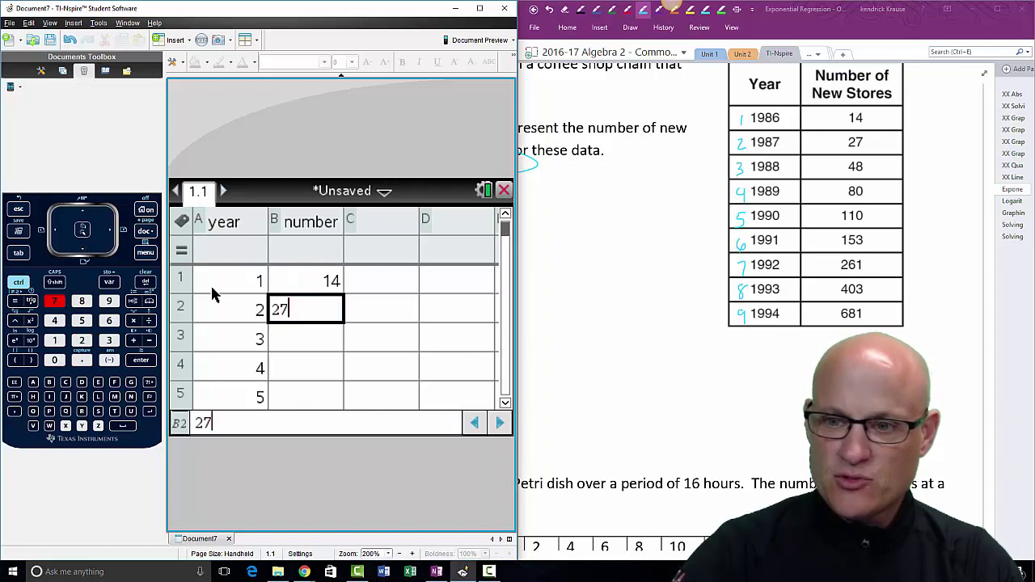
key("Return")
type("48")
key("Return")
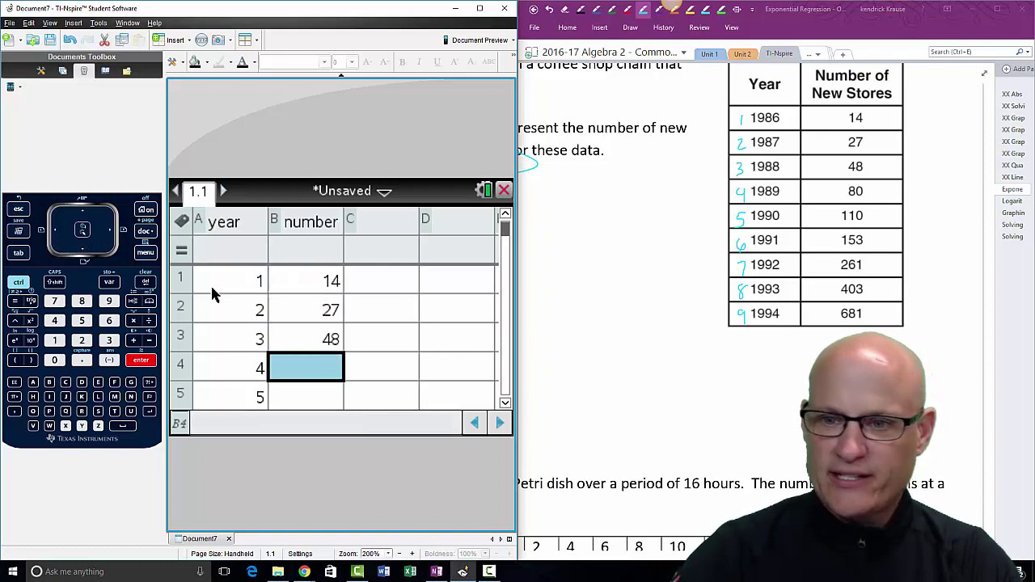
type("80")
key("Return")
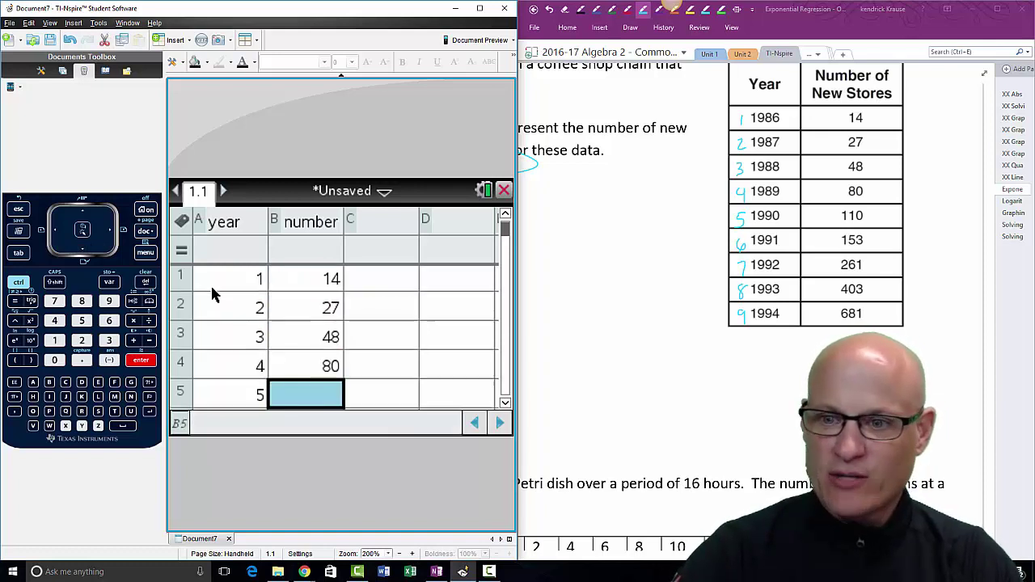
type("110")
key("Return")
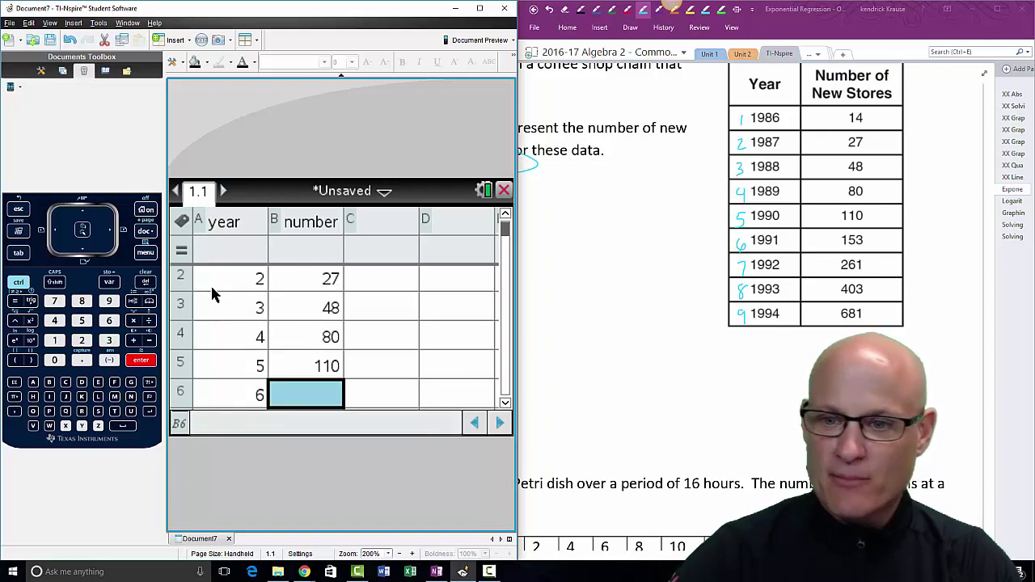
type("153")
key("Return")
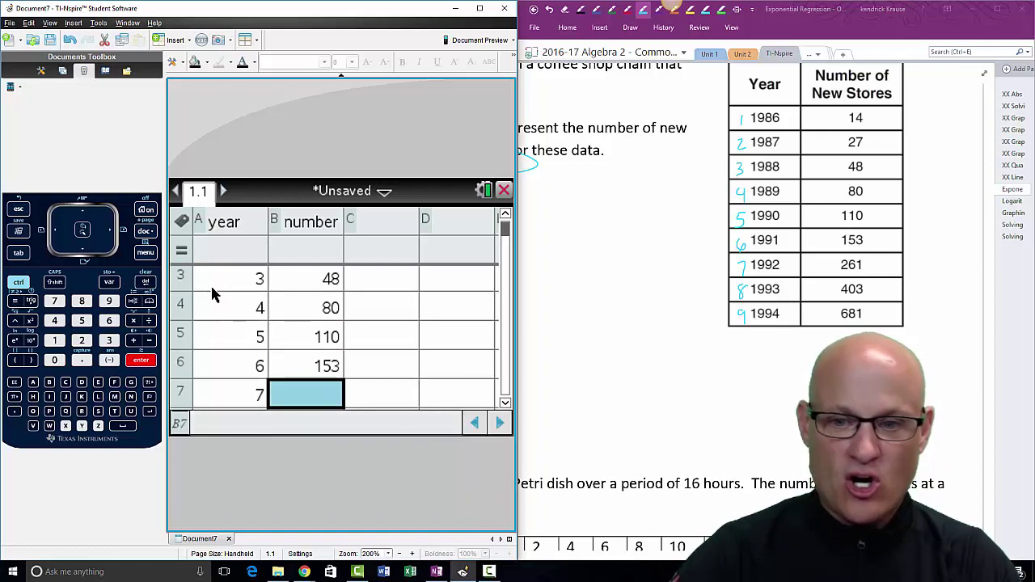
type("261")
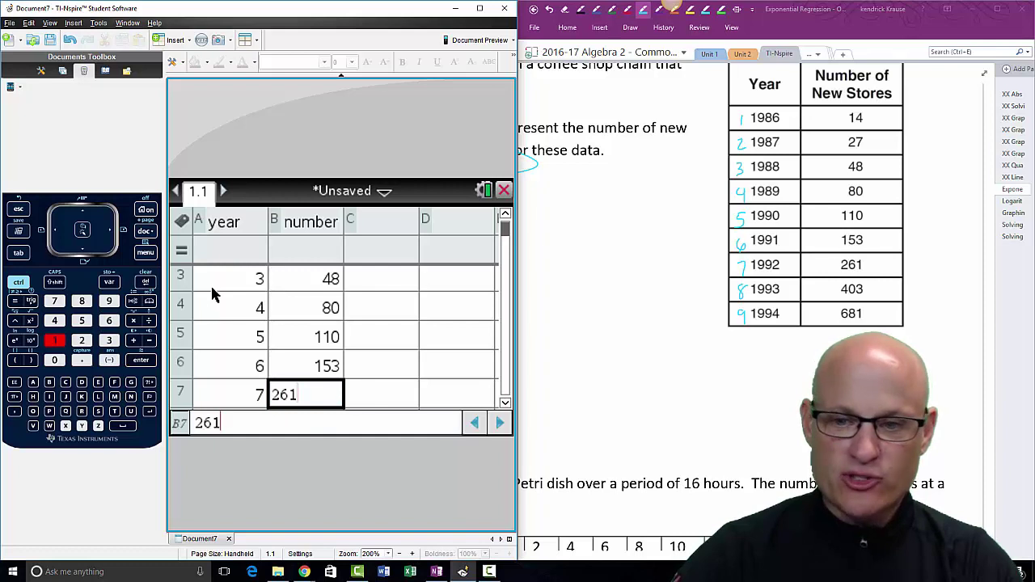
key("Return")
Enter 403 and 681 as the counts for years 8 and 9, then move to column C
type("403")
key("Return")
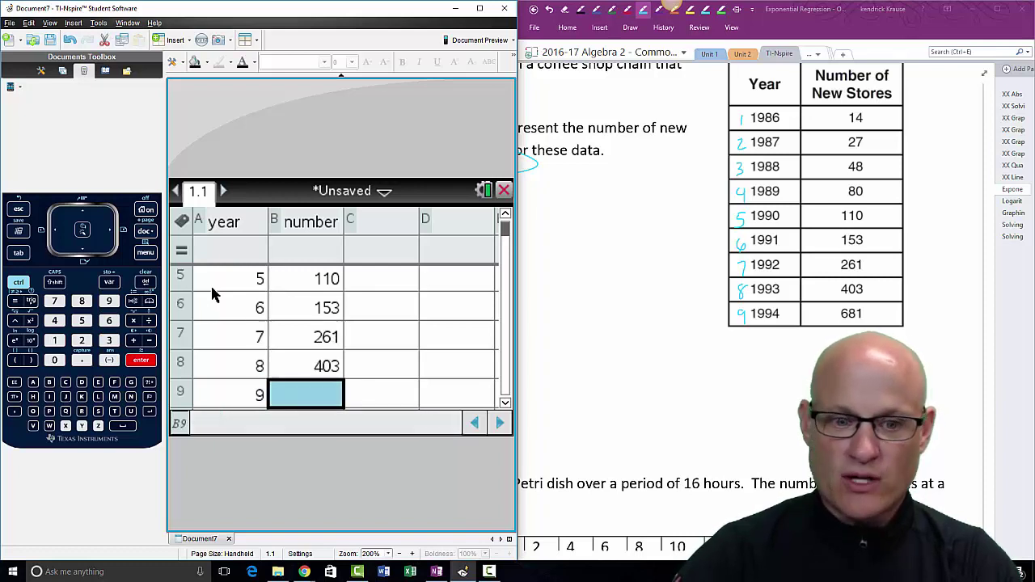
type("681")
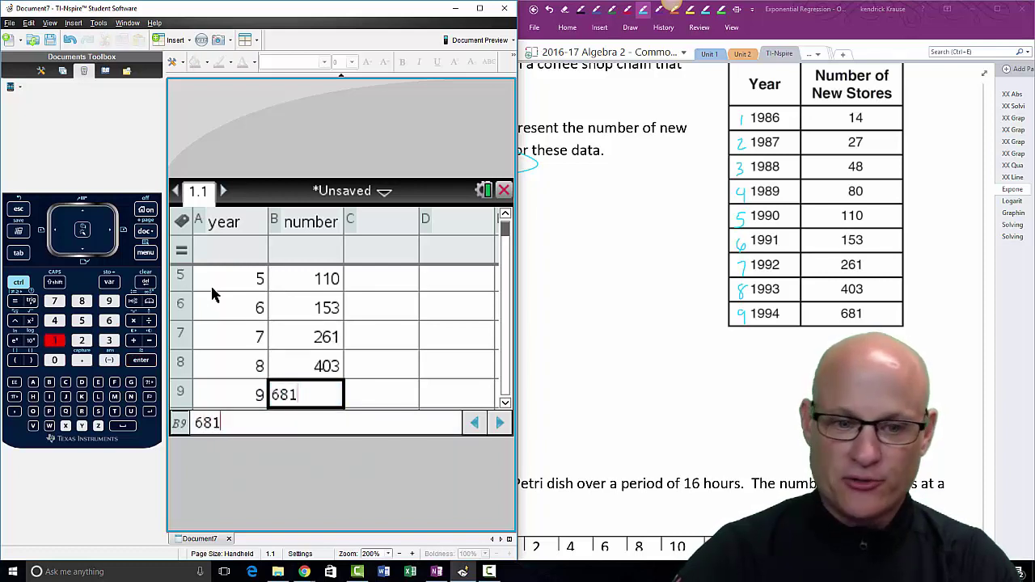
key("Return")
key("Left")
key("Up")
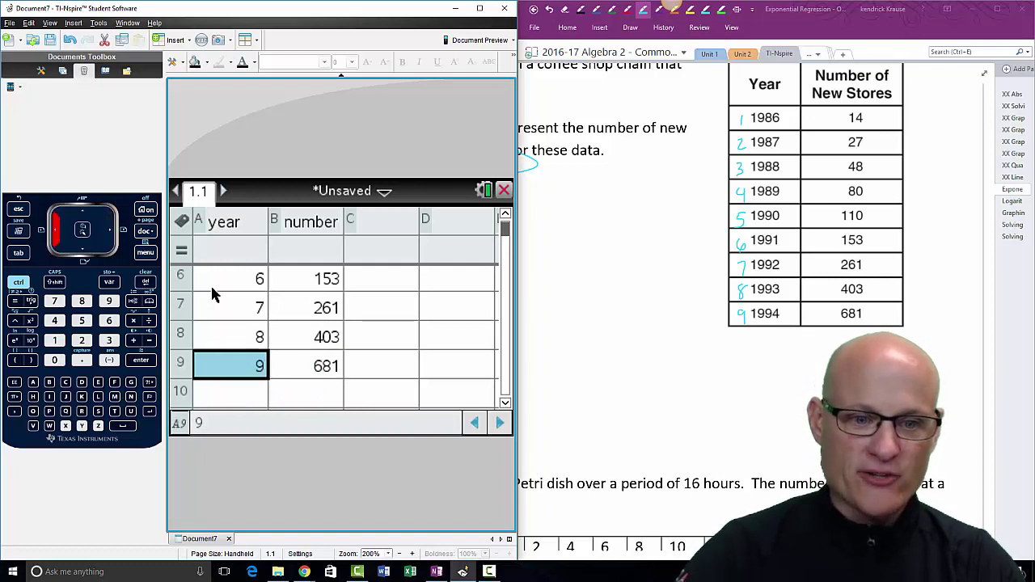
key("Right")
key("Right")
key("Up")
key("Up")
key("Up")
key("Up")
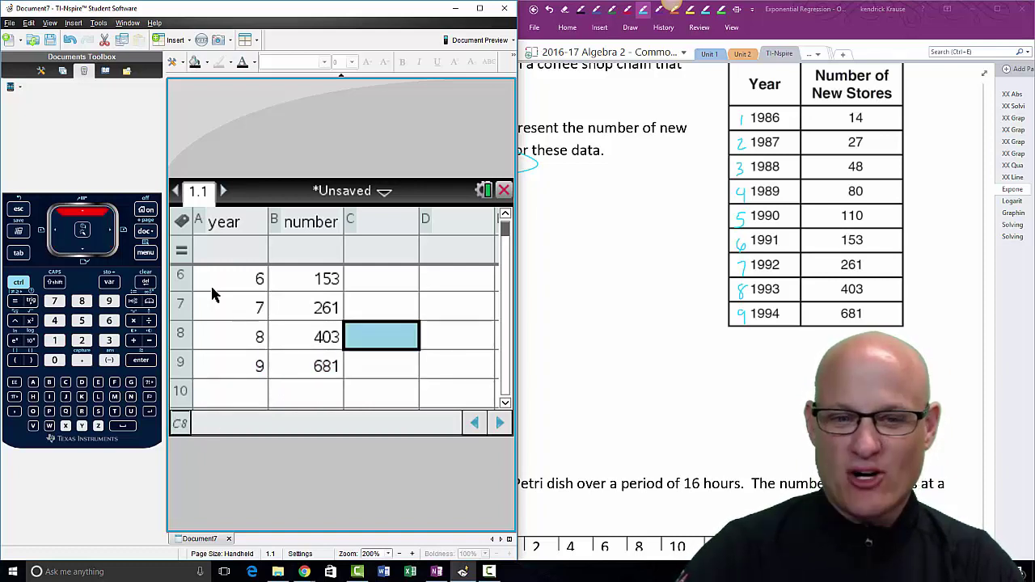
Move around column C and check the bottom of the count data below 681
key("Up")
key("Up")
key("Up")
key("Up")
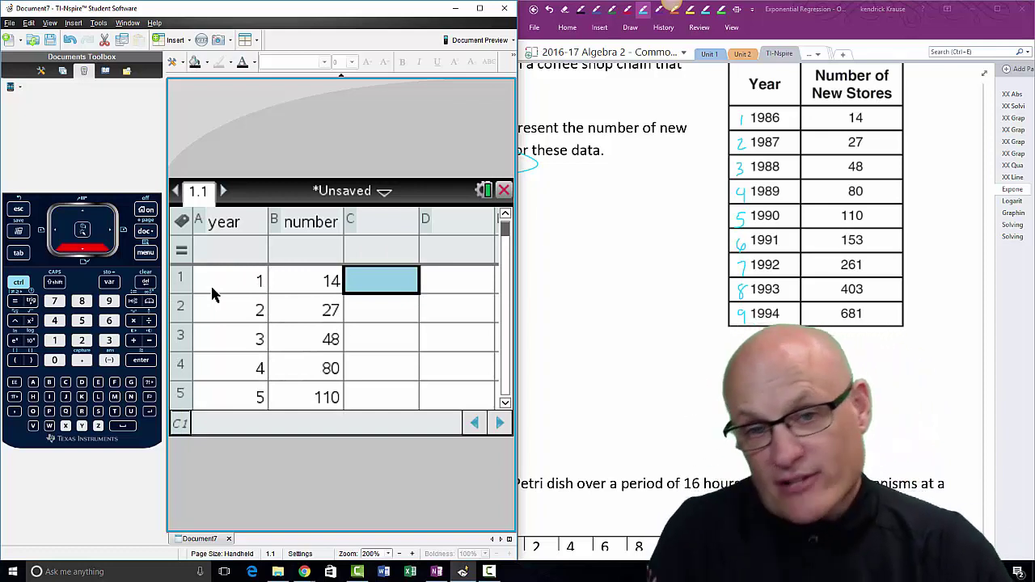
left_click(392, 291)
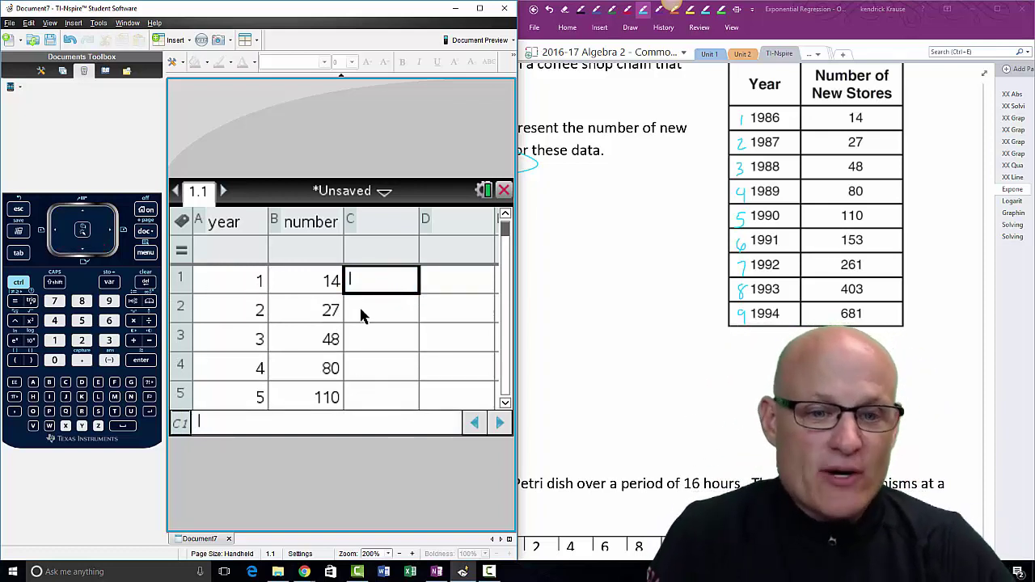
left_click(387, 310)
scroll(254, 296, "down", 3)
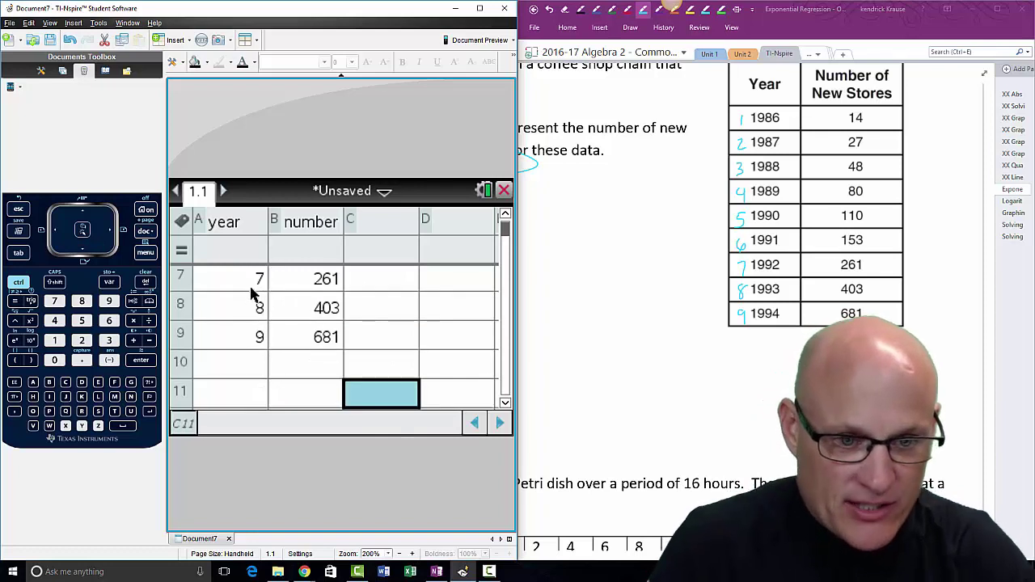
left_click(329, 335)
left_click(326, 366)
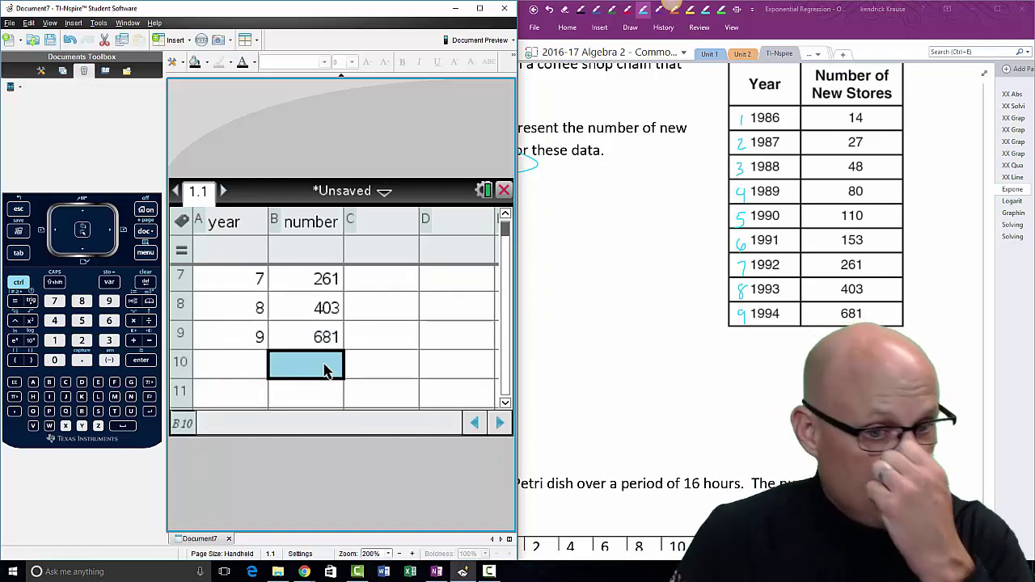
Select cell C1 and open the spreadsheet menu's 4: Statistics submenu
key("Up")
key("Up")
key("Up")
key("Up")
key("Up")
key("Up")
key("Up")
key("Up")
key("Up")
key("Up")
key("Up")
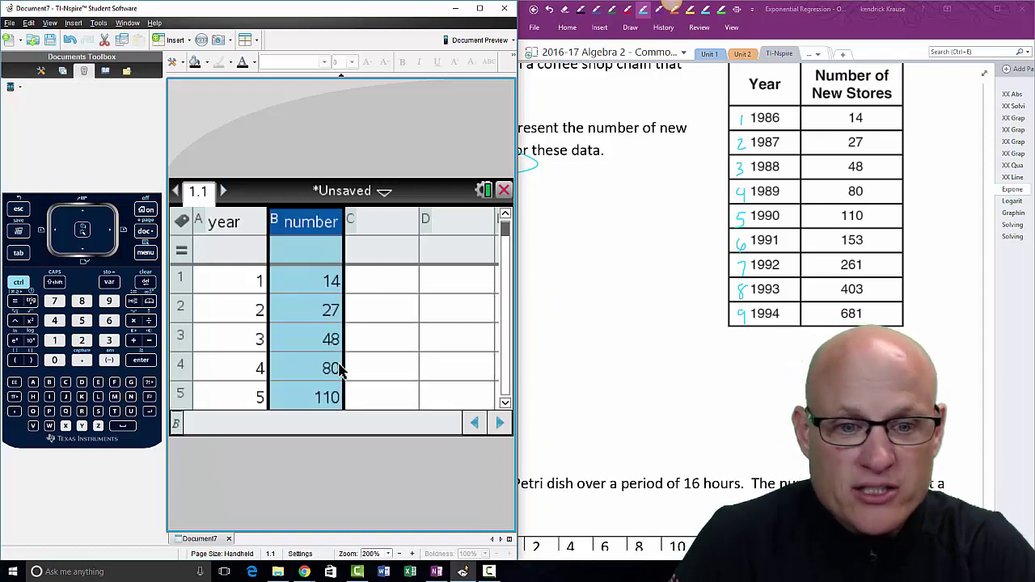
left_click(385, 292)
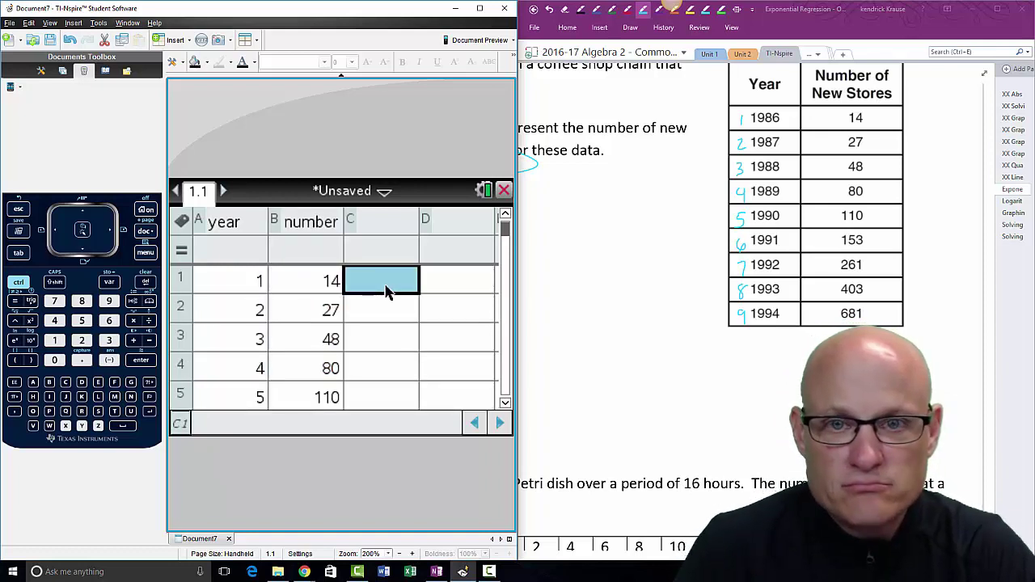
left_click(385, 293)
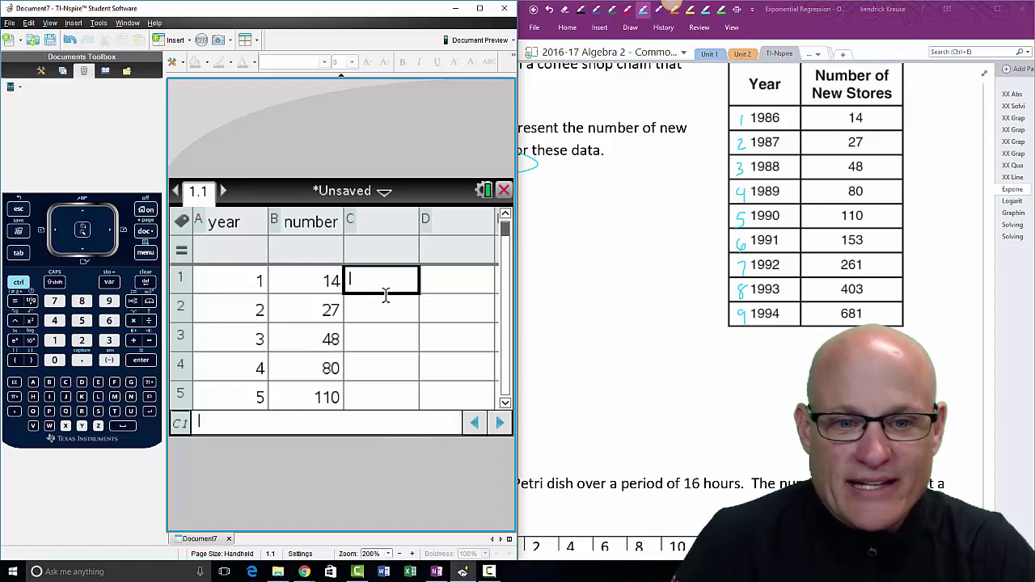
type("slgolh")
key("BackSpace")
key("BackSpace")
key("BackSpace")
key("BackSpace")
key("BackSpace")
key("BackSpace")
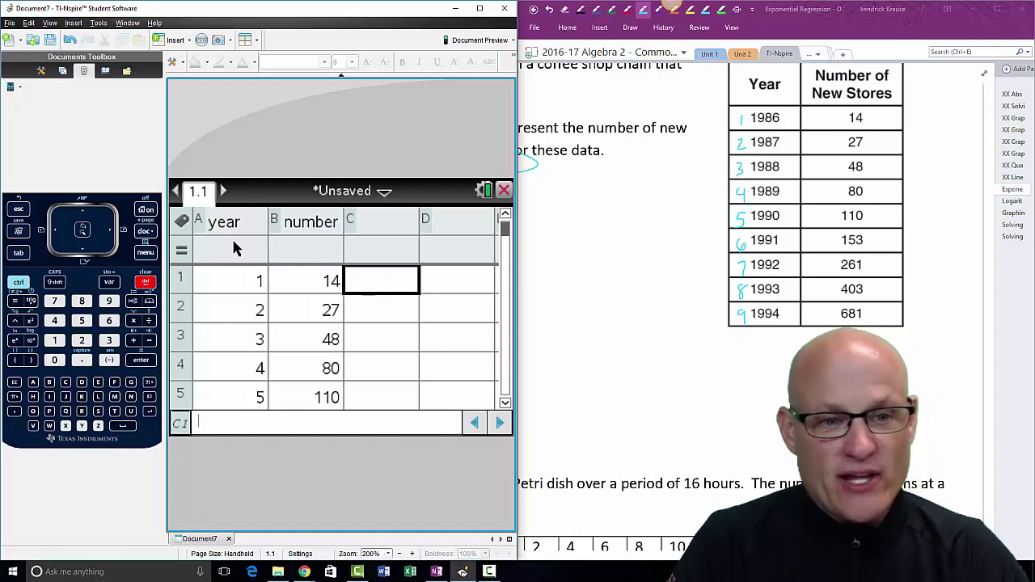
left_click(147, 254)
mouse_move(229, 257)
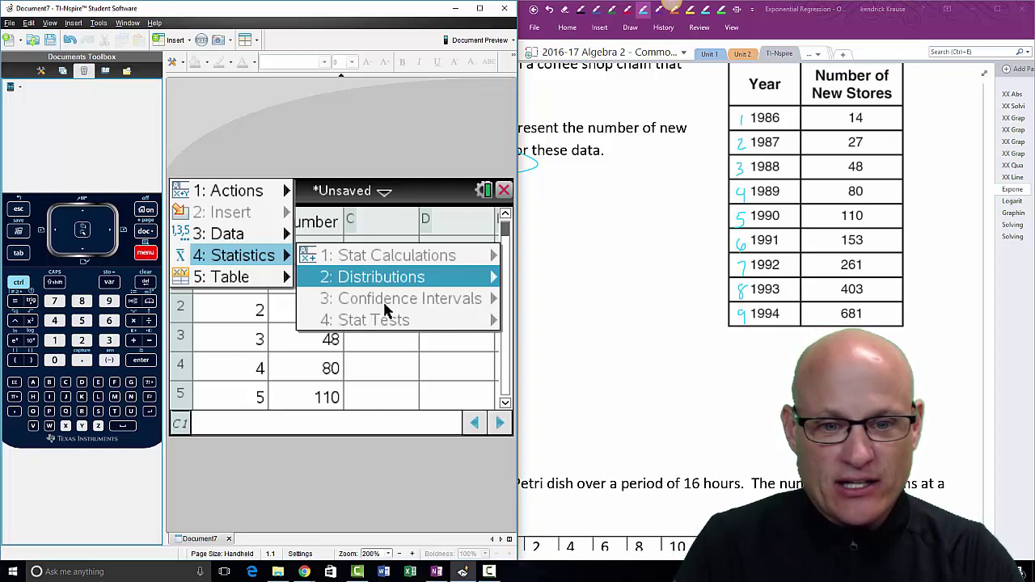
Back out of the open menus and reselect cell C1, discarding the stray typing
key("Escape")
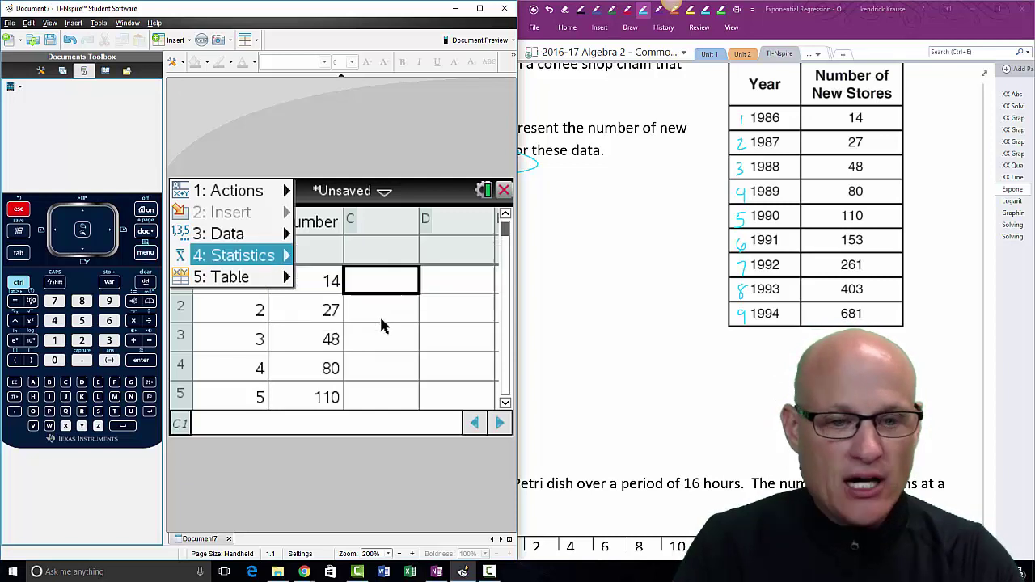
key("Escape")
left_click(391, 318)
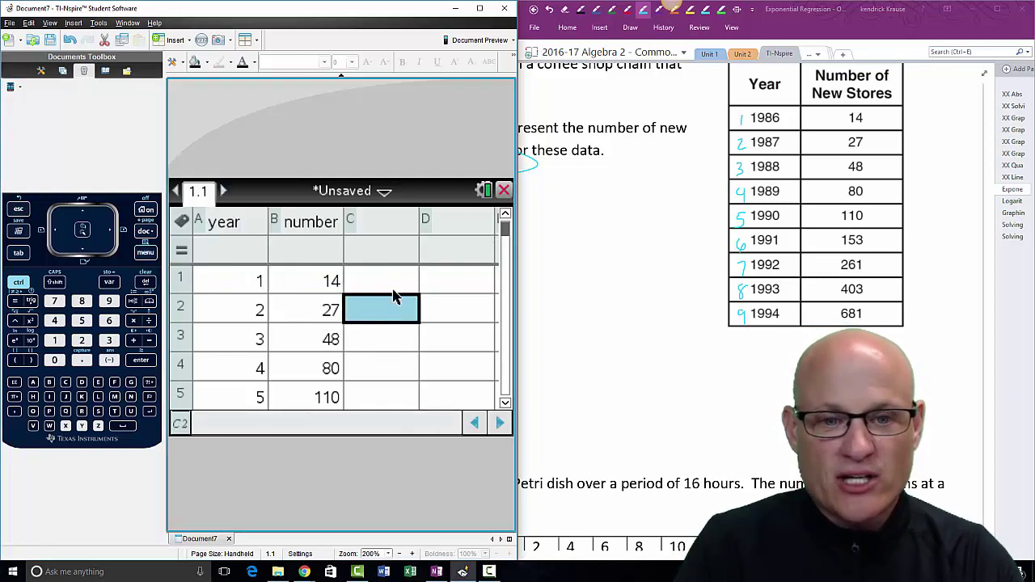
left_click(394, 287)
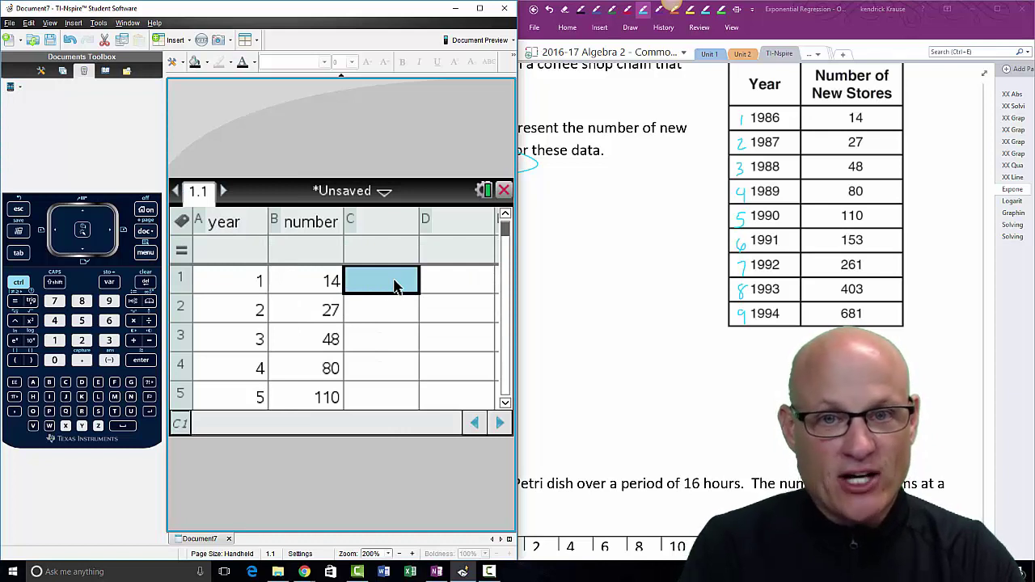
left_click(395, 288)
type("ldjfh")
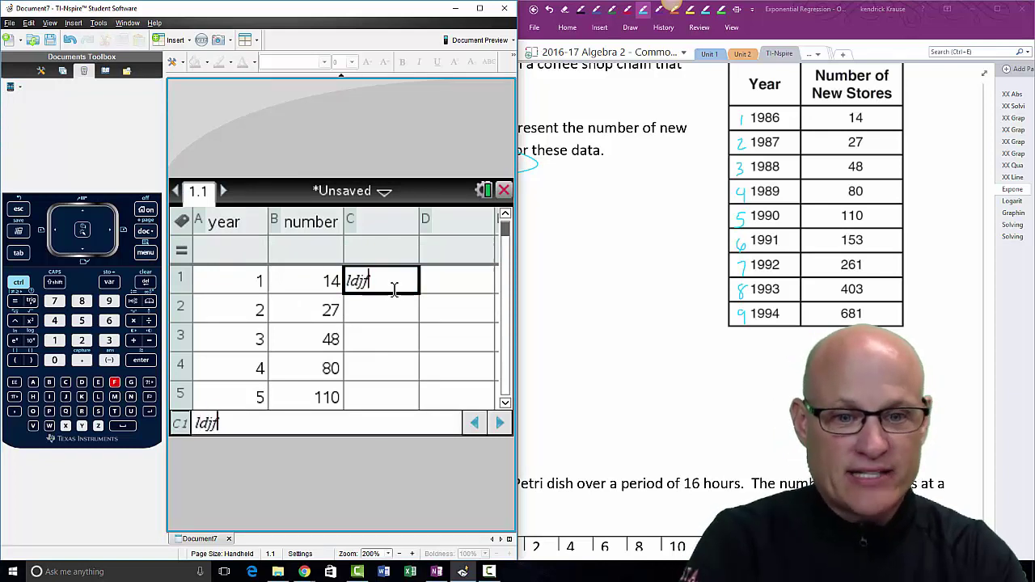
key("BackSpace")
key("BackSpace")
key("BackSpace")
key("BackSpace")
key("BackSpace")
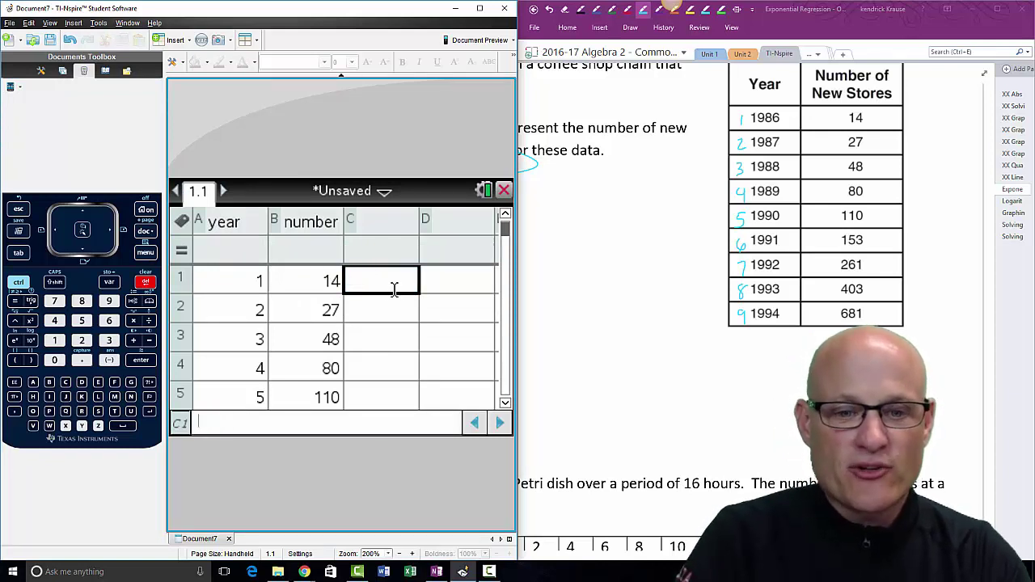
left_click(386, 311)
left_click(392, 275)
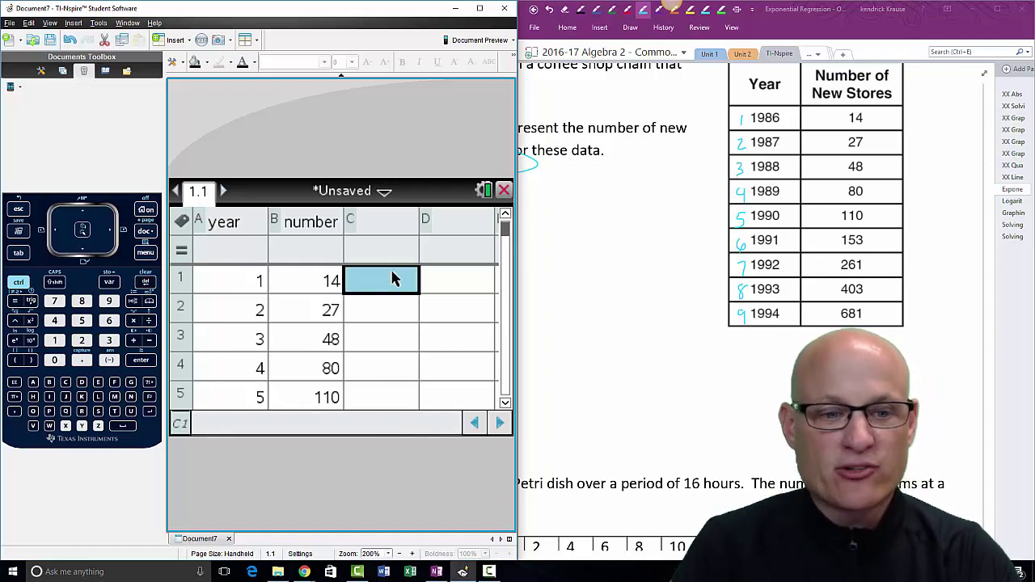
Choose Exponential Regression under Statistics > Stat Calculations in the spreadsheet menu
left_click(145, 254)
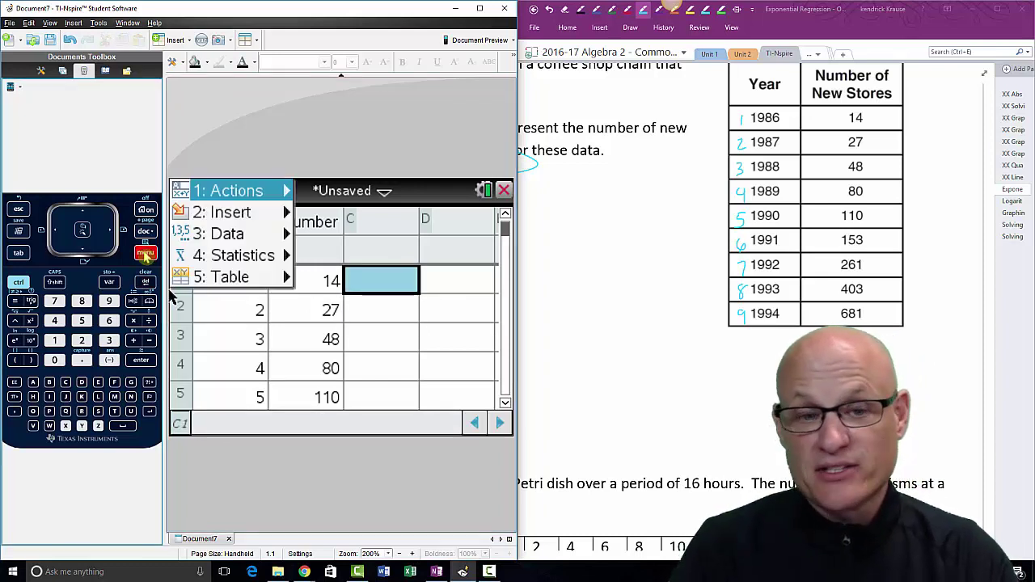
left_click(237, 255)
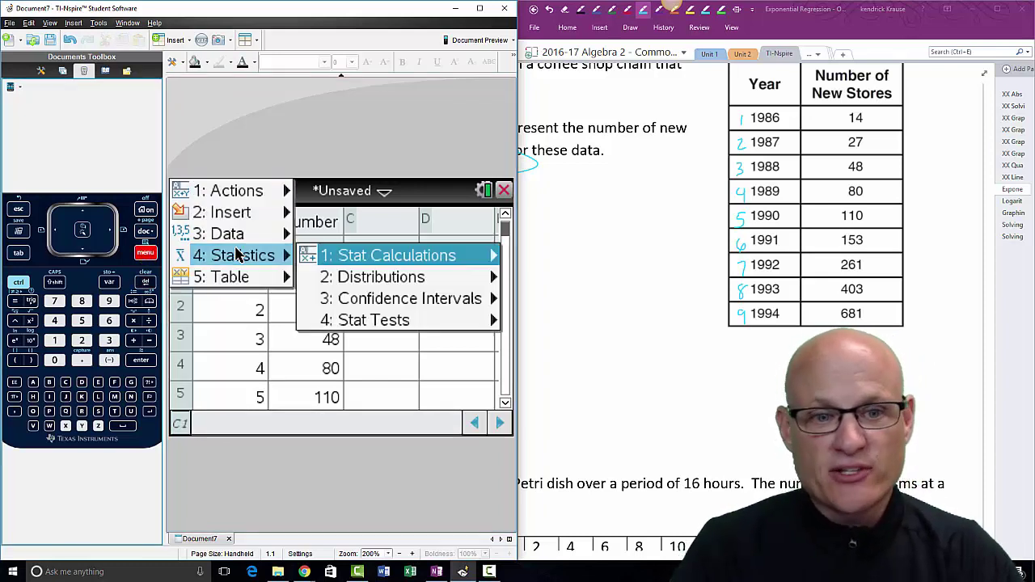
left_click(354, 255)
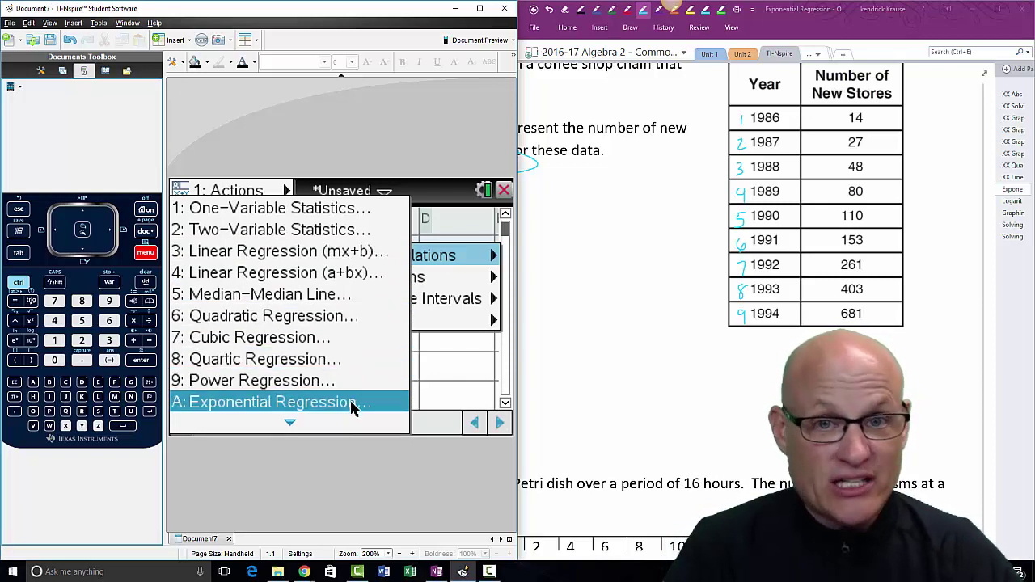
left_click(180, 405)
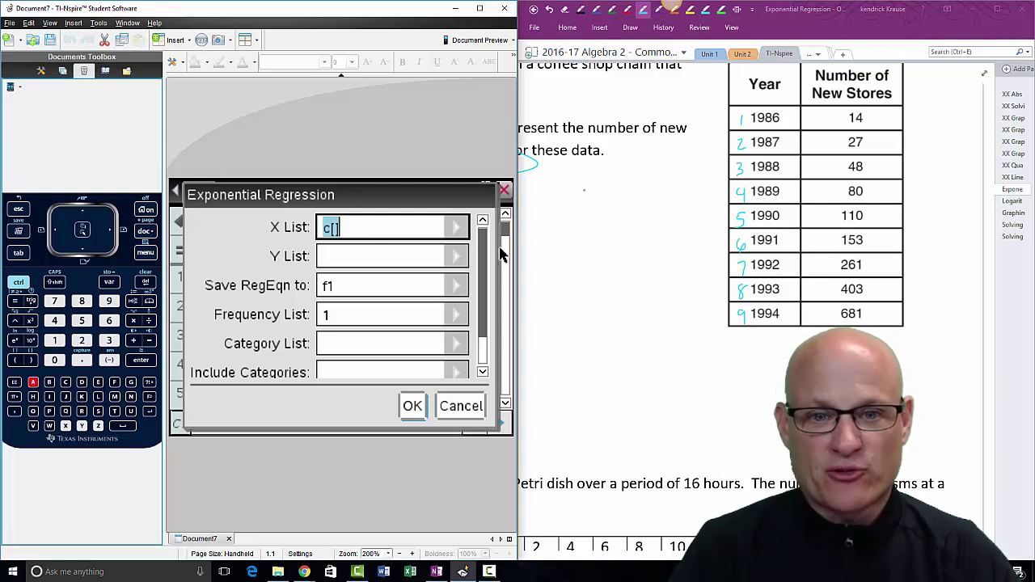
Set X List to year and Y List to number, then run the regression (a 10.5959, b 1.58625)
left_click(458, 228)
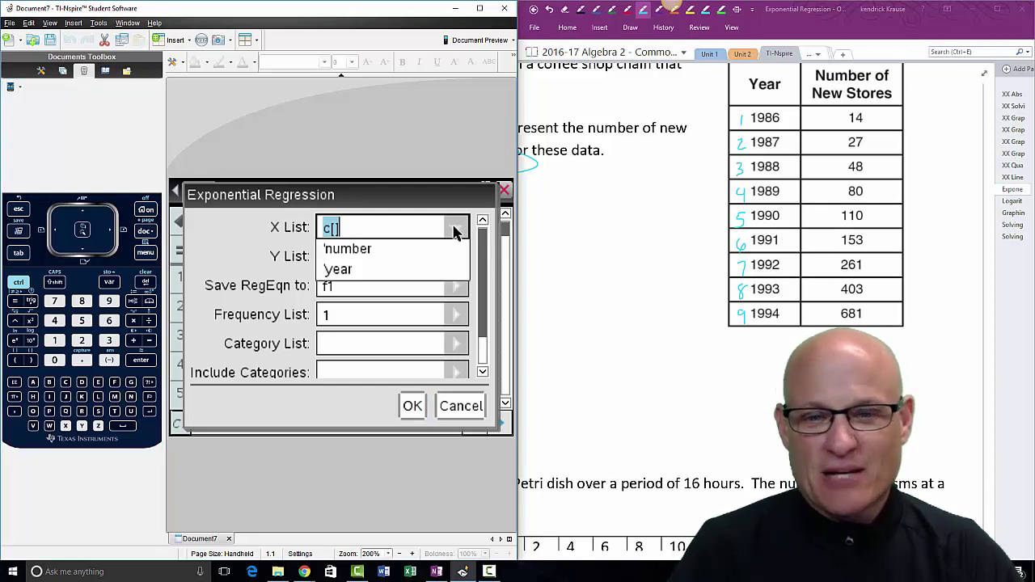
left_click(377, 250)
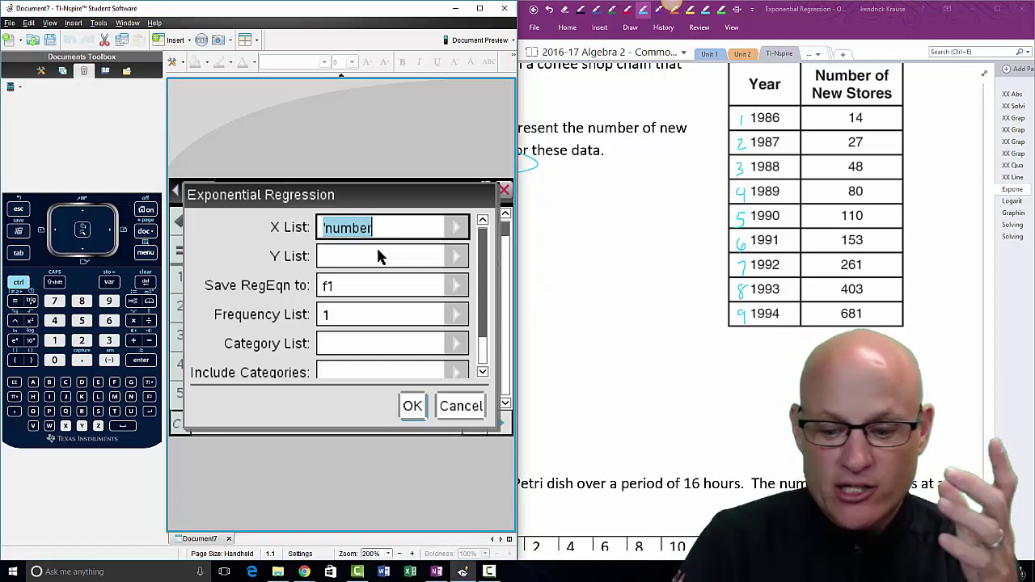
key("BackSpace")
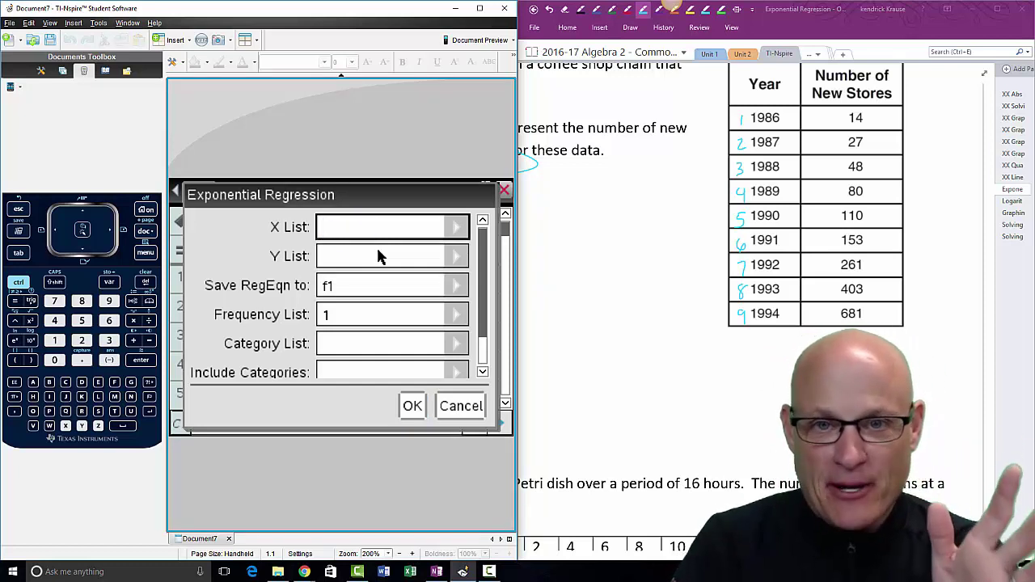
left_click(454, 229)
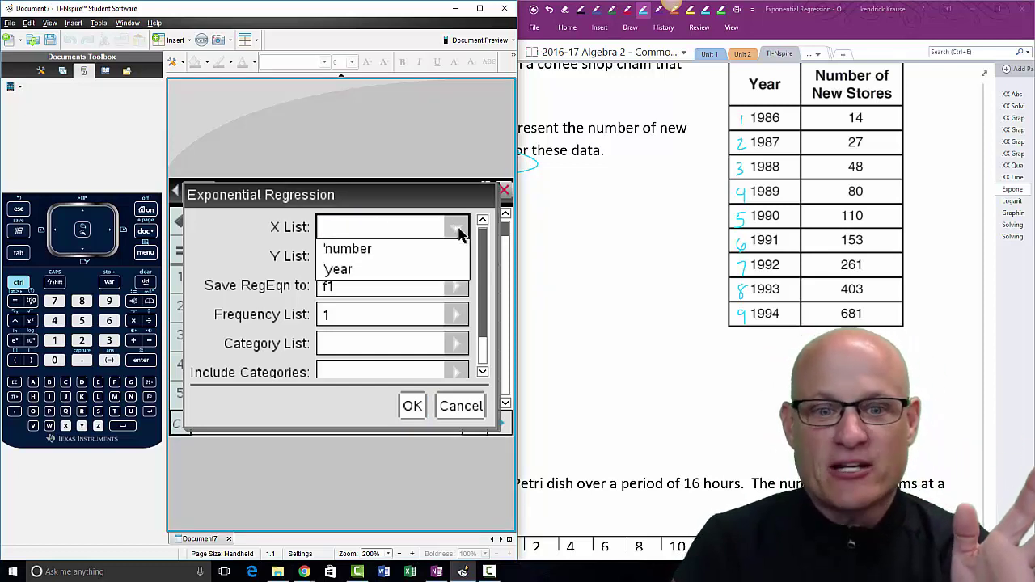
left_click(407, 269)
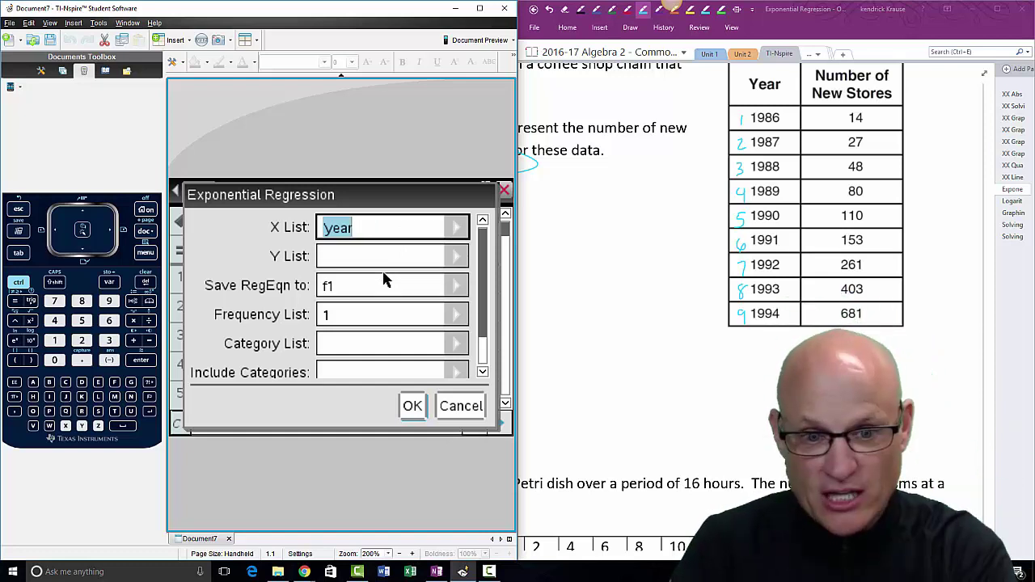
left_click(457, 256)
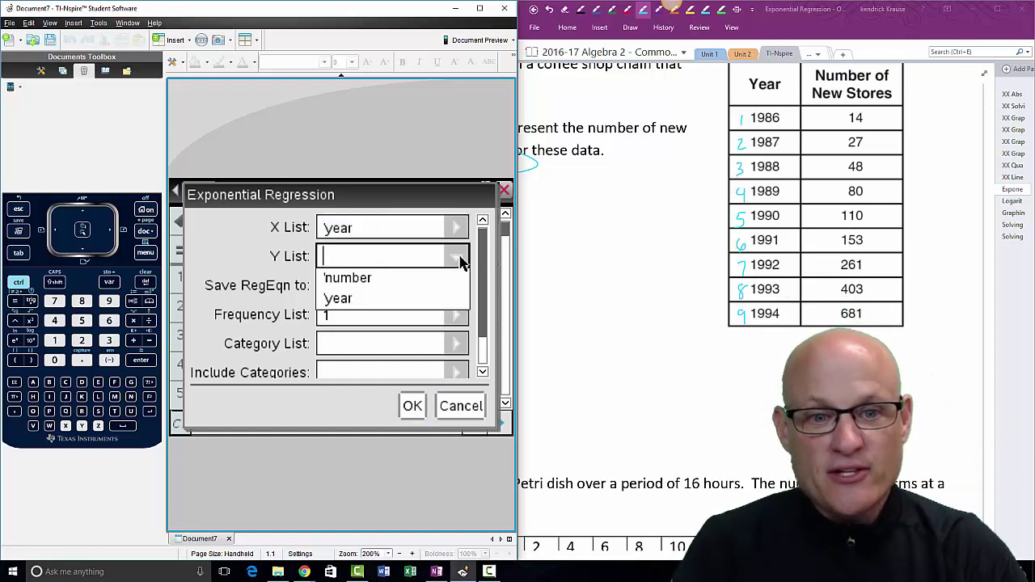
left_click(414, 278)
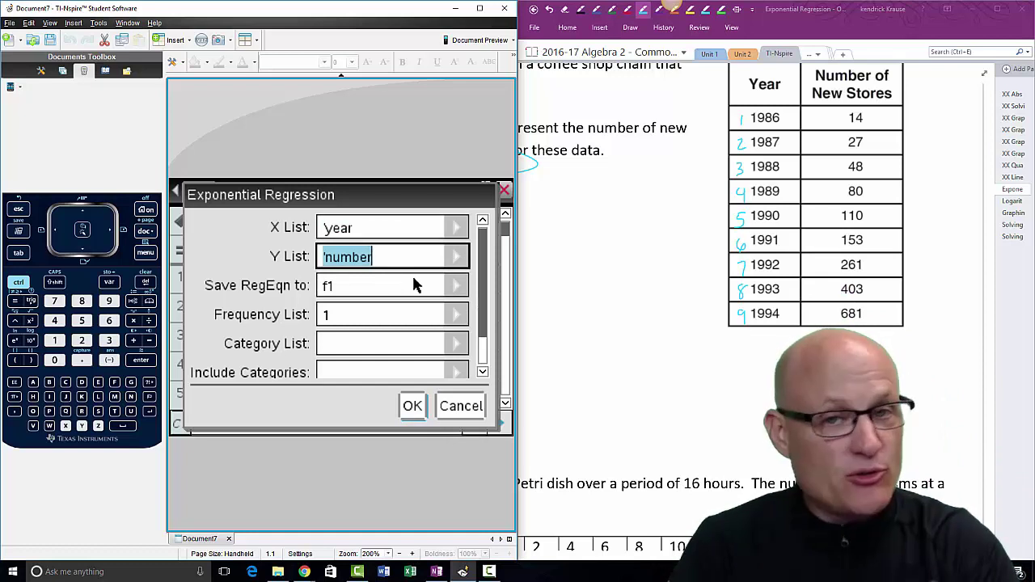
left_click(411, 402)
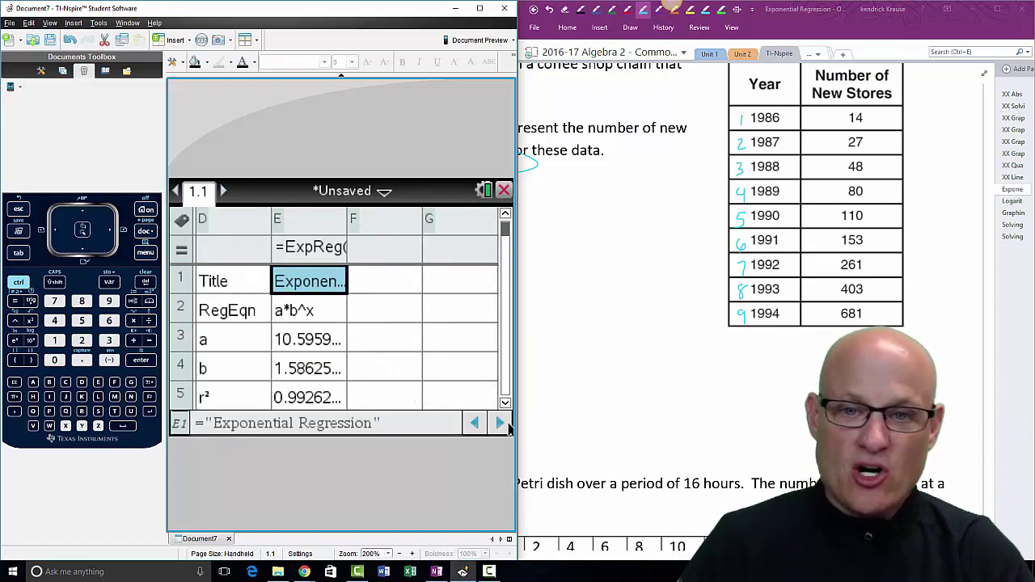
right_click(414, 354)
mouse_move(411, 350)
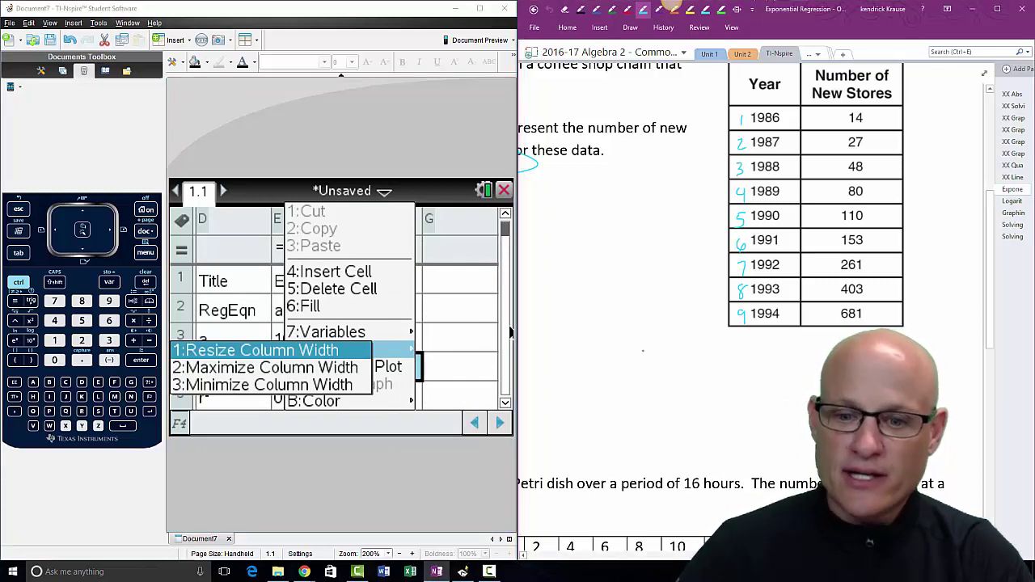
scroll(752, 307, "left", 5)
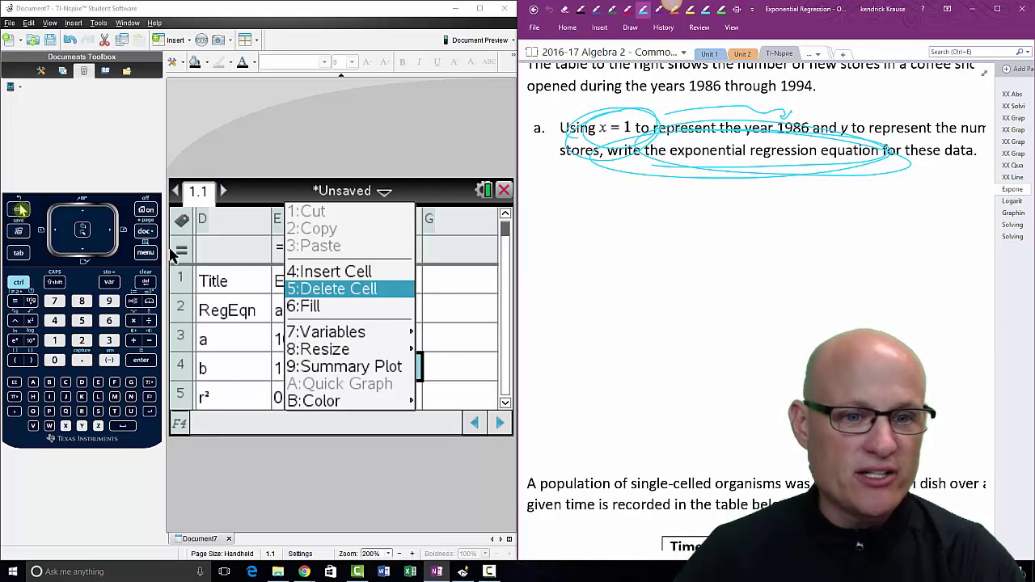
key("Escape")
left_click_drag(314, 312, 432, 351)
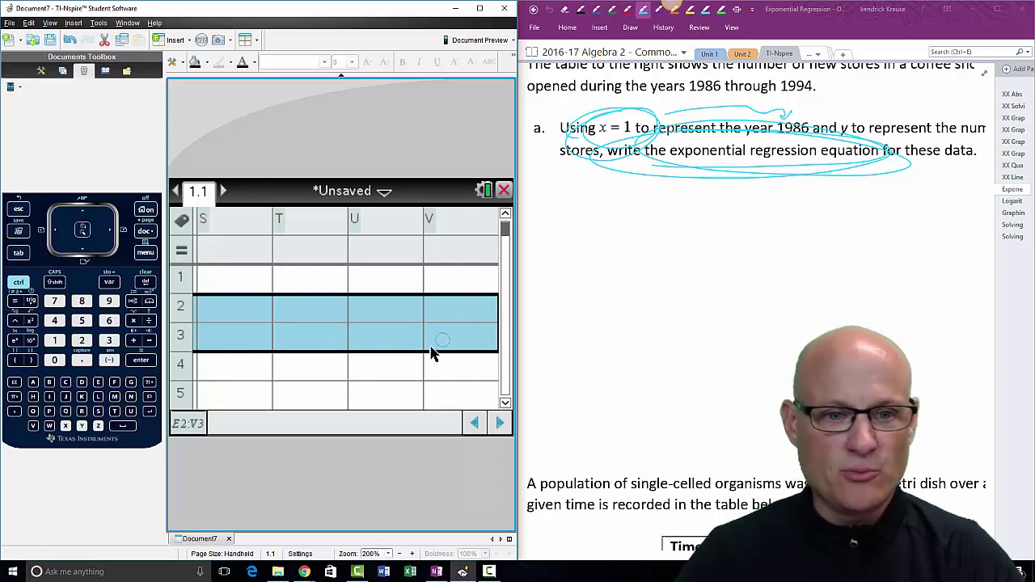
left_click(474, 424)
left_click_drag(474, 424, 473, 426)
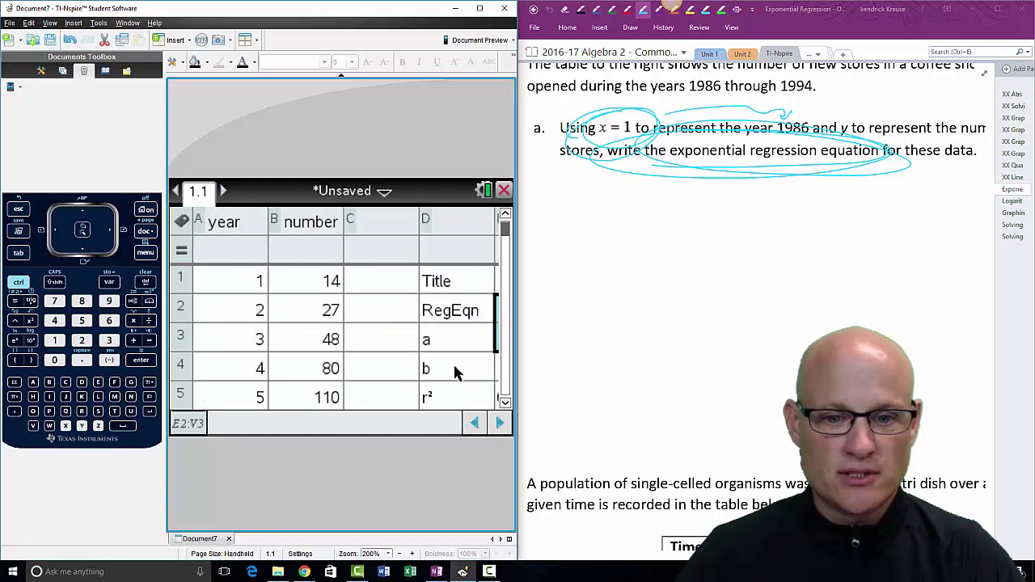
left_click(498, 423)
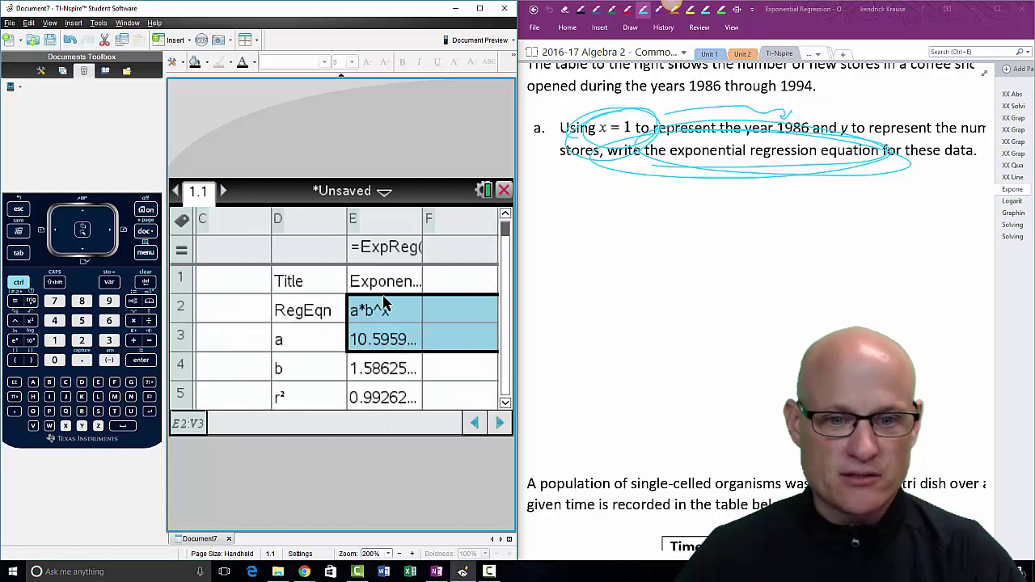
left_click(394, 317)
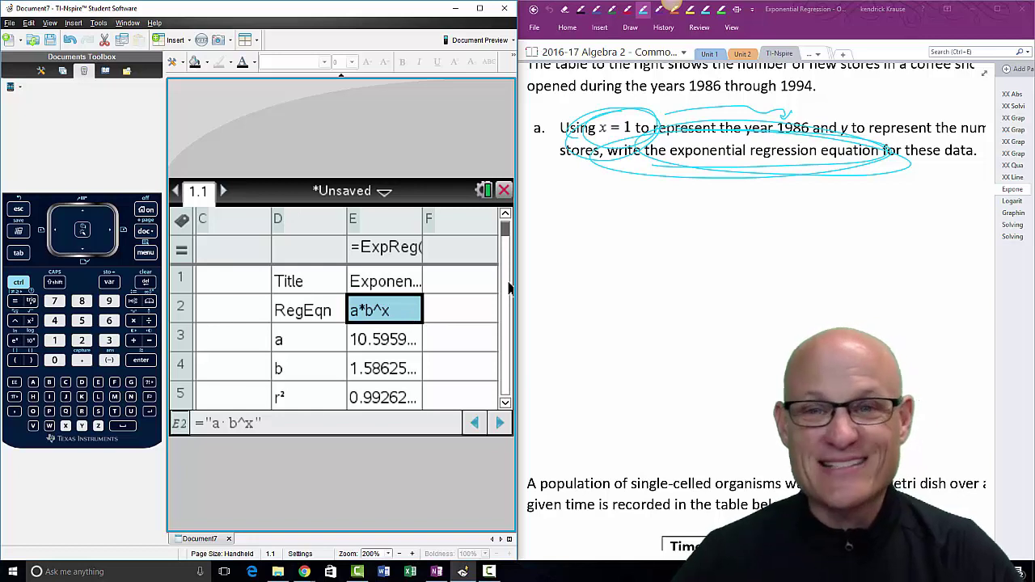
In OneNote, handwrite y = a(b)^x under part a and start the a = and b = lines
key("alt+Tab")
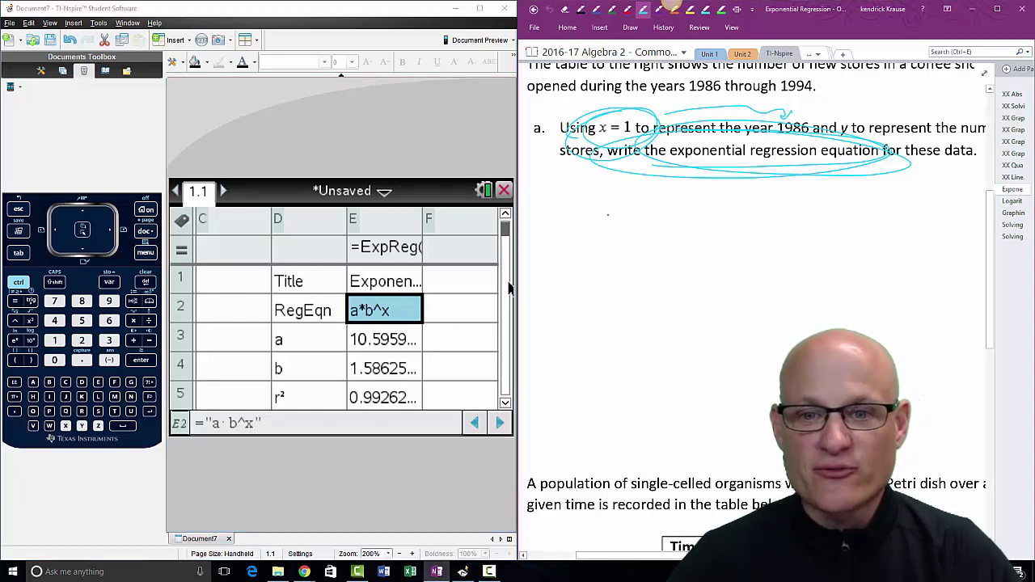
left_click_drag(607, 204, 612, 219)
mouse_move(622, 201)
left_mouse_down()
mouse_move(625, 253)
mouse_move(600, 257)
left_mouse_up()
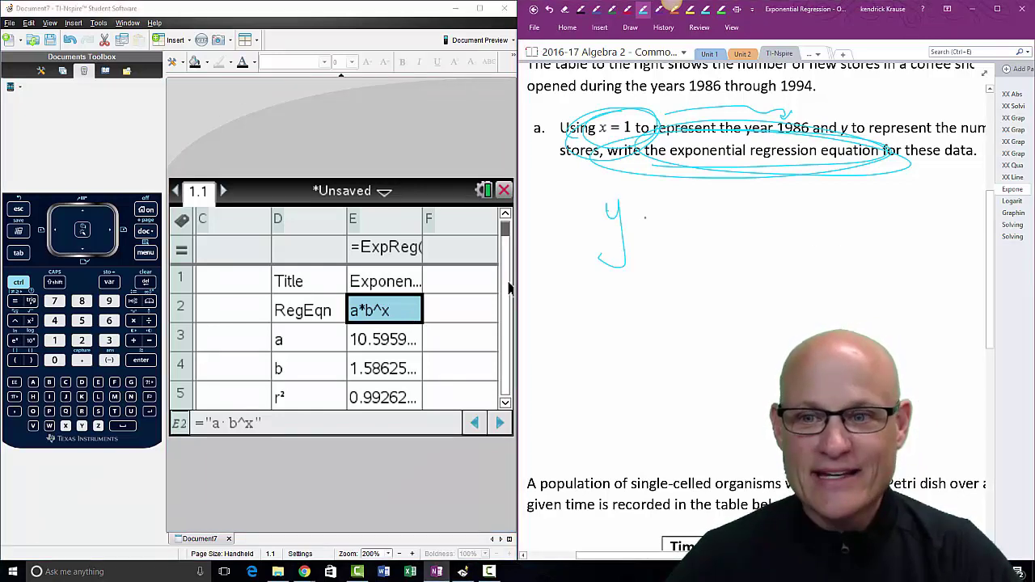
mouse_move(698, 215)
left_mouse_down()
mouse_move(758, 216)
mouse_move(769, 192)
mouse_move(761, 233)
left_mouse_up()
left_click_drag(738, 194, 733, 233)
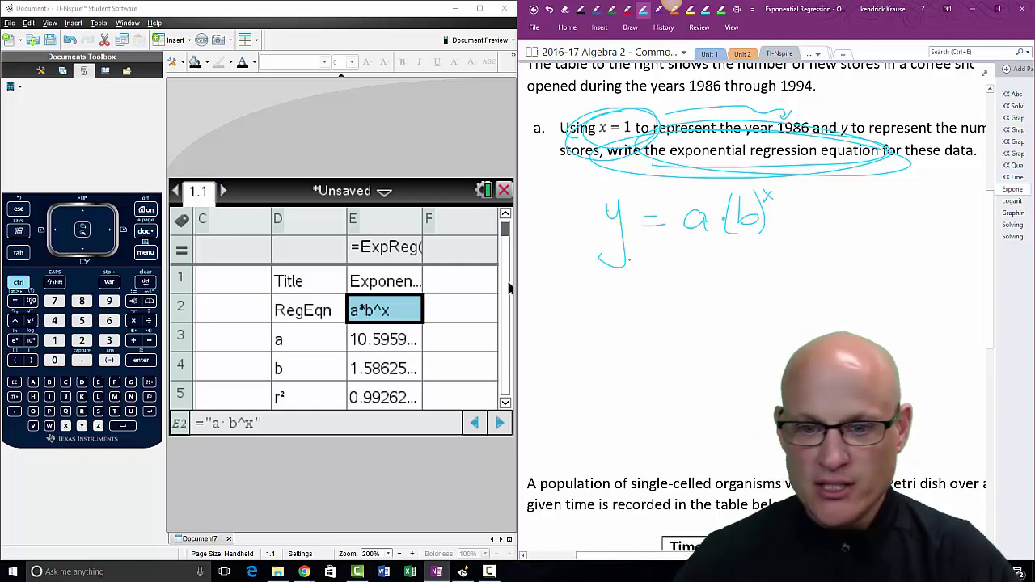
left_click_drag(621, 303, 623, 323)
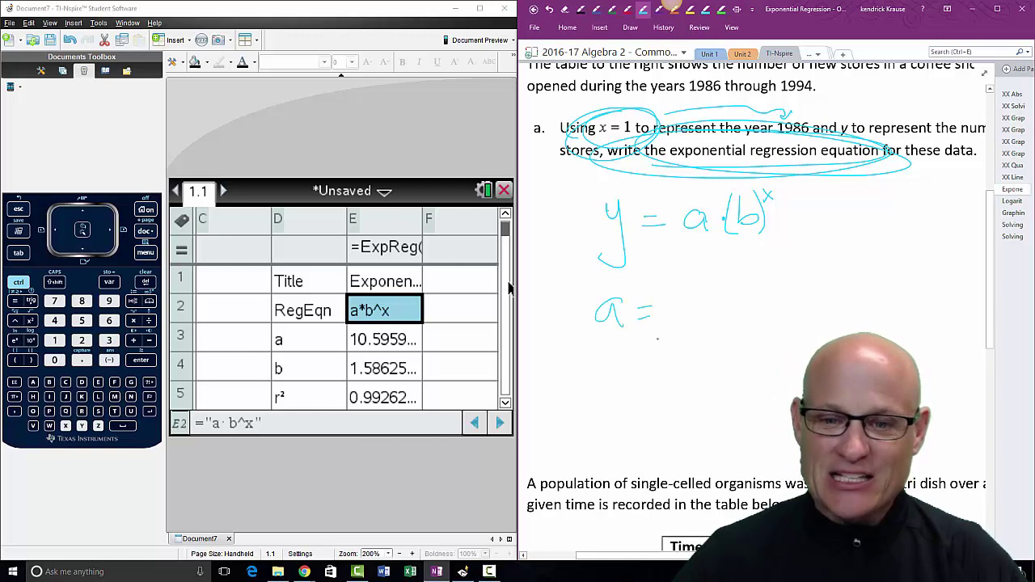
mouse_move(604, 365)
left_mouse_down()
mouse_move(606, 404)
mouse_move(649, 396)
left_mouse_up()
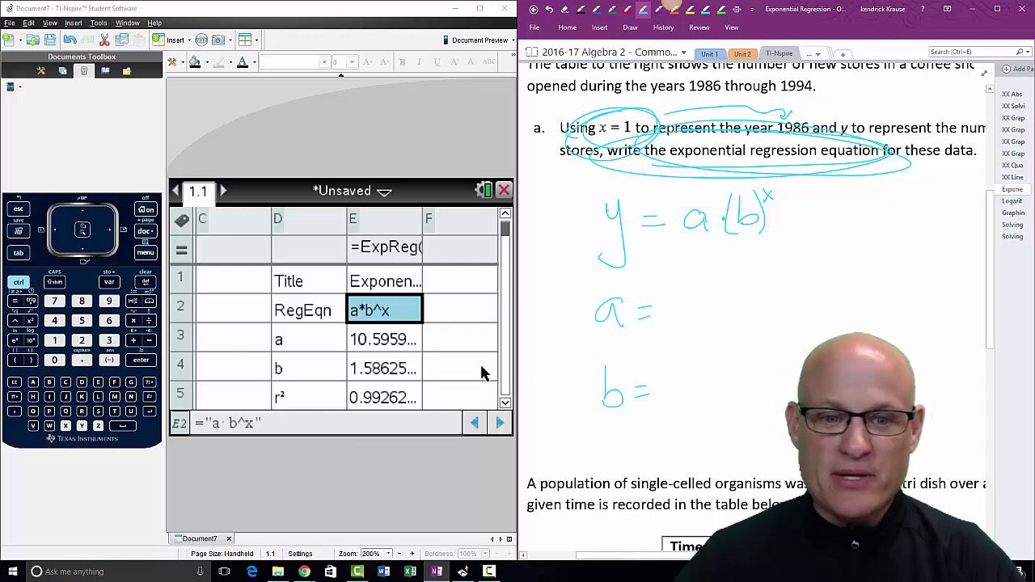
Check cell E3 for a's full value and begin writing a = 10.59599229
left_click(392, 340)
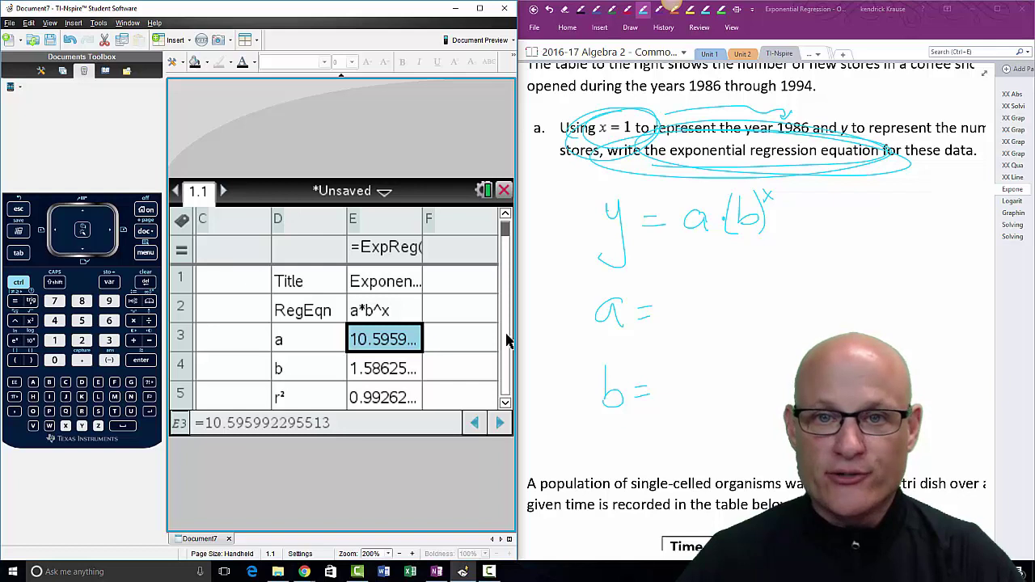
left_click(687, 319)
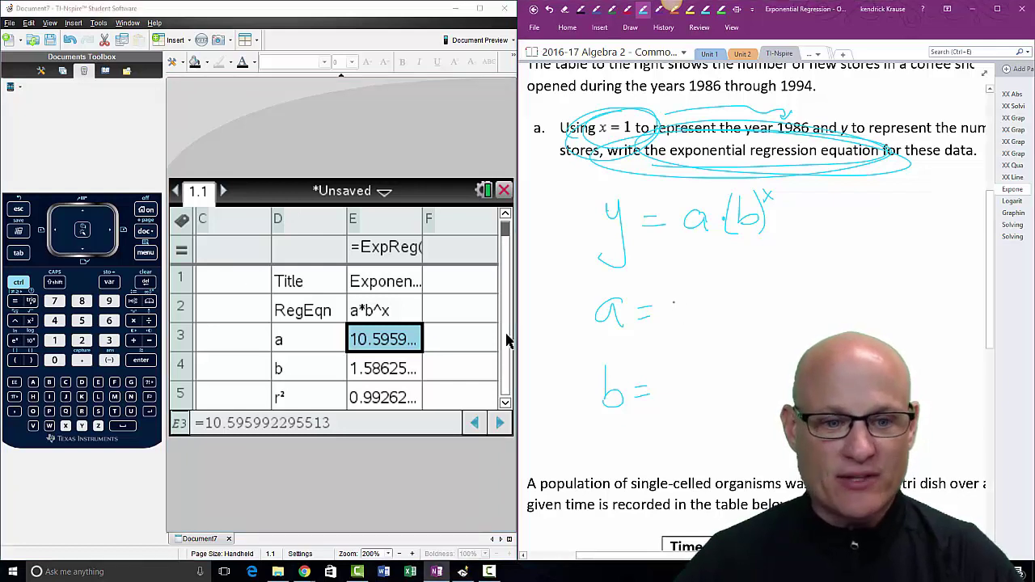
left_click_drag(685, 293, 682, 295)
left_click(700, 313)
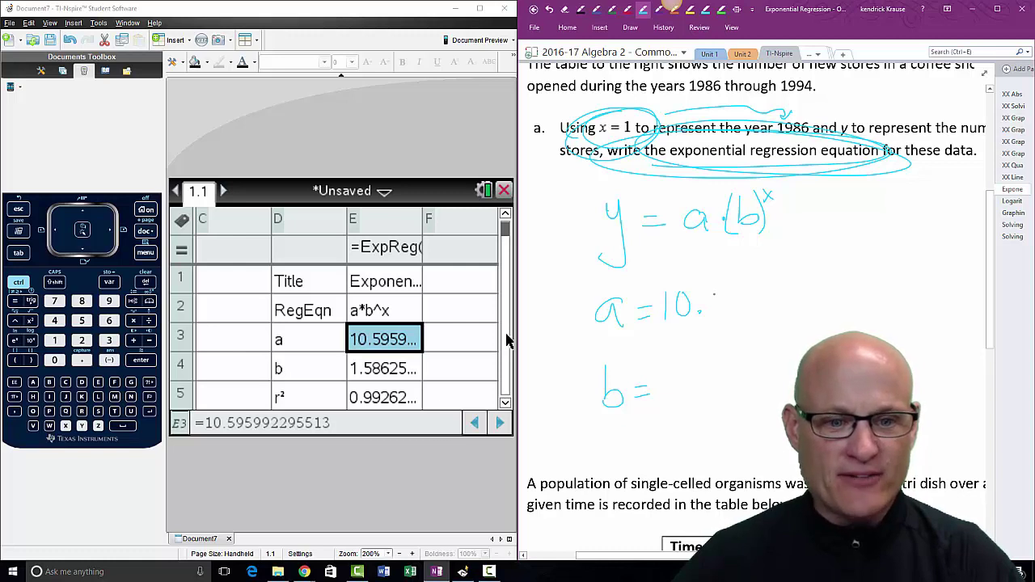
left_click_drag(718, 297, 713, 311)
mouse_move(727, 291)
left_mouse_down()
mouse_move(752, 286)
mouse_move(759, 303)
mouse_move(772, 290)
mouse_move(795, 301)
left_mouse_up()
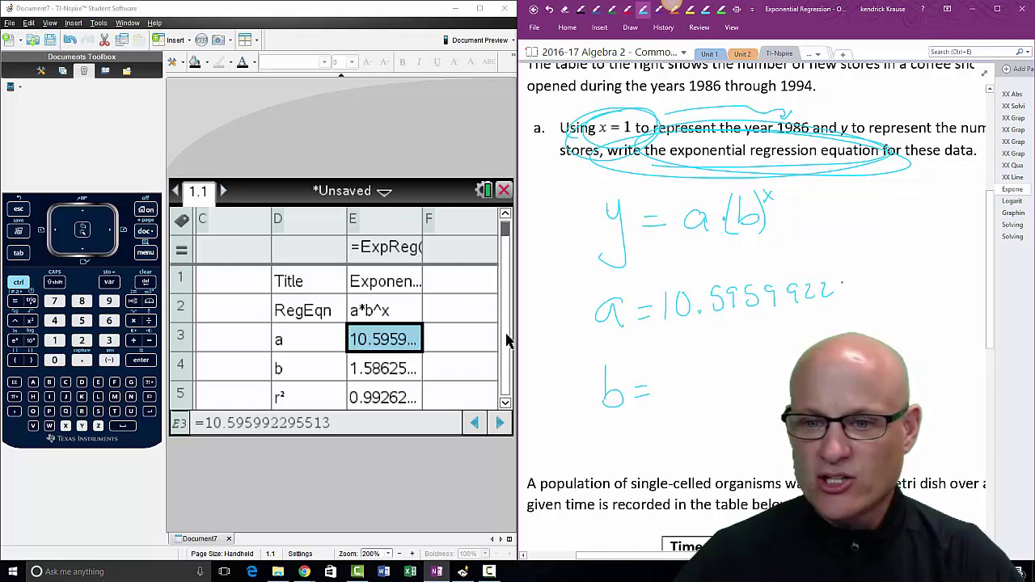
Underline a's final digits 9229, write b = 1.586250123 from cell E4, and maximize OneNote
left_click(398, 370)
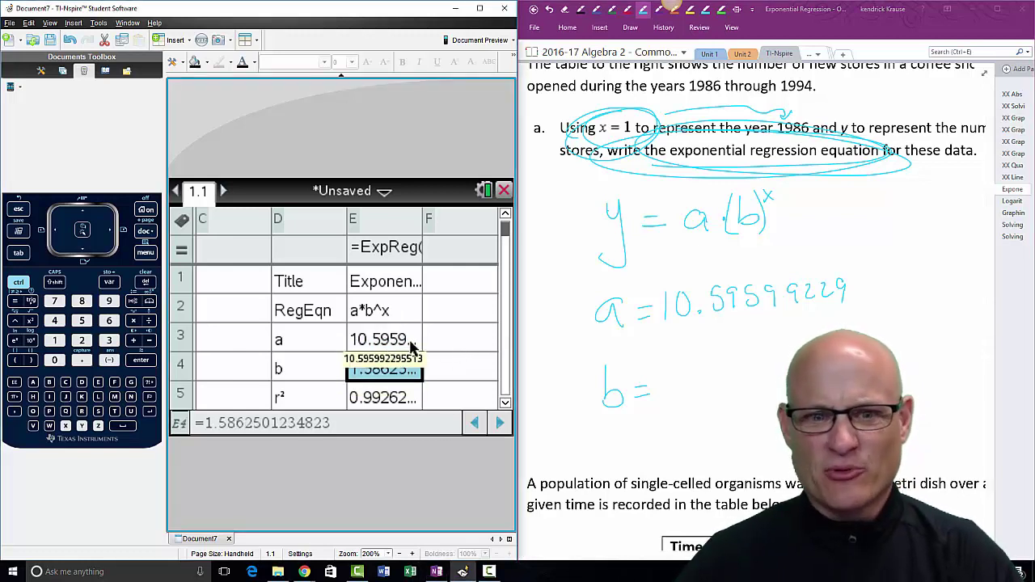
left_click(394, 345)
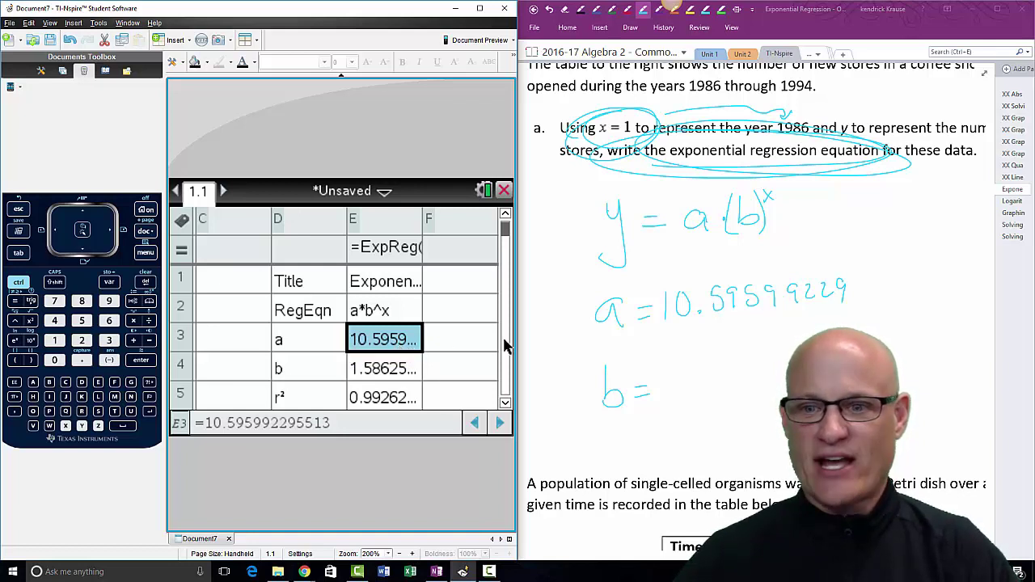
left_click_drag(786, 309, 833, 306)
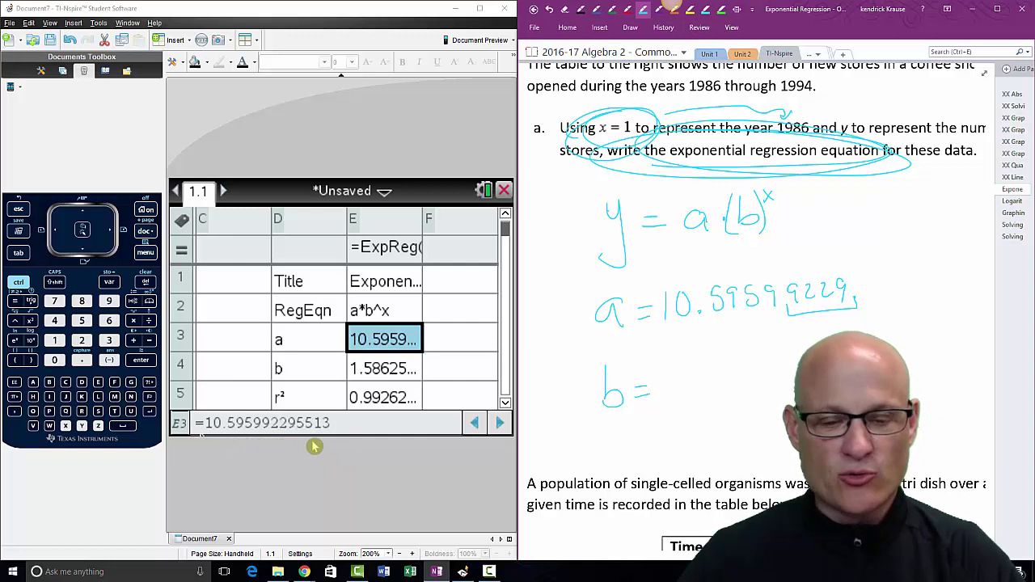
left_click(380, 368)
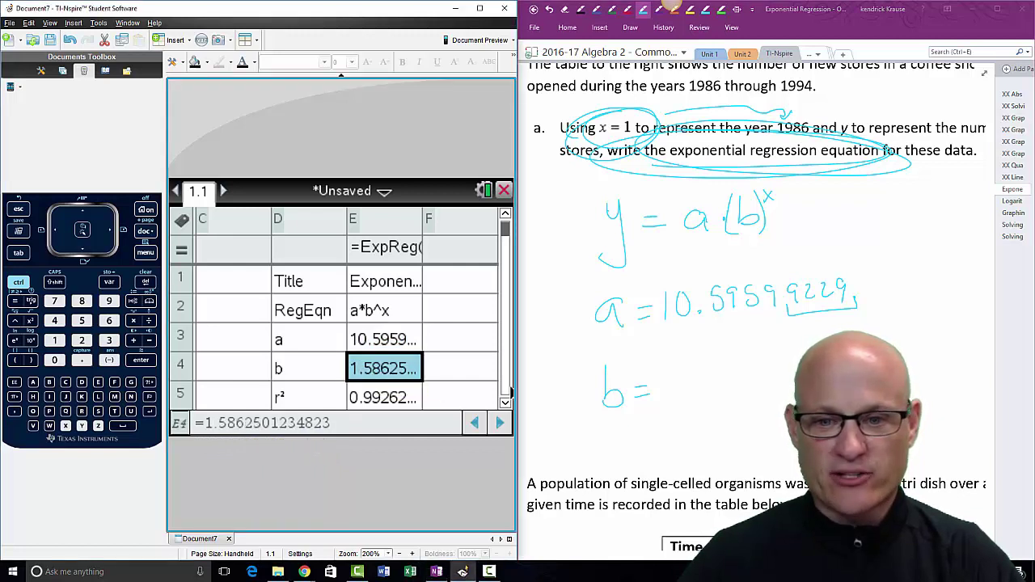
left_click(693, 386)
mouse_move(671, 364)
left_mouse_down()
mouse_move(692, 377)
mouse_move(729, 364)
left_mouse_up()
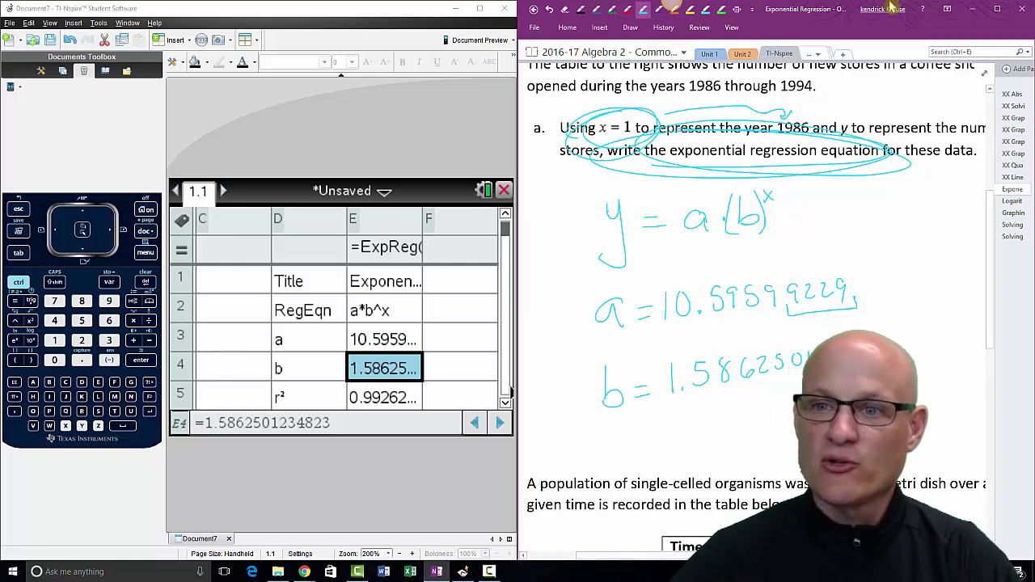
key("super+Up")
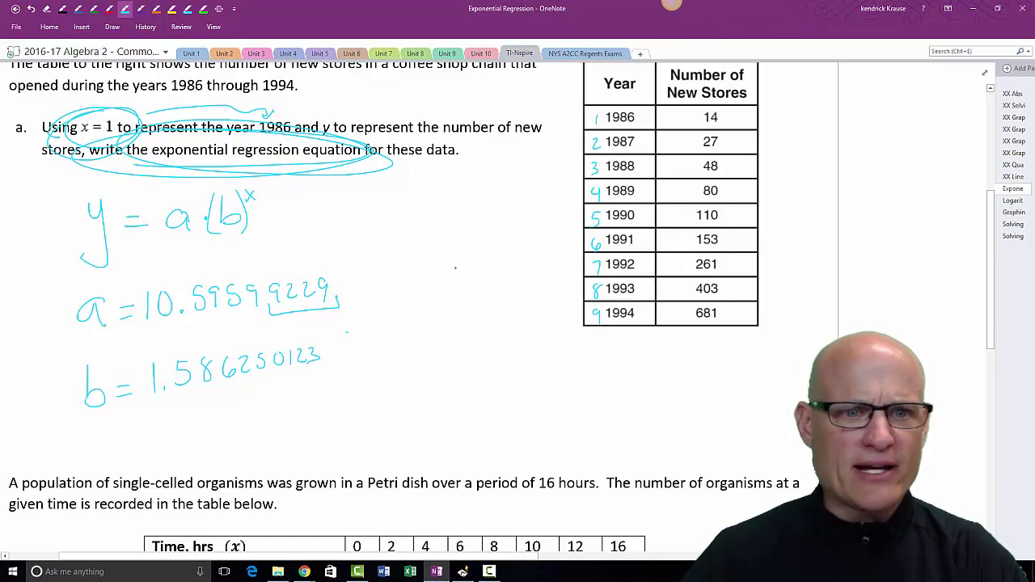
Erase the two ellipses around the question and add a cyan note beside the question text
left_click(377, 148)
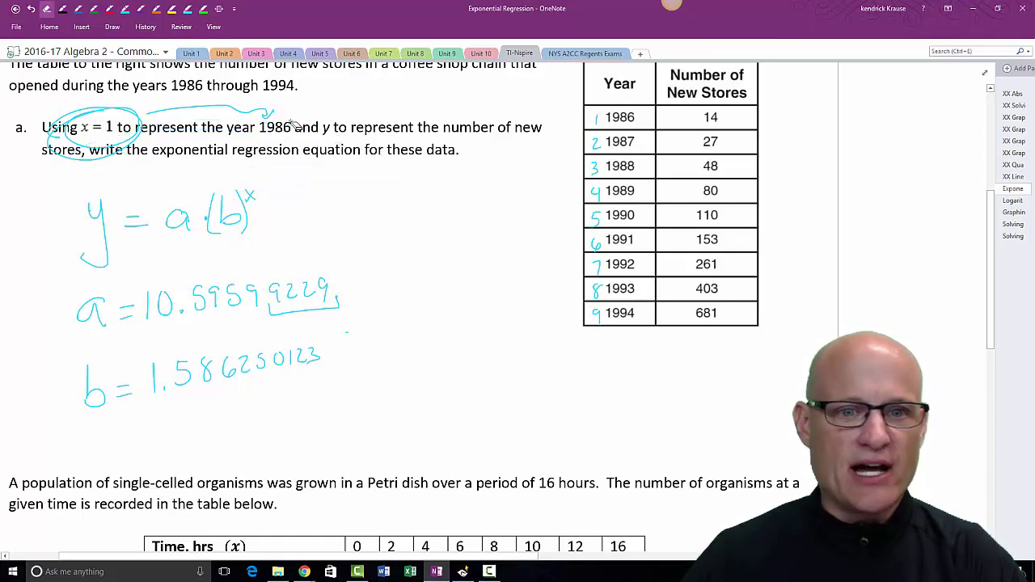
left_click(148, 117)
left_click(124, 9)
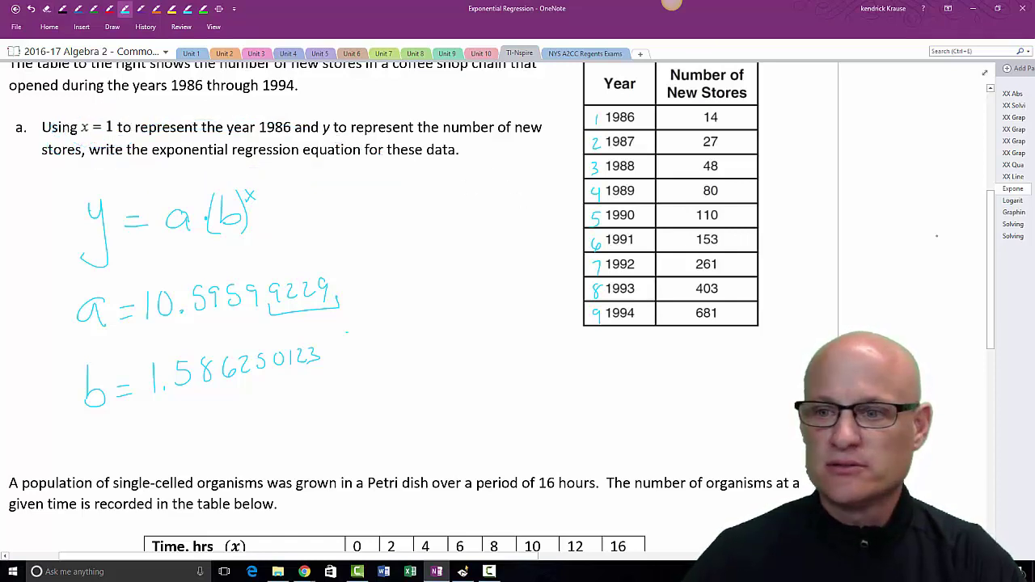
scroll(997, 279, "up", 2)
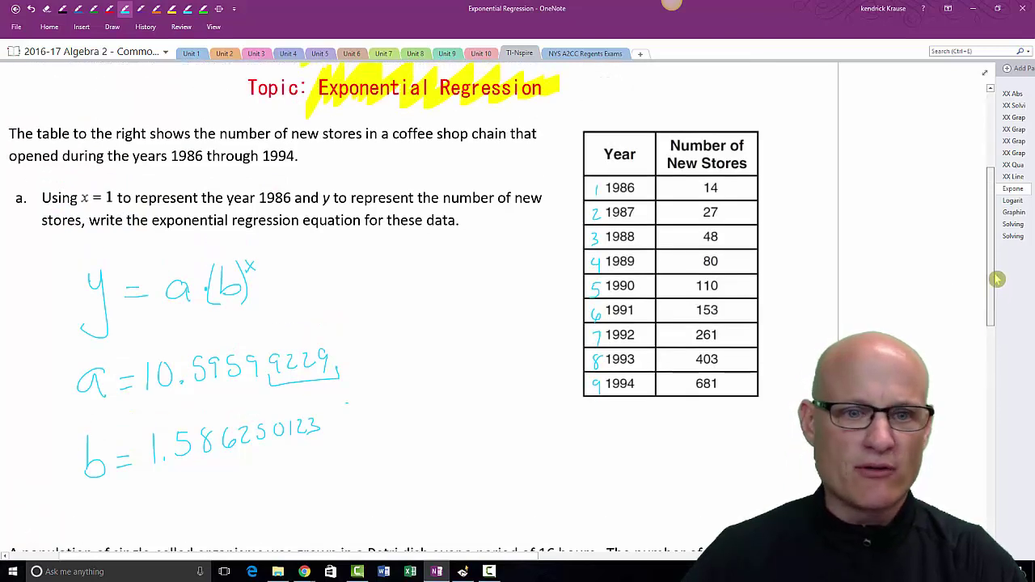
scroll(997, 283, "down", 1)
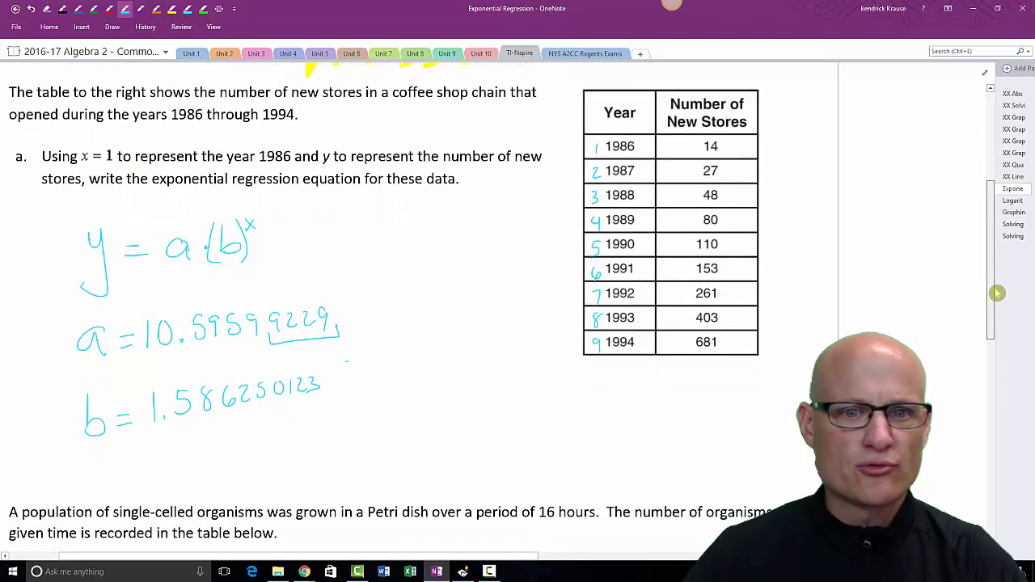
scroll(997, 296, "down", 1)
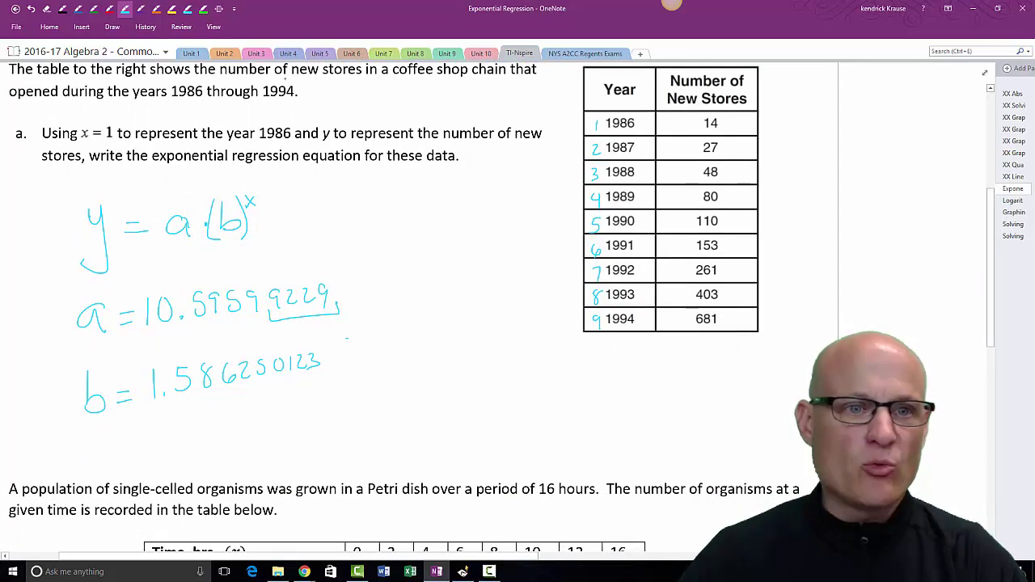
mouse_move(418, 172)
left_mouse_down()
mouse_move(427, 188)
mouse_move(476, 189)
left_mouse_up()
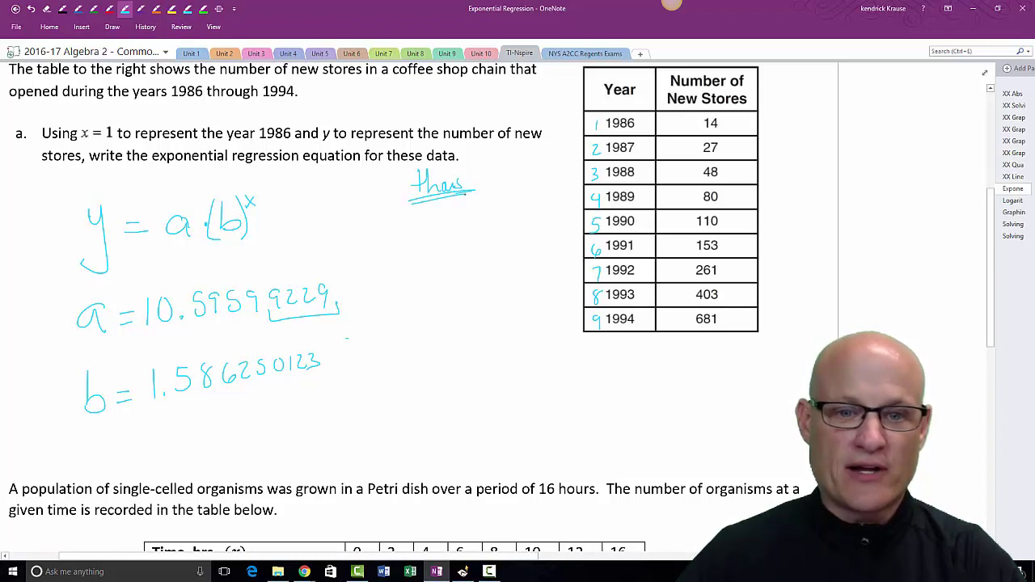
Highlight rounding digits 5 and 6, then write the red model y = 10.596(1.586)^x
left_click(172, 10)
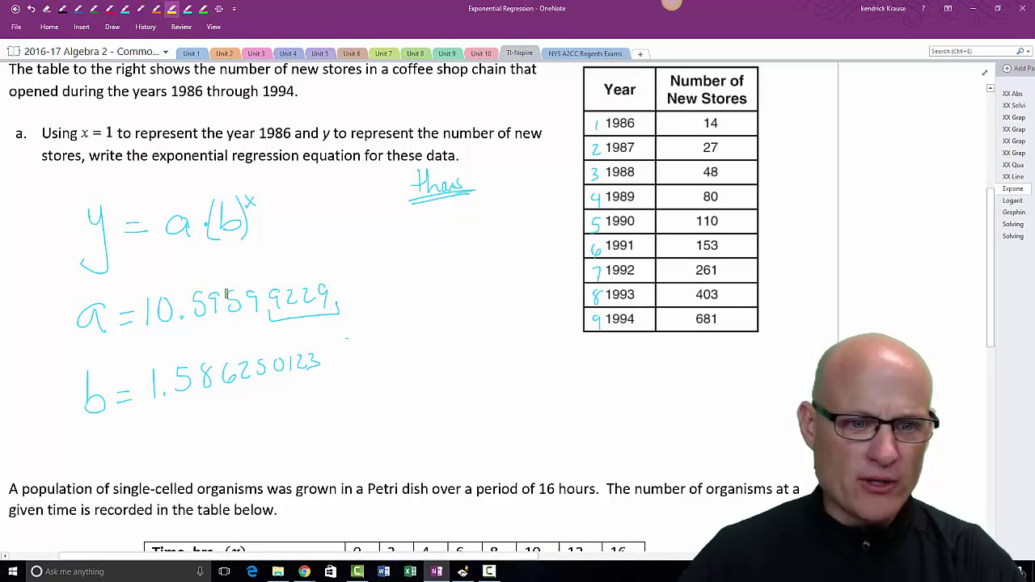
left_click_drag(230, 290, 235, 309)
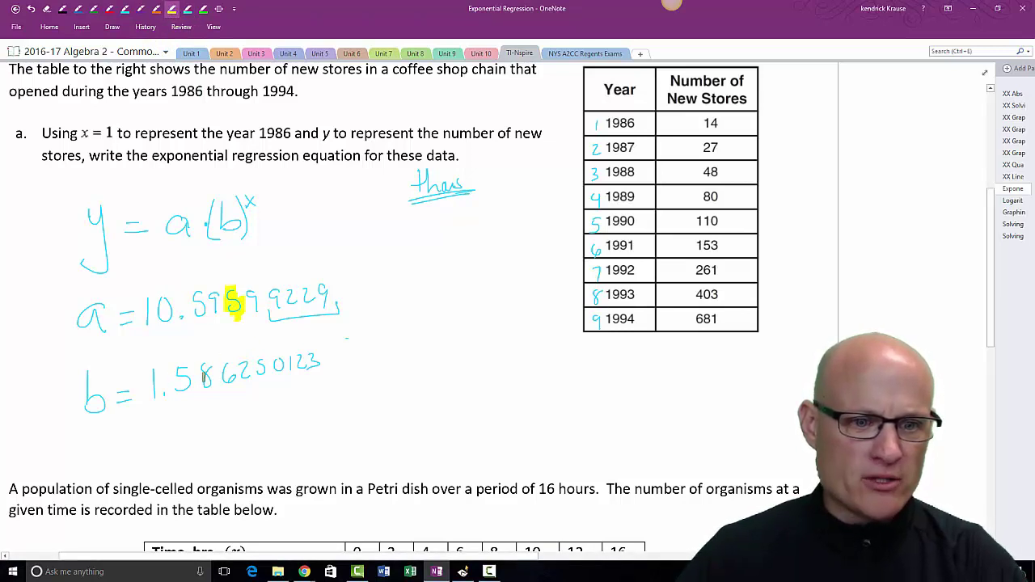
left_click_drag(225, 362, 240, 387)
left_click(109, 10)
mouse_move(353, 233)
left_mouse_down()
mouse_move(351, 260)
mouse_move(385, 252)
mouse_move(393, 235)
left_mouse_up()
left_click_drag(251, 287, 249, 264)
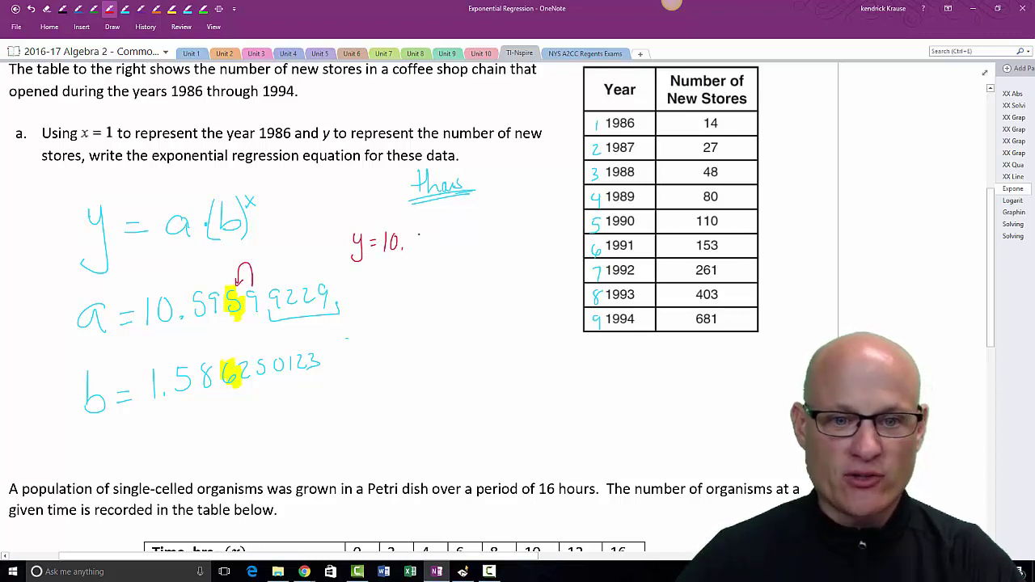
mouse_move(430, 238)
left_mouse_down()
mouse_move(427, 254)
mouse_move(441, 244)
mouse_move(458, 257)
left_mouse_up()
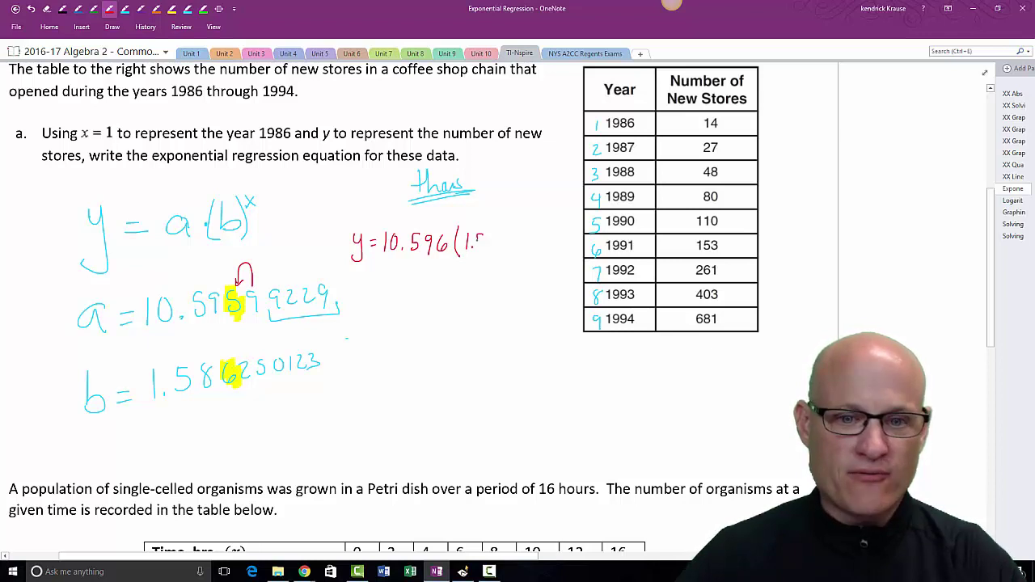
left_click_drag(496, 233, 505, 256)
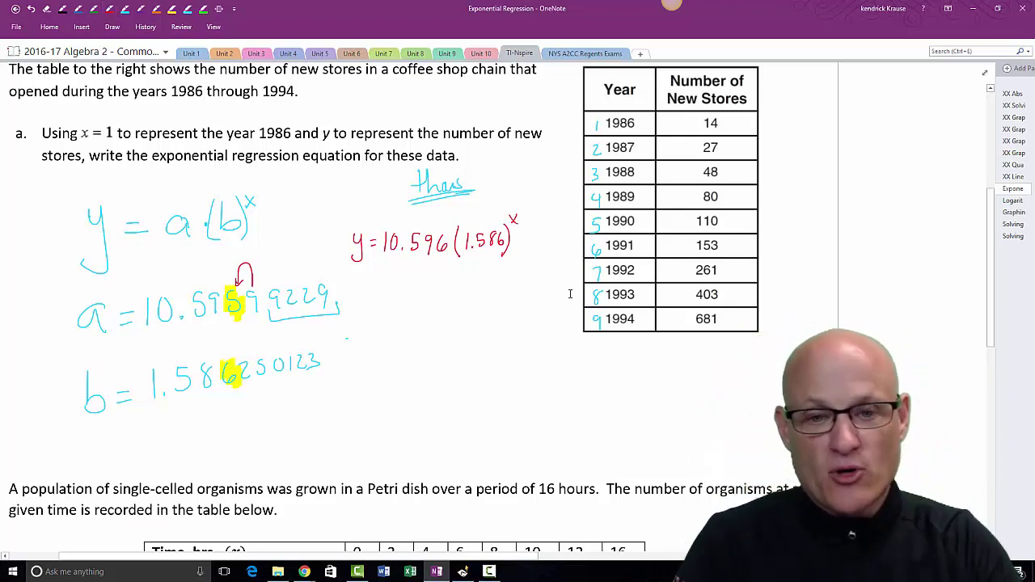
scroll(569, 296, "down", 5)
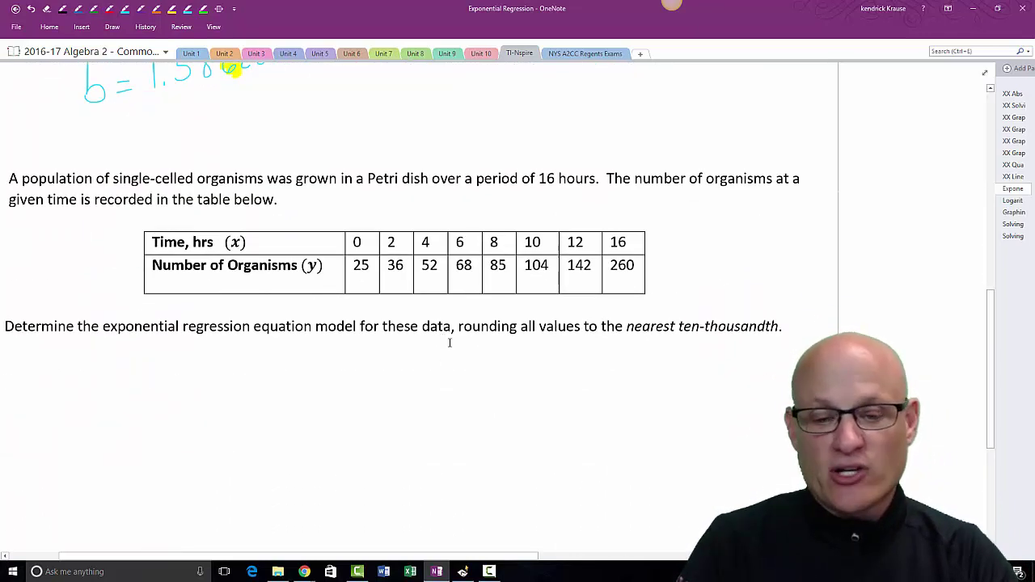
Bring OneNote forward and scroll to problem 2's Petri-dish organism table over 16 hours
left_click(489, 571)
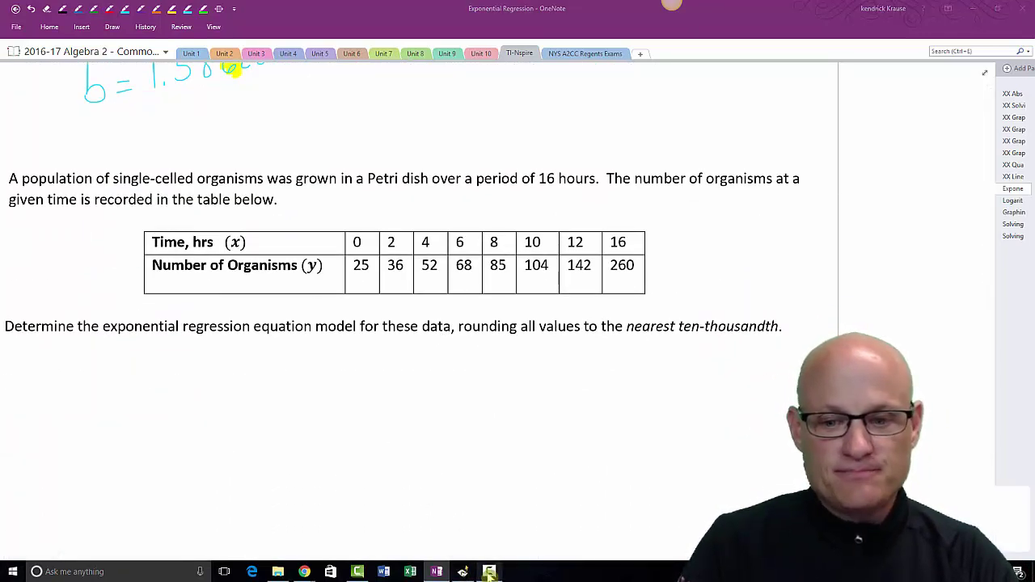
left_click(437, 560)
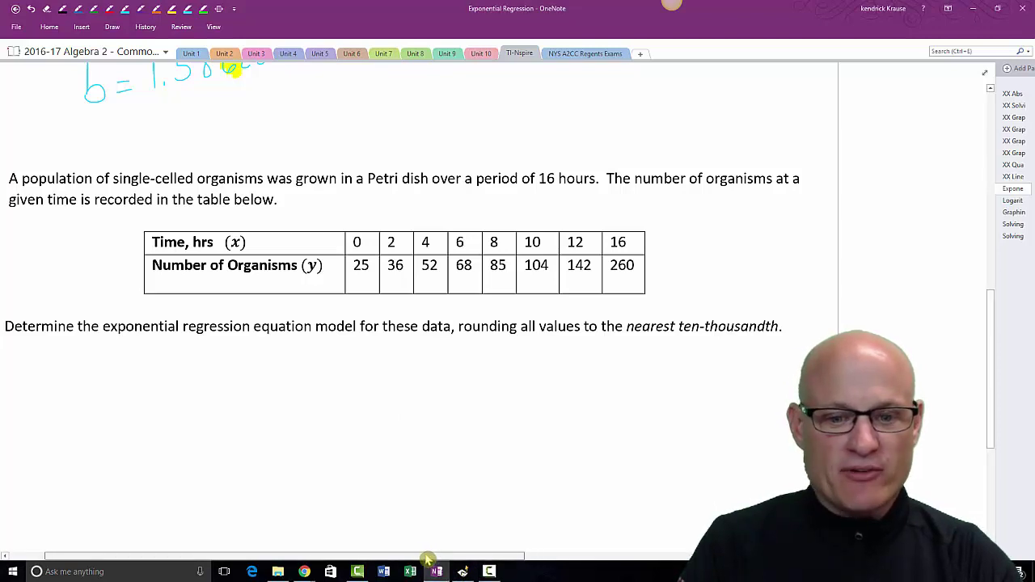
scroll(478, 478, "left", 2)
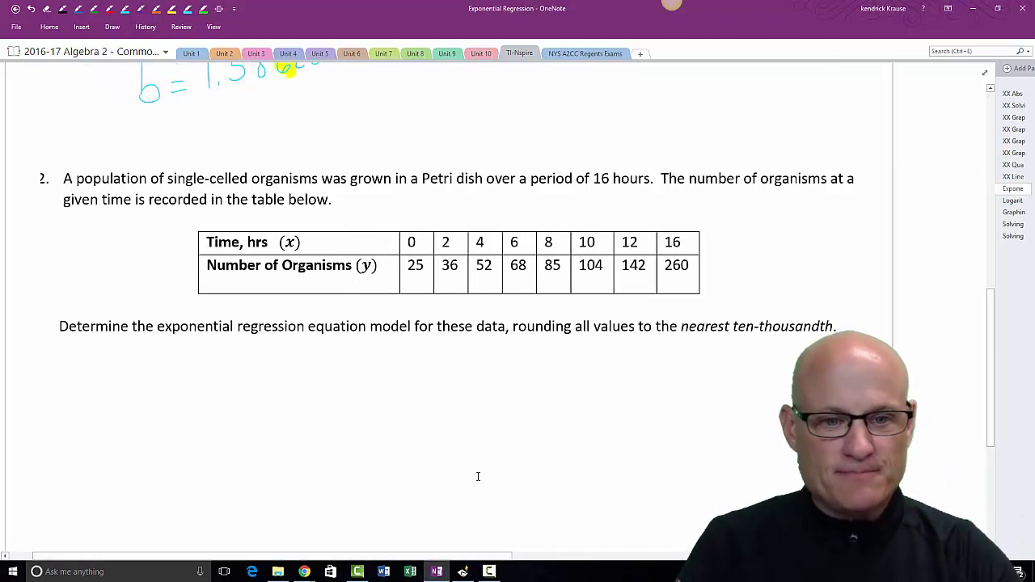
scroll(433, 452, "down", 2)
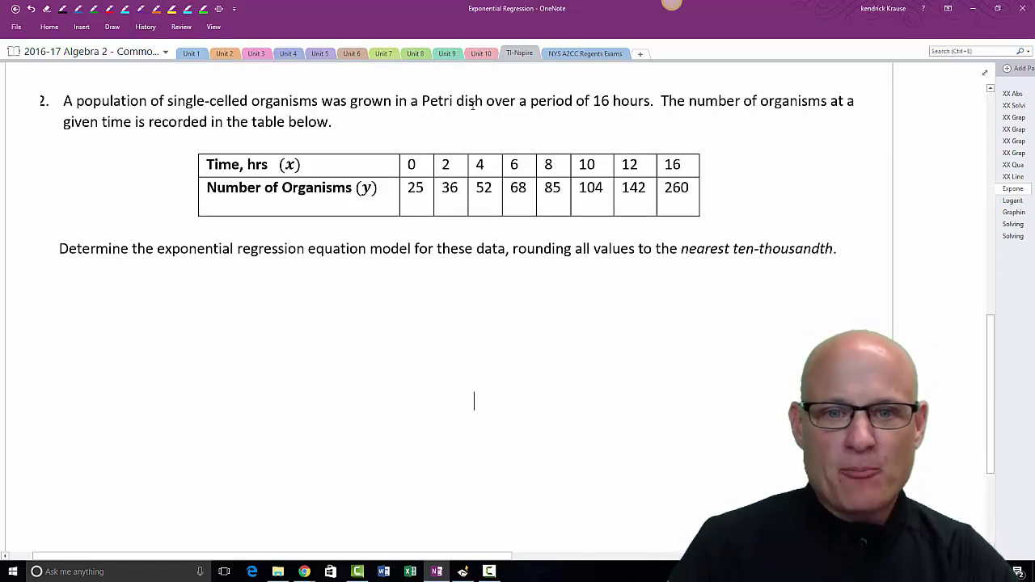
left_click_drag(593, 101, 654, 102)
left_click(673, 127)
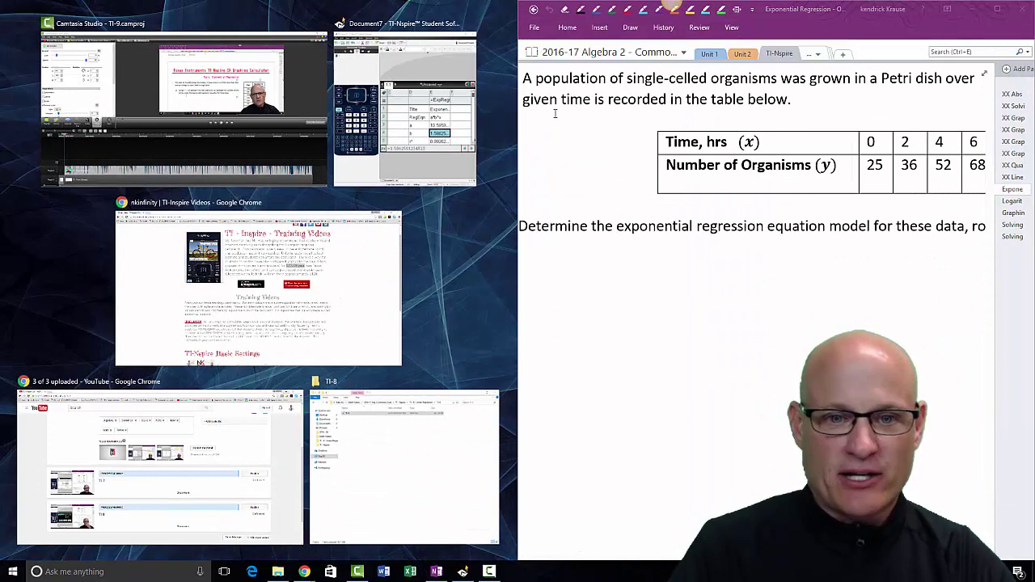
Snap TI-Nspire beside the notes, close Document7 without saving, and start a Lists & Spreadsheet document
left_click(421, 51)
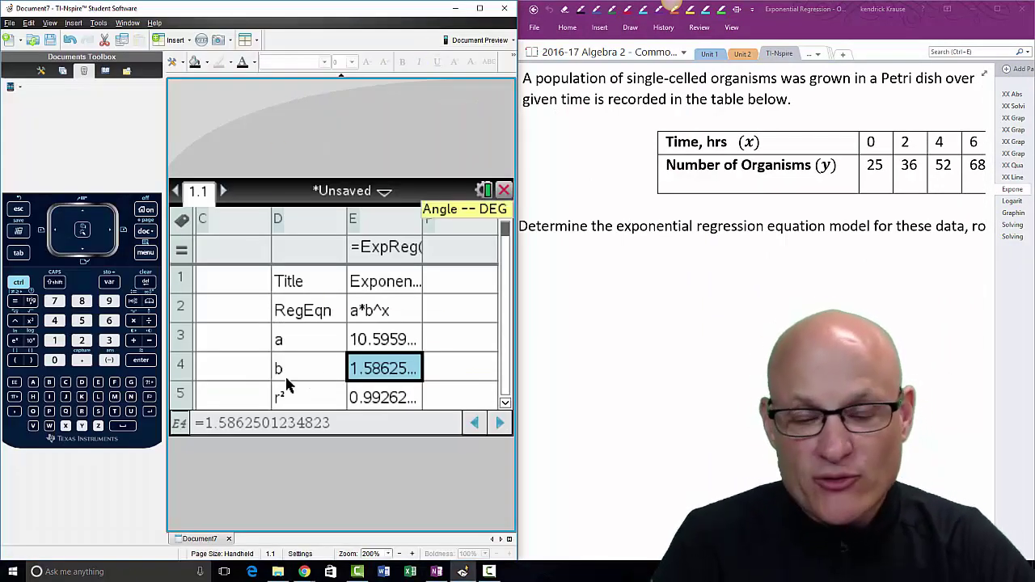
left_click(503, 190)
left_click(327, 337)
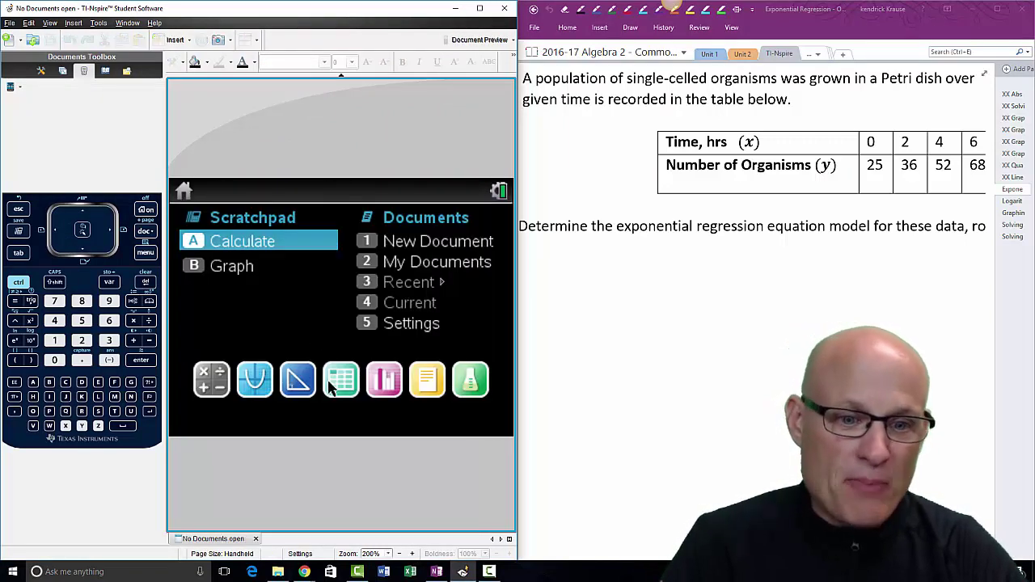
left_click(347, 381)
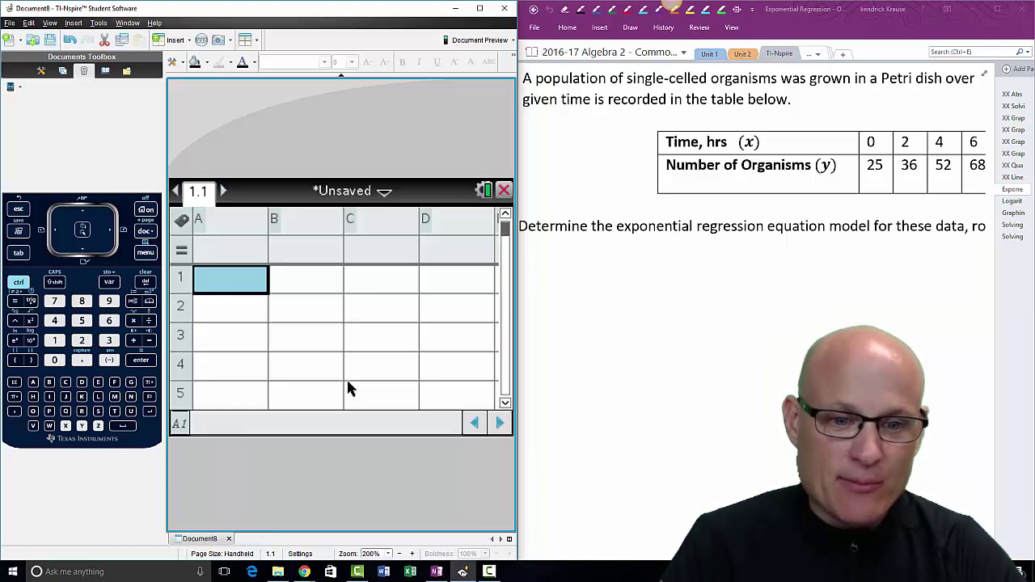
Name column A 'time' and column B 'number', then move to cell A1
left_click(233, 225)
type("time")
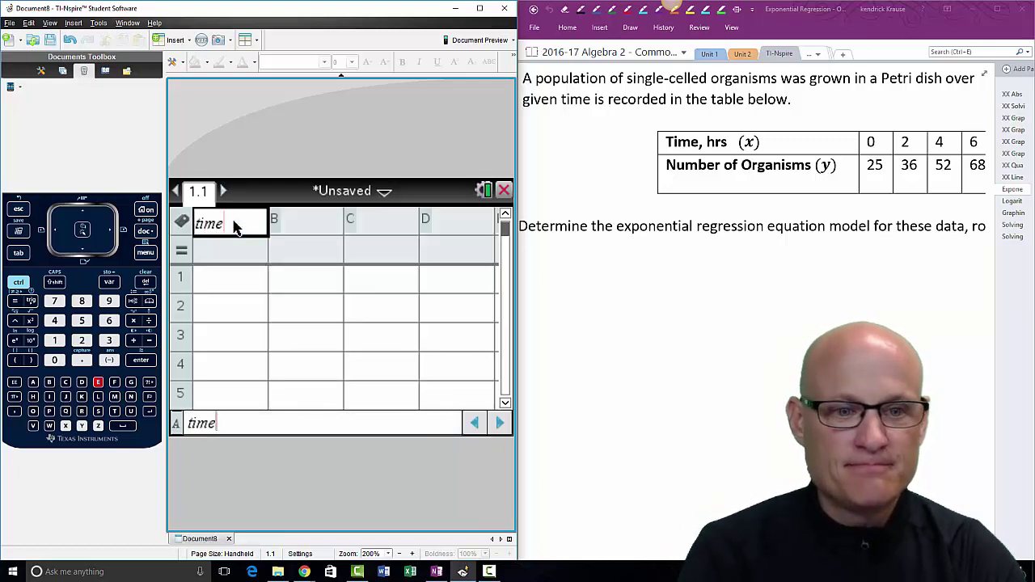
key("Tab")
type("number")
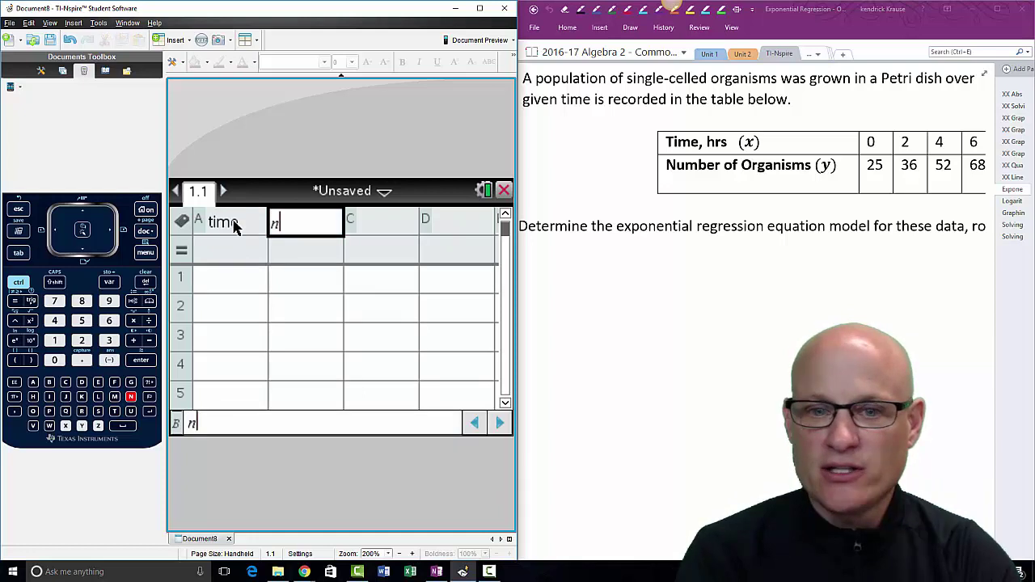
key("Return")
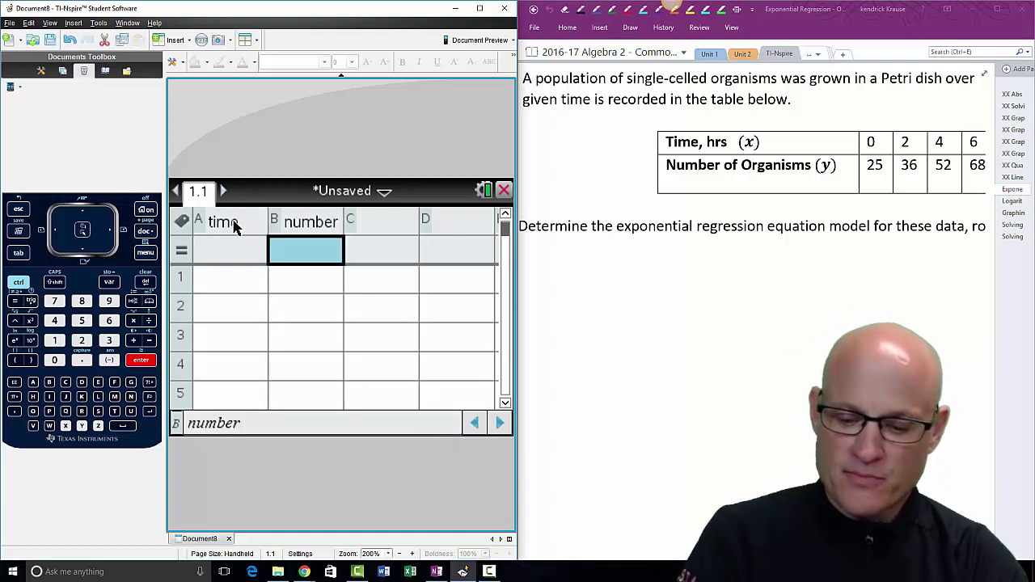
key("Left")
key("Down")
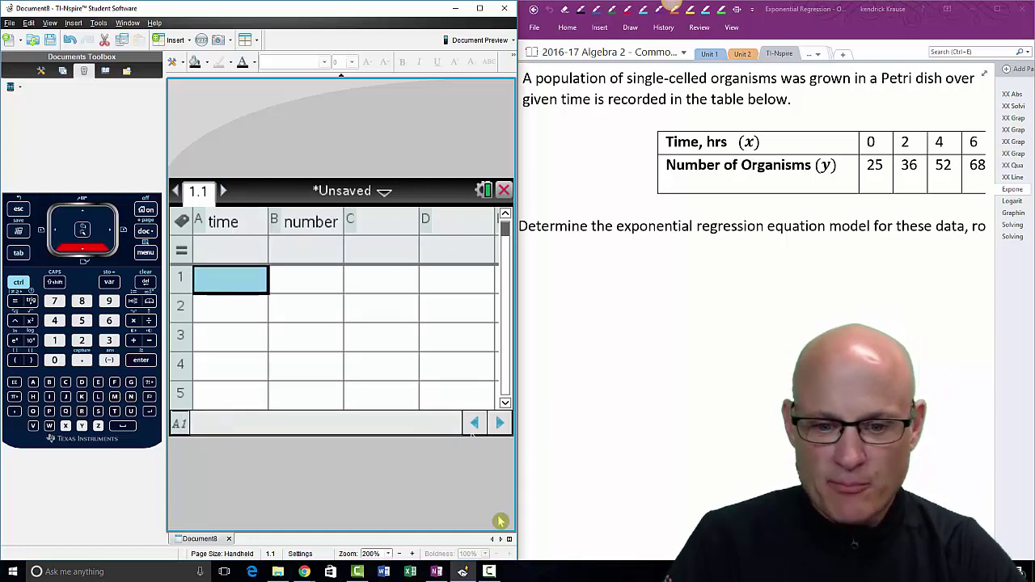
Scroll the OneNote page to bring the organism data table into view
scroll(658, 549, "right", 3)
scroll(659, 548, "right", 3)
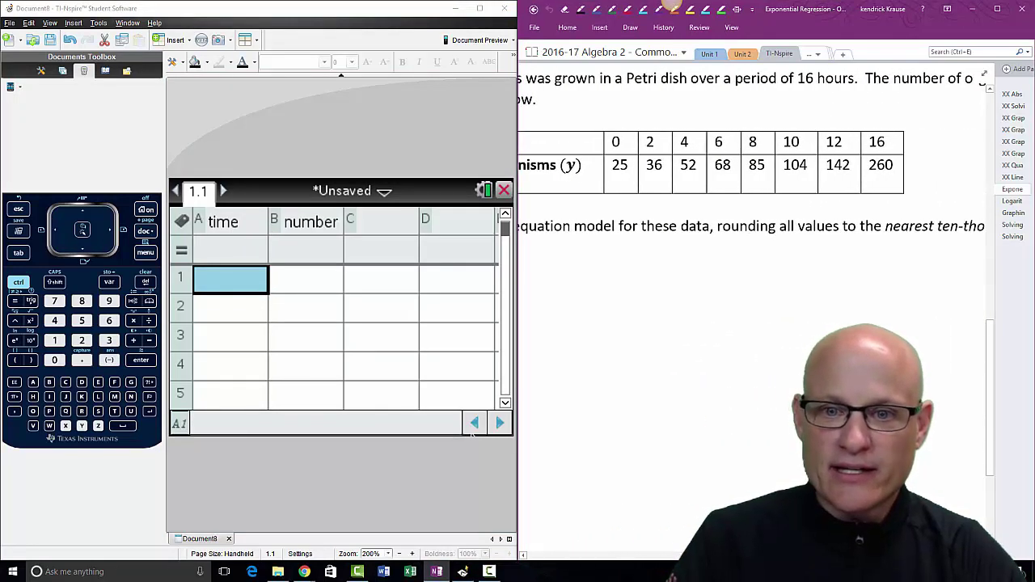
left_click(499, 453)
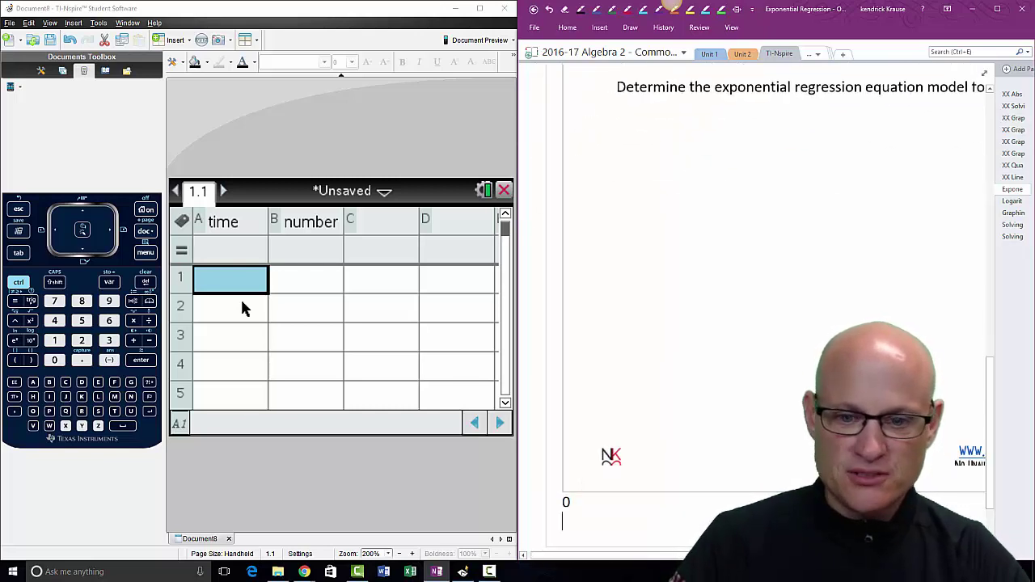
left_click(532, 486)
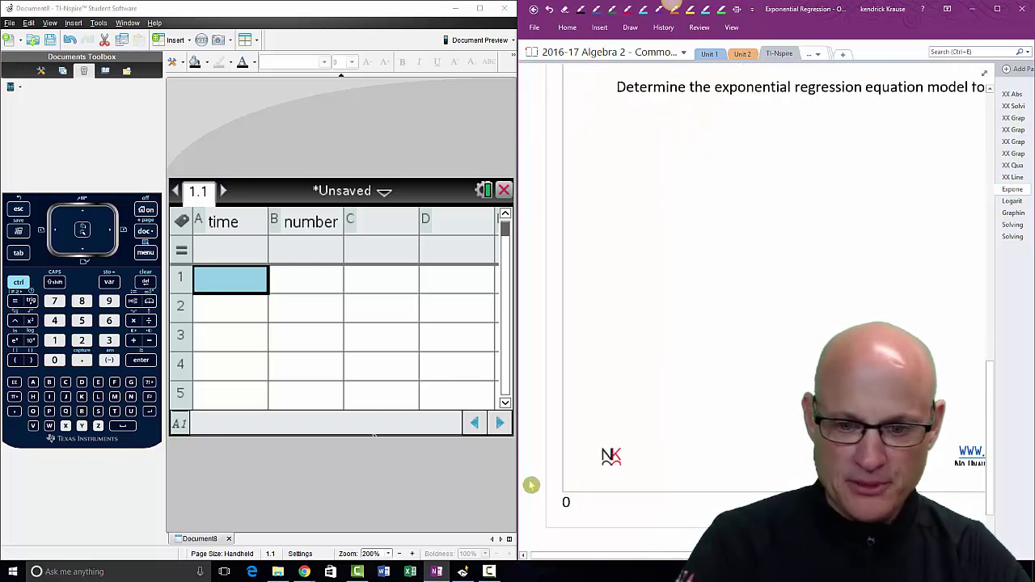
scroll(980, 444, "up", 3)
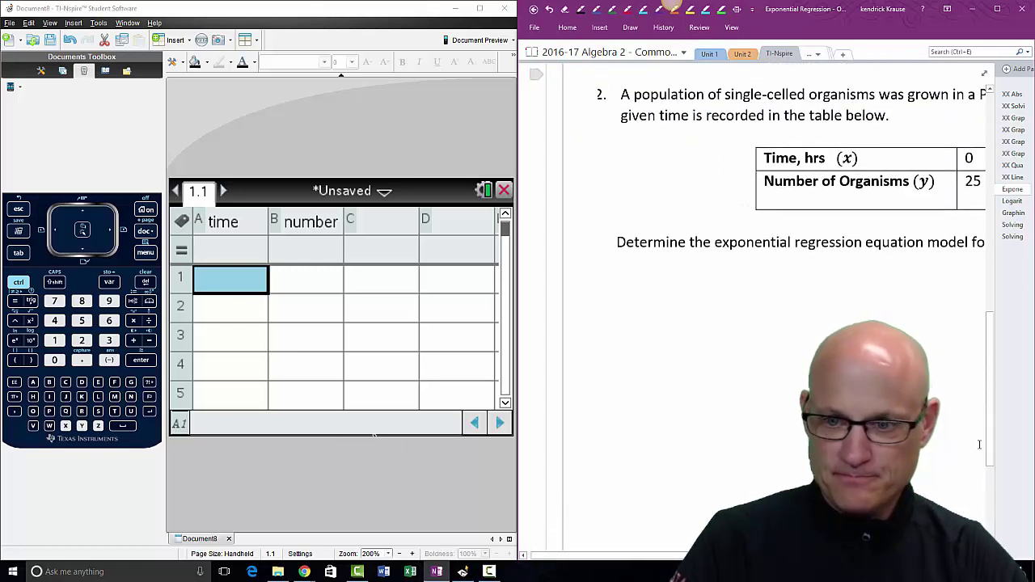
scroll(753, 308, "right", 5)
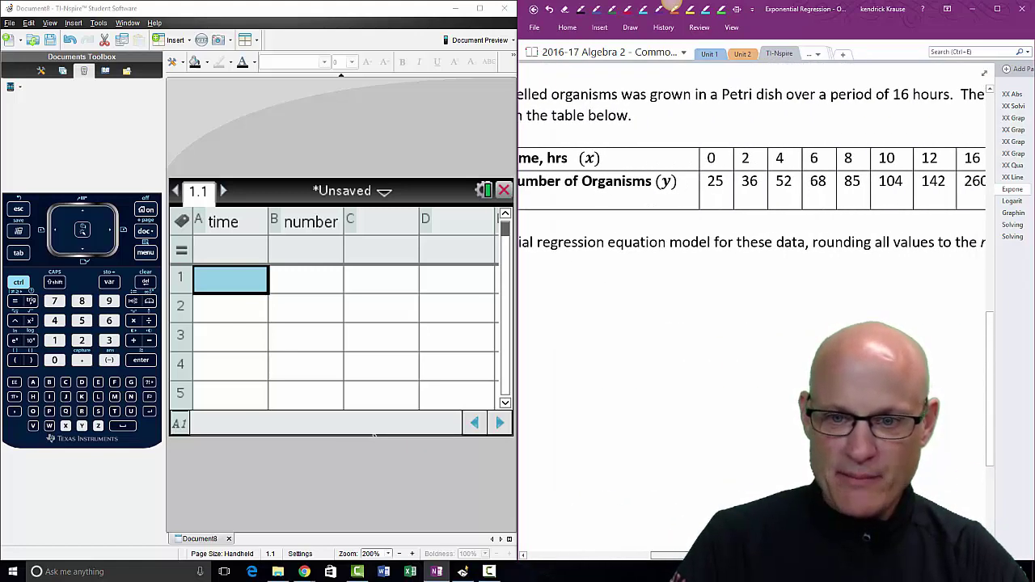
Enter the times 0, 2, 4, 6, 8, 10, 12, 16 in column A
left_click(229, 283)
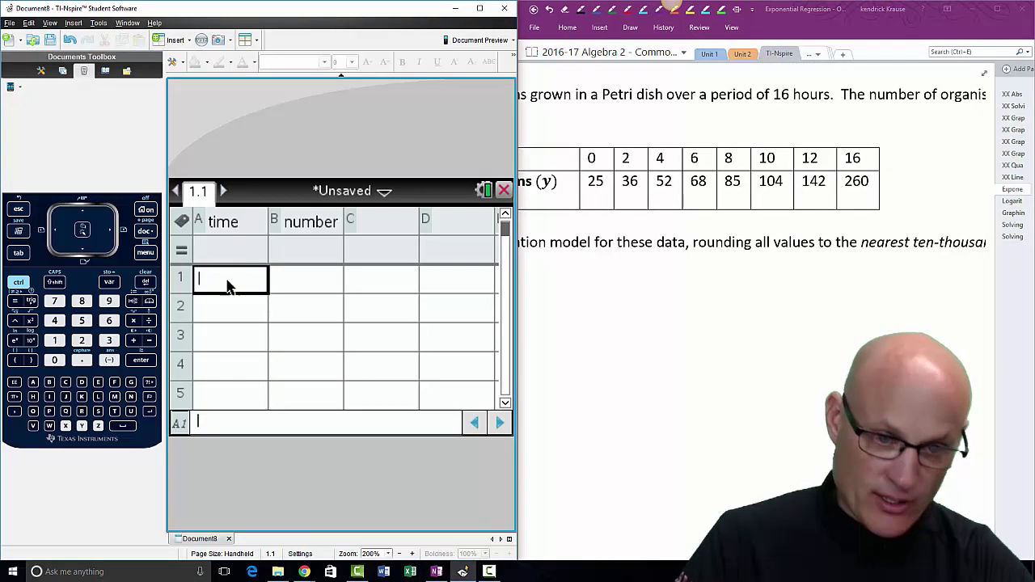
type("0")
key("Return")
type("2")
key("Return")
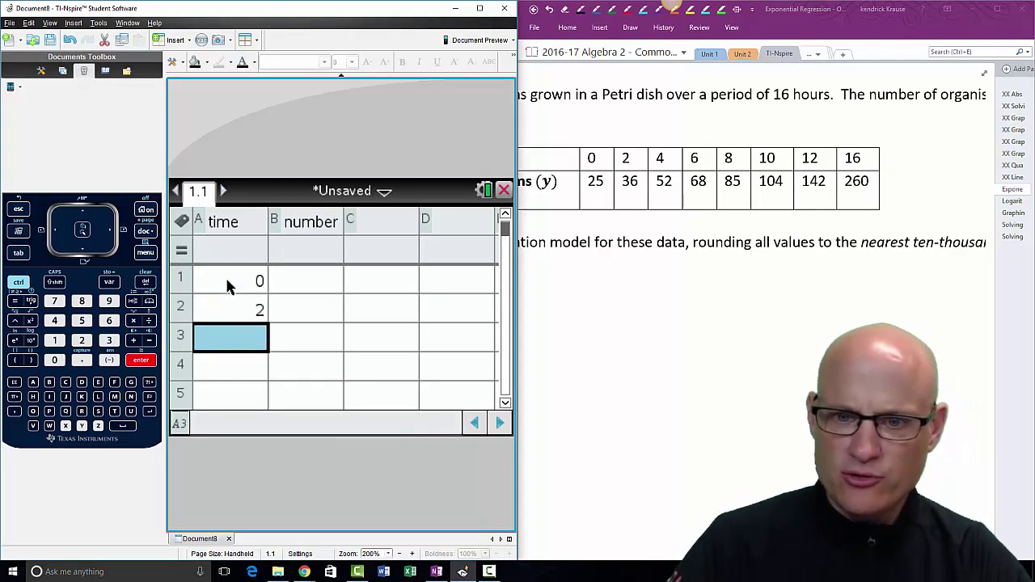
type("4")
key("Return")
type("6")
key("Return")
type("8")
key("Return")
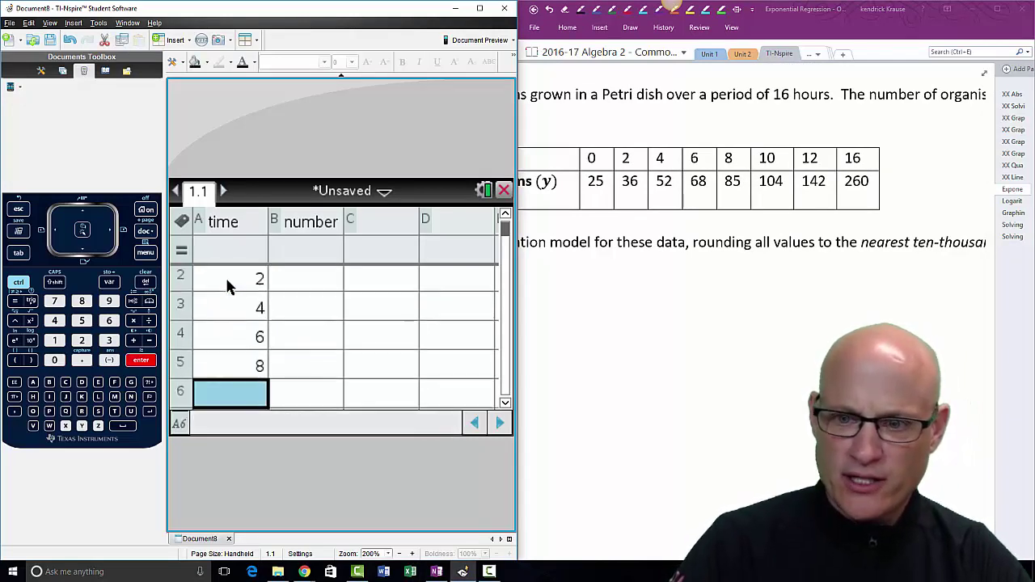
type("10")
key("Return")
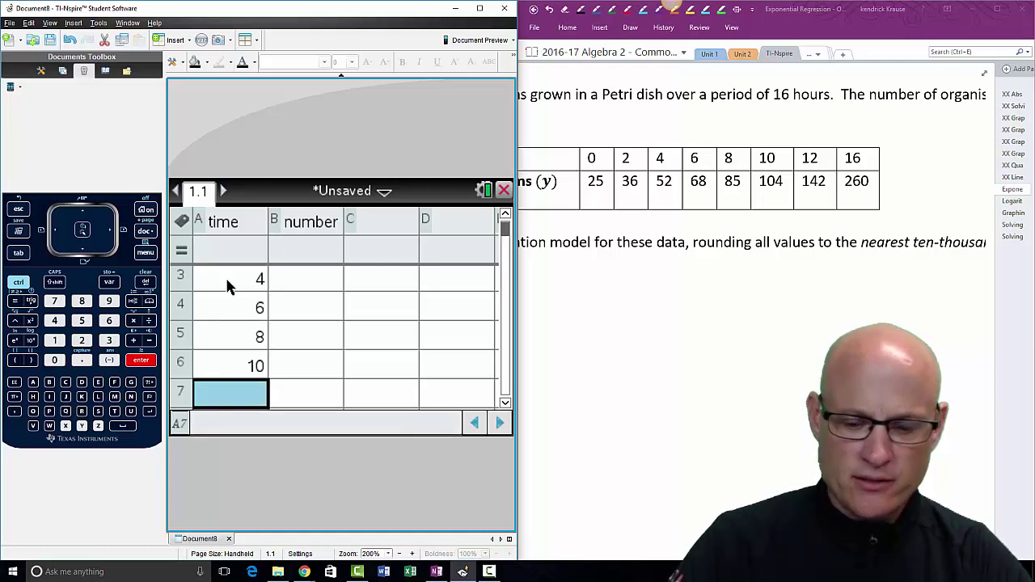
type("12")
key("Return")
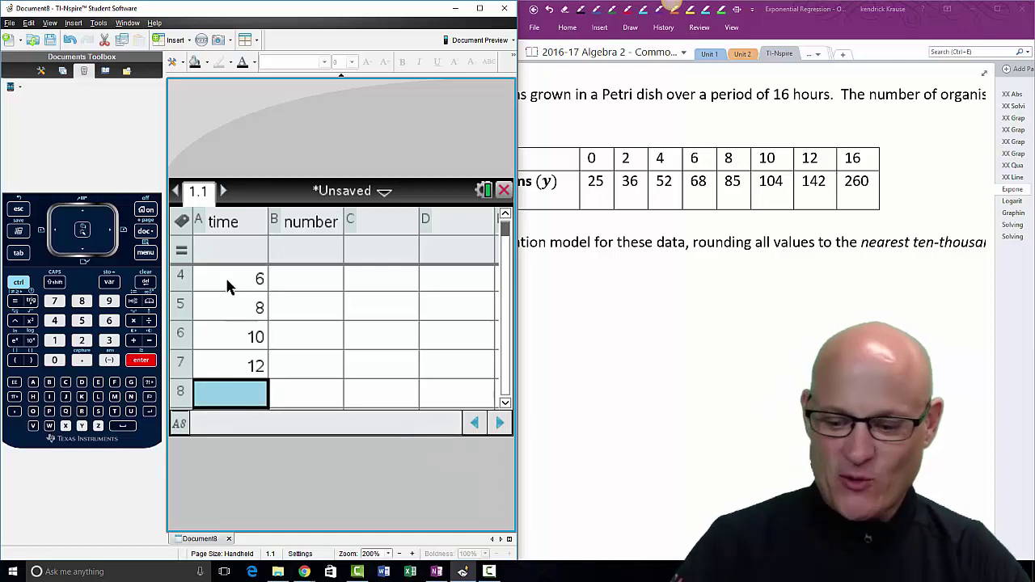
type("16")
key("Return")
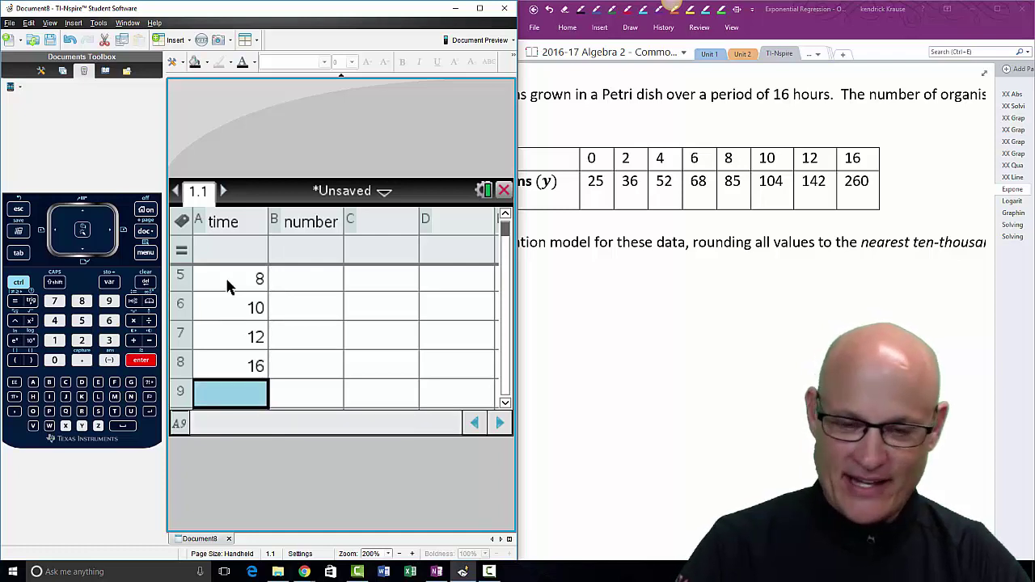
Enter the counts 25, 36, 52, 68, 85, 104, 142, 260 in the number column
key("Right")
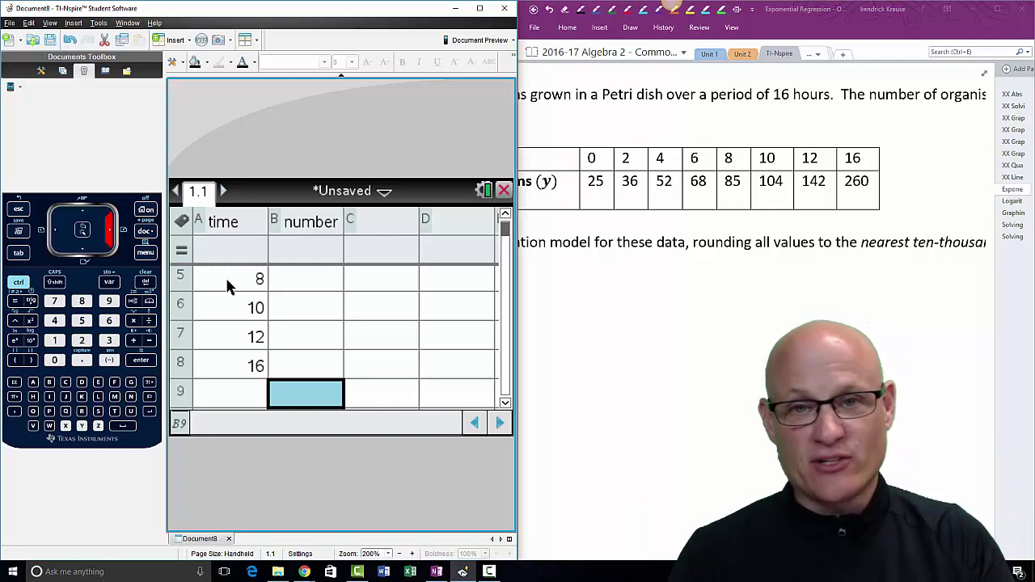
key("Up")
key("Up")
key("Up")
key("Up")
key("Up")
key("Up")
key("Up")
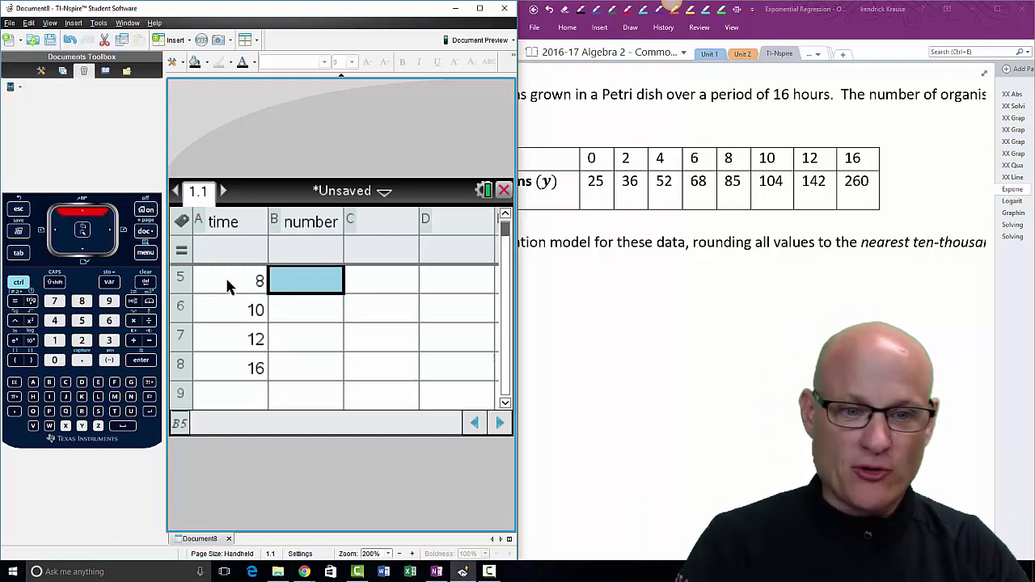
key("Up")
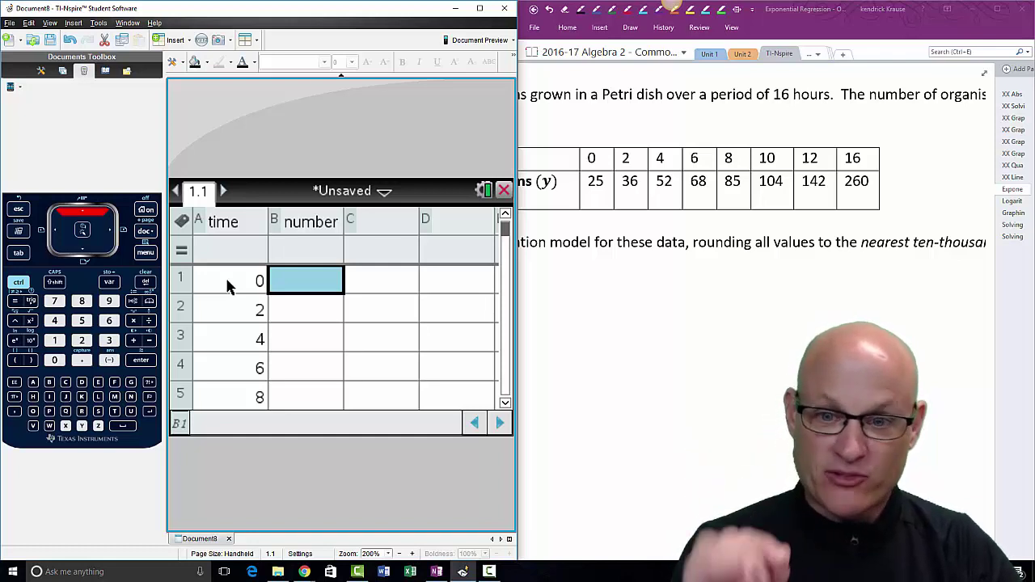
type("25")
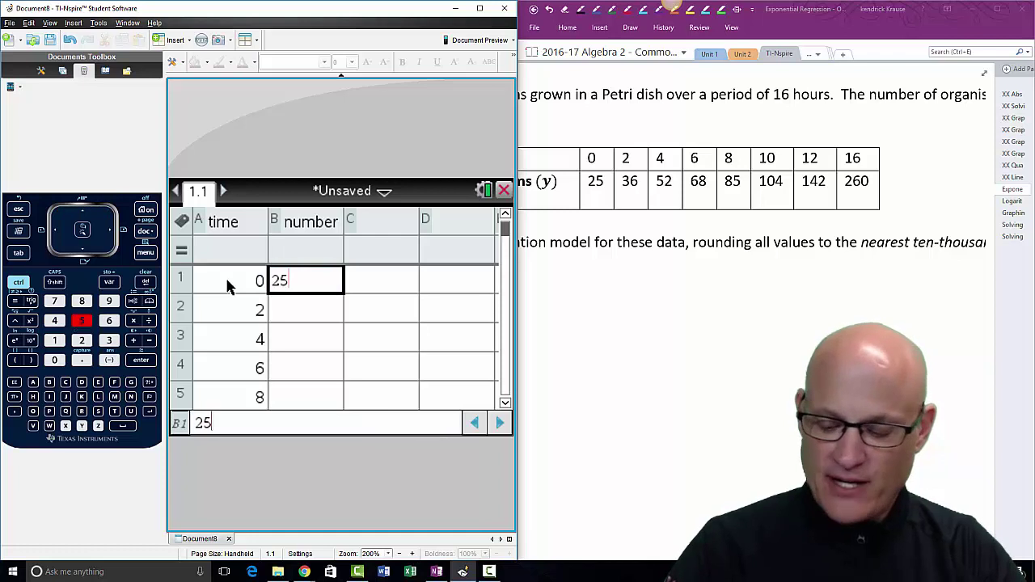
key("Return")
type("36")
key("Return")
type("52")
key("Return")
type("68")
key("Return")
type("85")
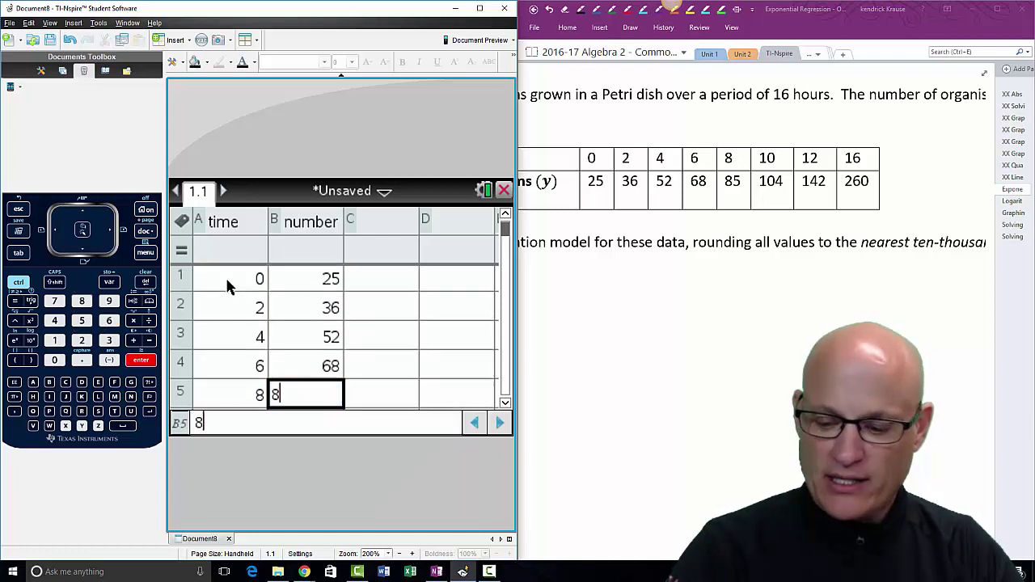
key("Return")
type("104")
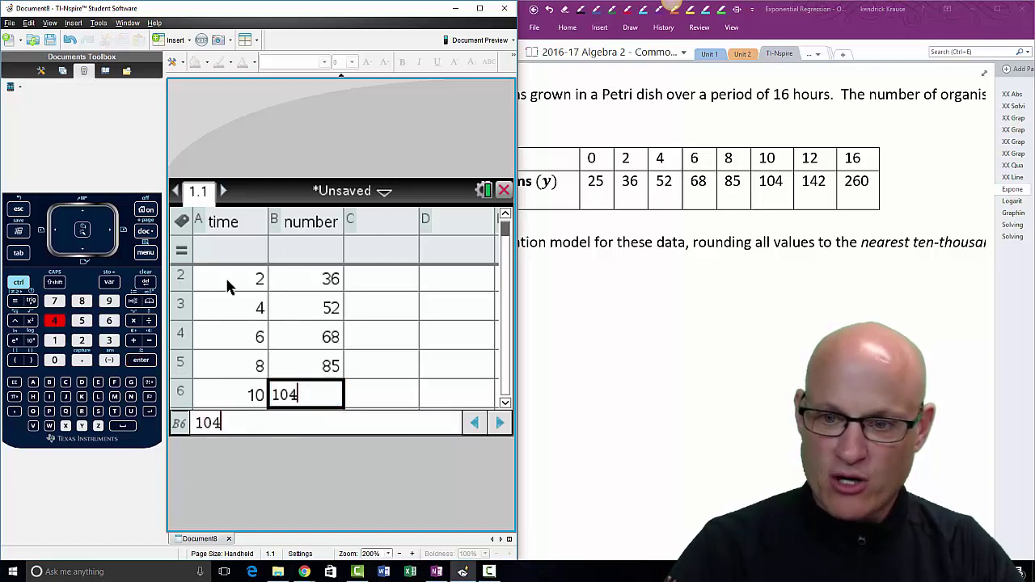
key("Return")
type("142")
key("Return")
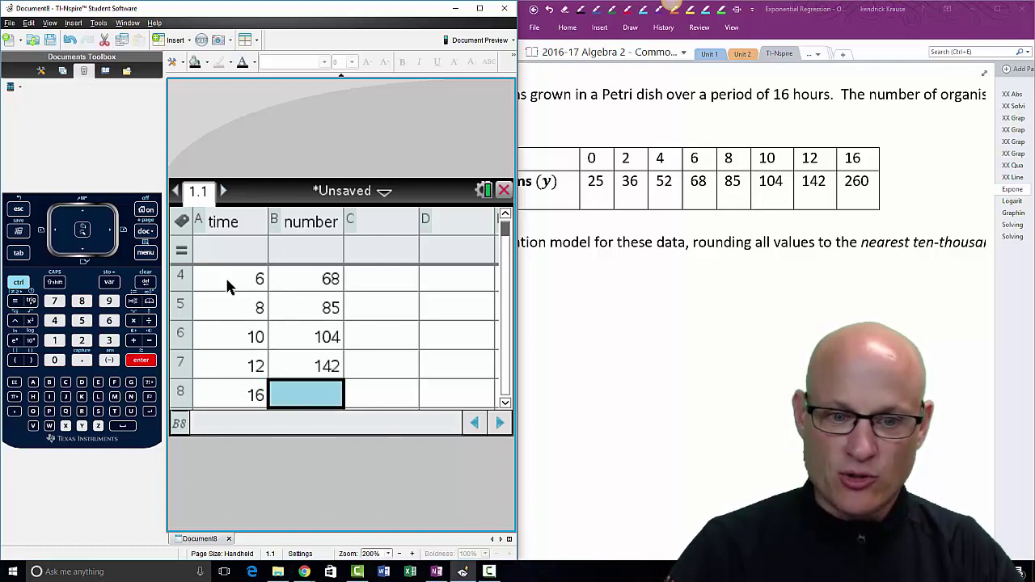
type("260")
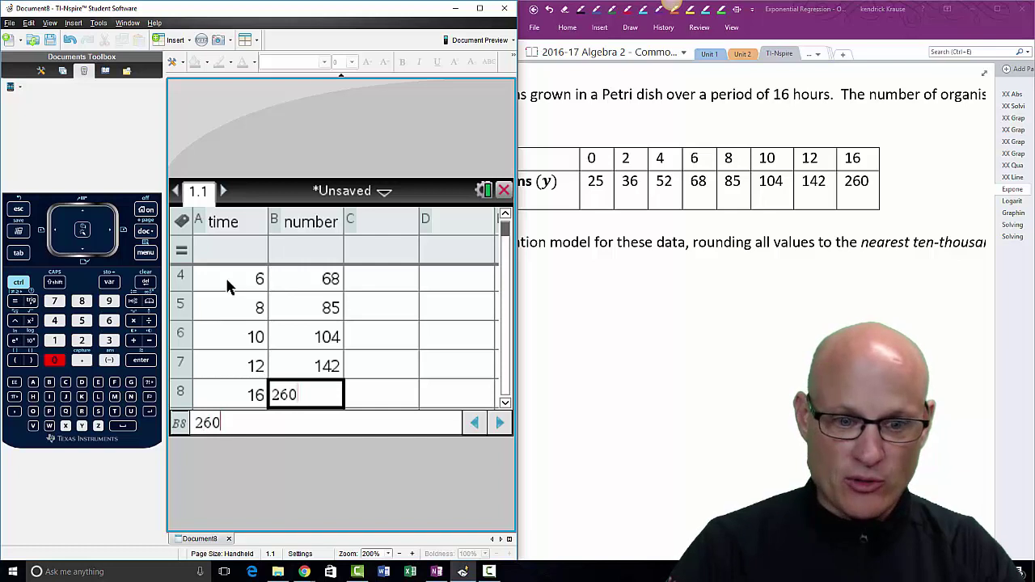
key("Return")
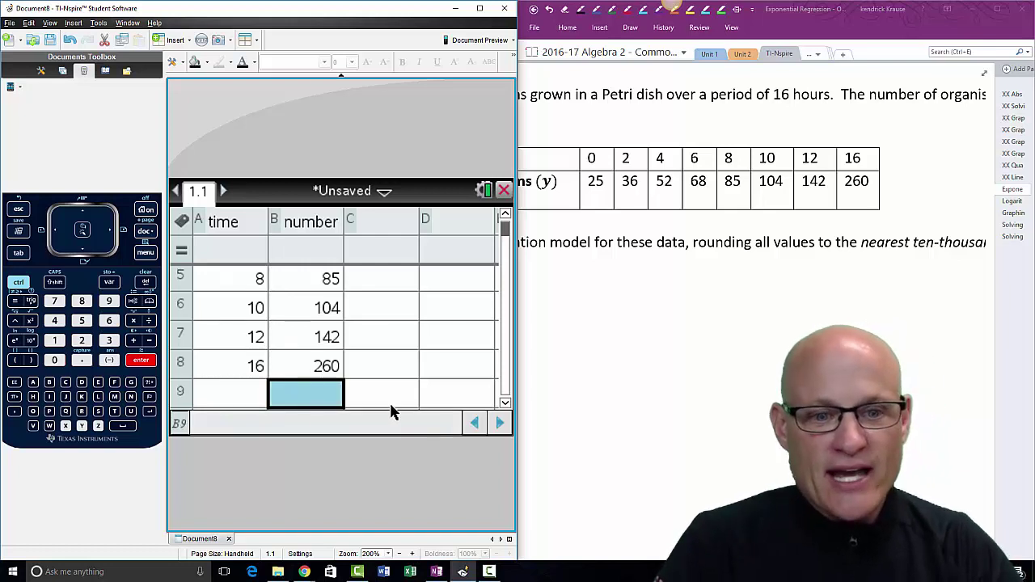
key("Up")
key("Up")
key("Up")
key("Up")
key("Up")
key("Up")
key("Up")
key("Up")
key("Up")
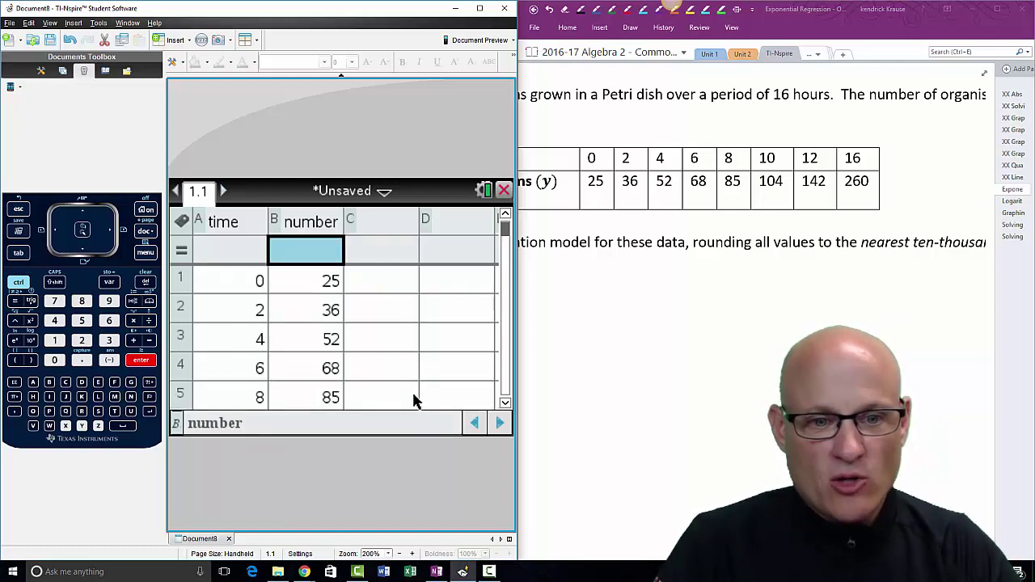
key("Up")
double_click(396, 286)
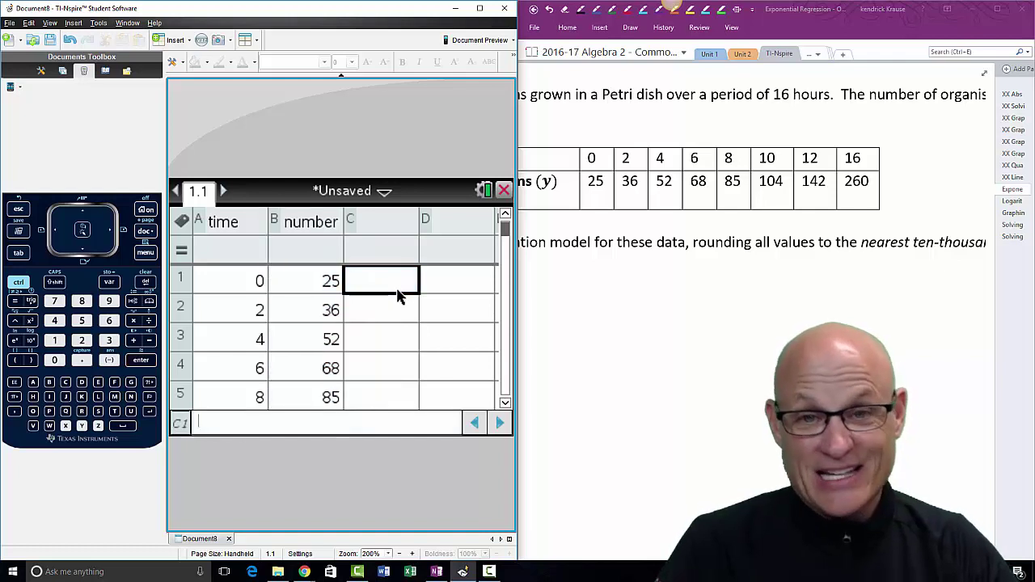
type("zsldhfJKDHF")
key("BackSpace")
key("BackSpace")
key("BackSpace")
key("BackSpace")
key("BackSpace")
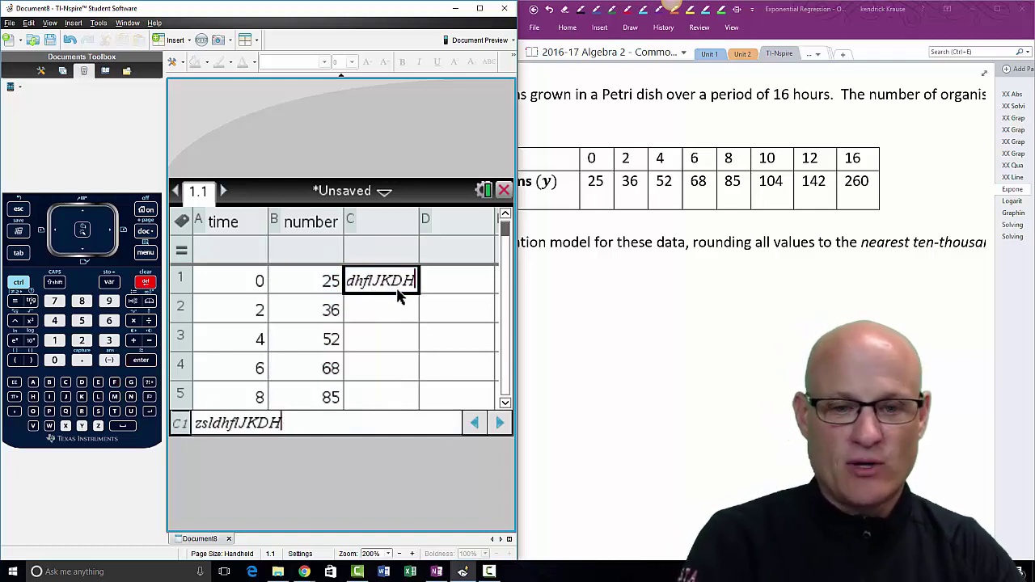
key("BackSpace")
key("BackSpace")
key("BackSpace")
key("BackSpace")
key("BackSpace")
key("BackSpace")
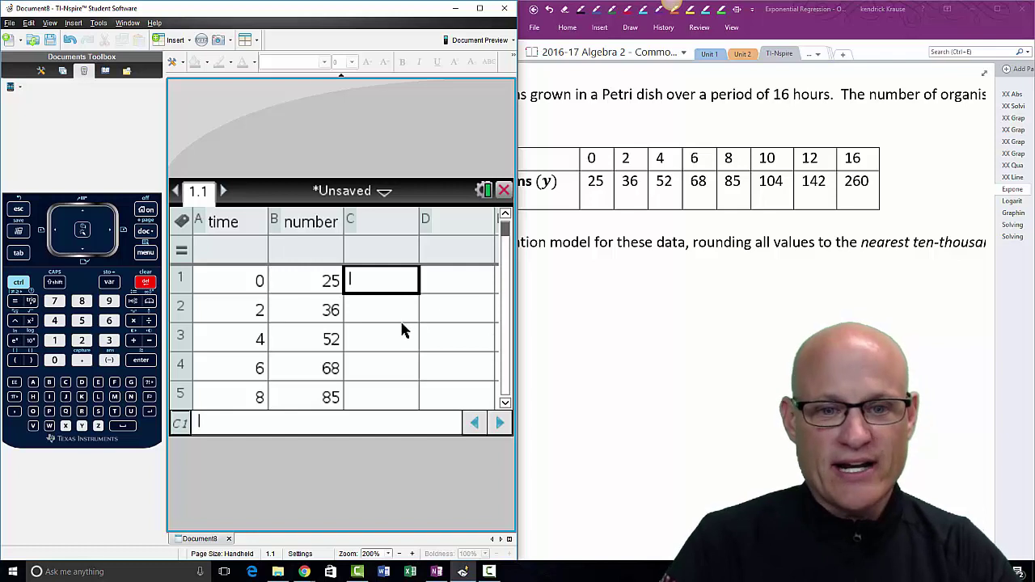
key("Return")
left_click(397, 281)
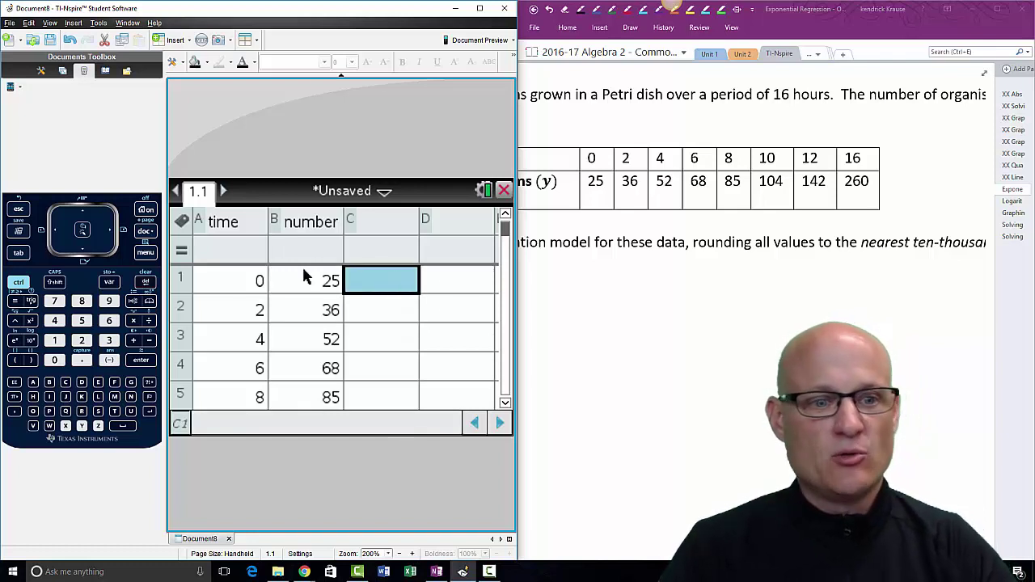
left_click(147, 255)
Navigate the menu toward Statistics > Stat Calculations, backing out of the Distributions list
mouse_move(207, 266)
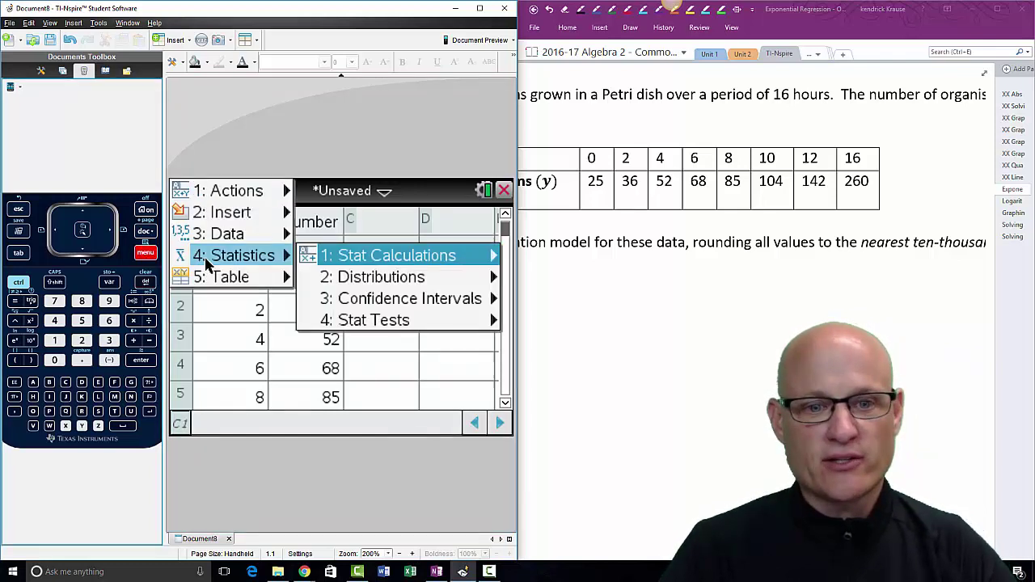
mouse_move(358, 260)
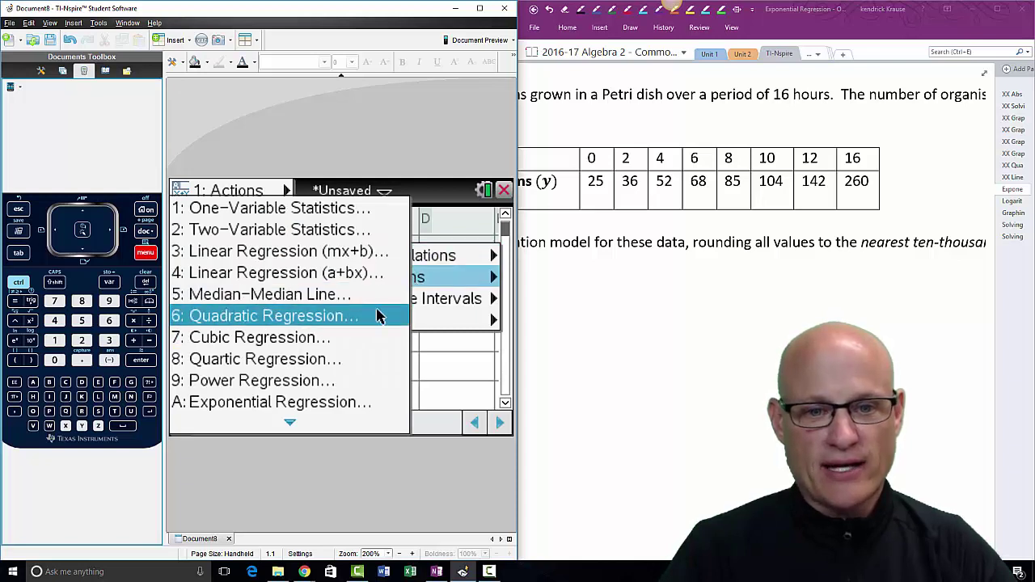
mouse_move(432, 282)
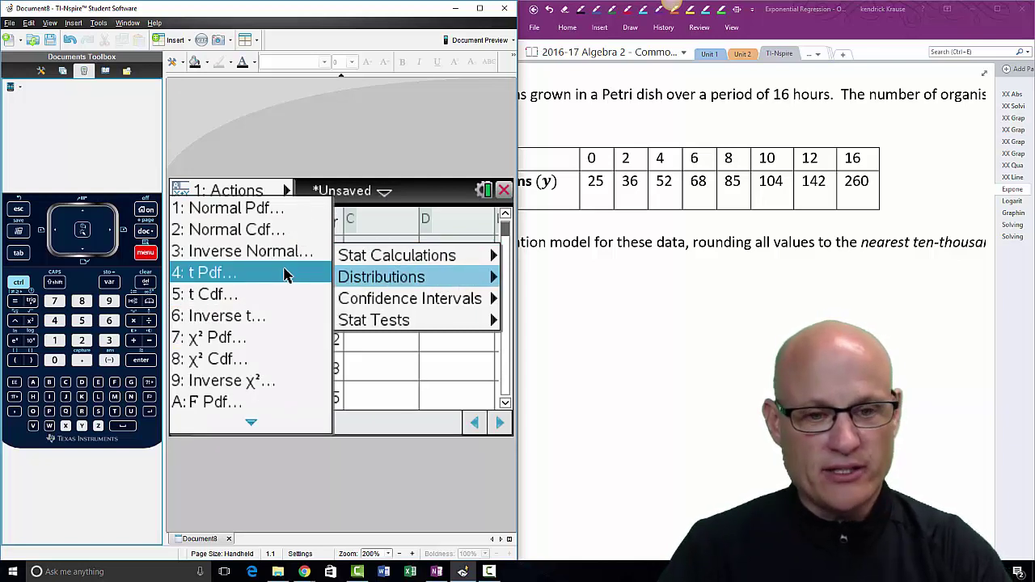
key("Escape")
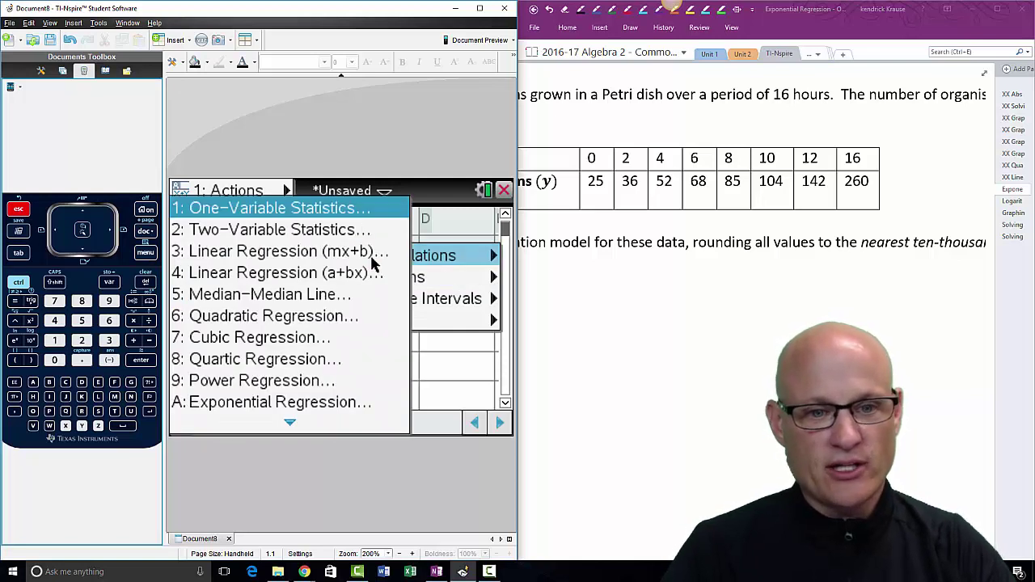
Run Exponential Regression with X List time and Y List number, then view the a, b, r² results
left_click(358, 408)
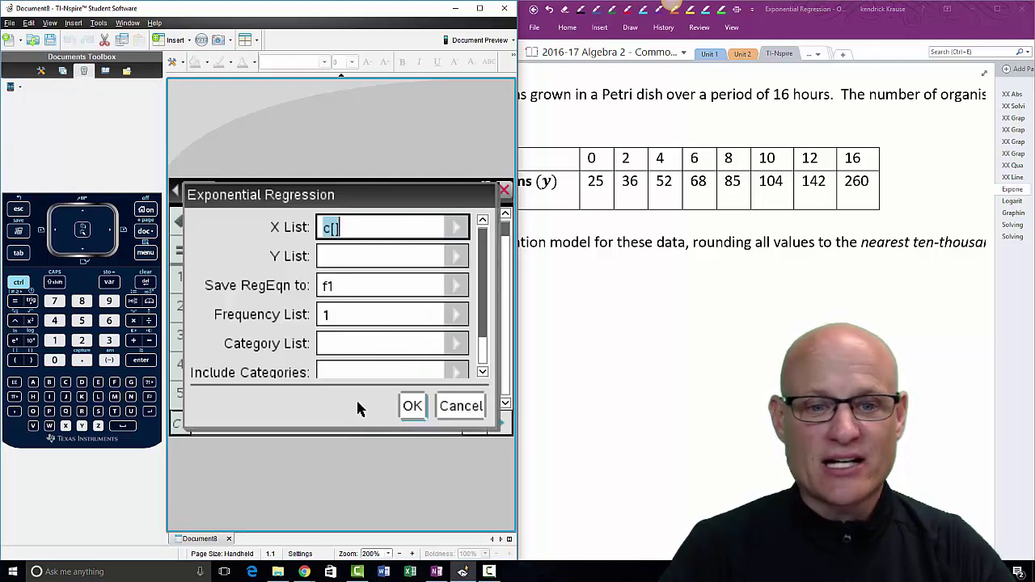
left_click(456, 227)
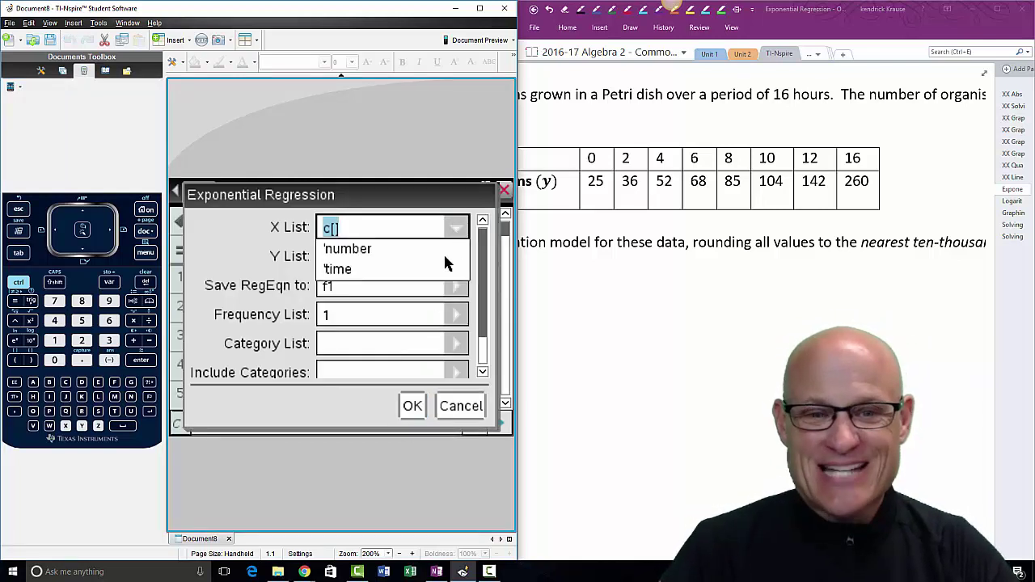
left_click(354, 270)
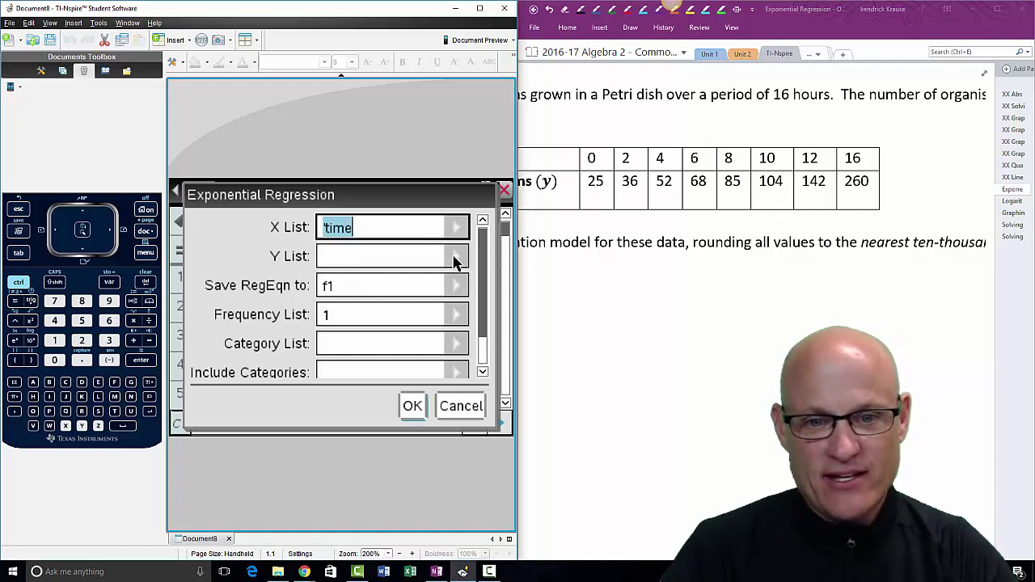
left_click(455, 257)
left_click(355, 279)
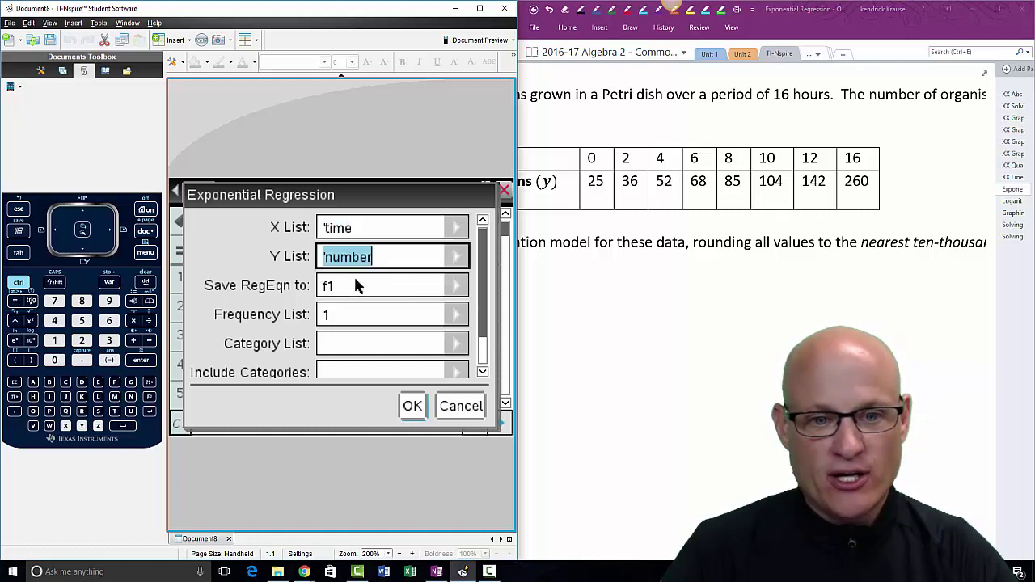
key("Return")
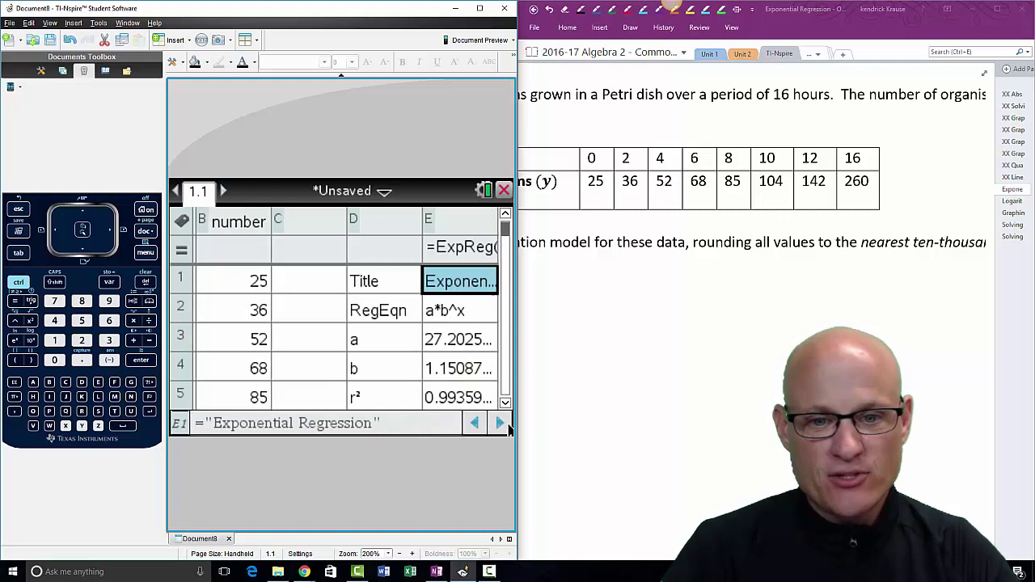
left_click(500, 424)
left_click(631, 357)
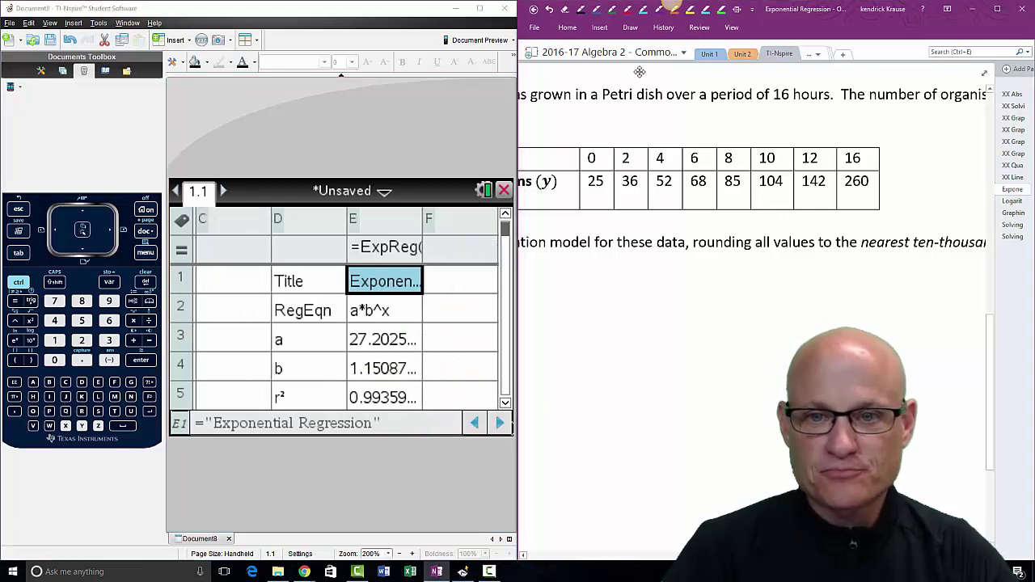